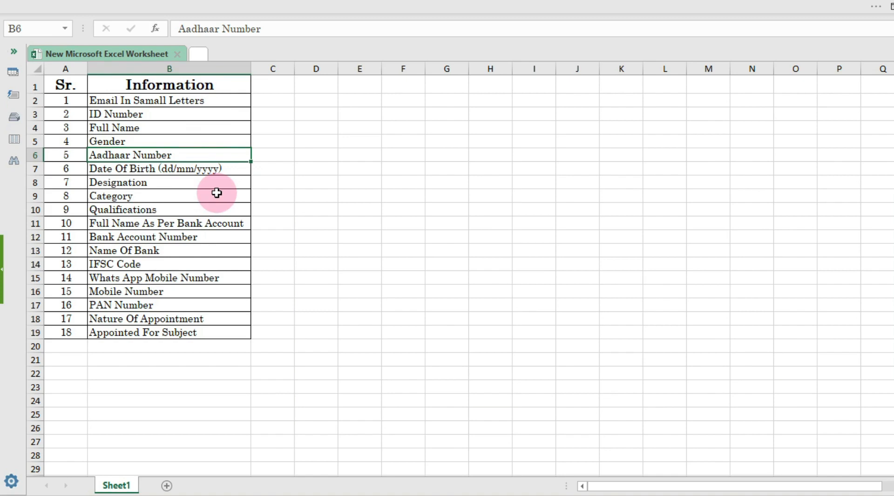
Switch from the Excel staff information list to the Firefox window showing Google
key(alt+Tab)
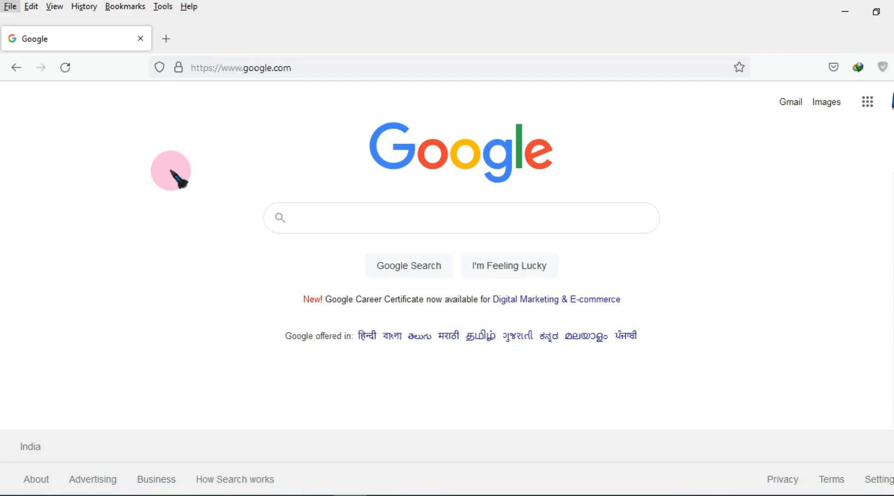
Open Google Docs from the Google apps grid on the Google home page
click(310, 66)
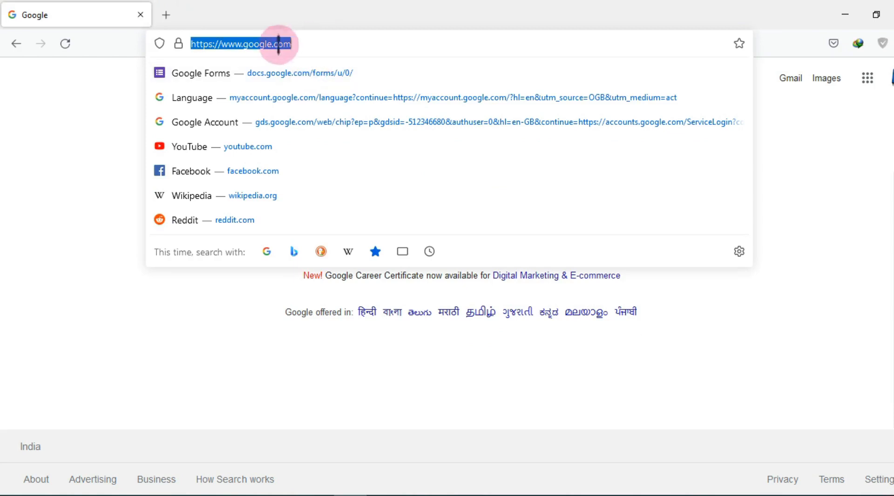
click(104, 143)
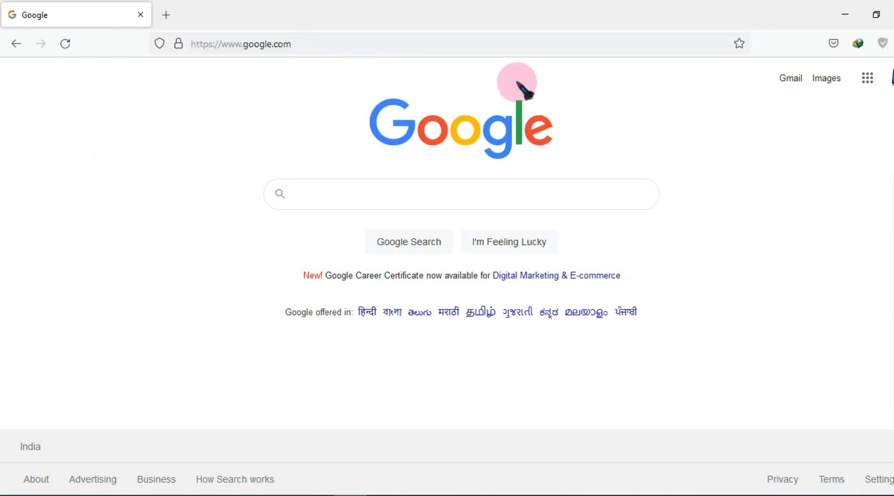
click(868, 79)
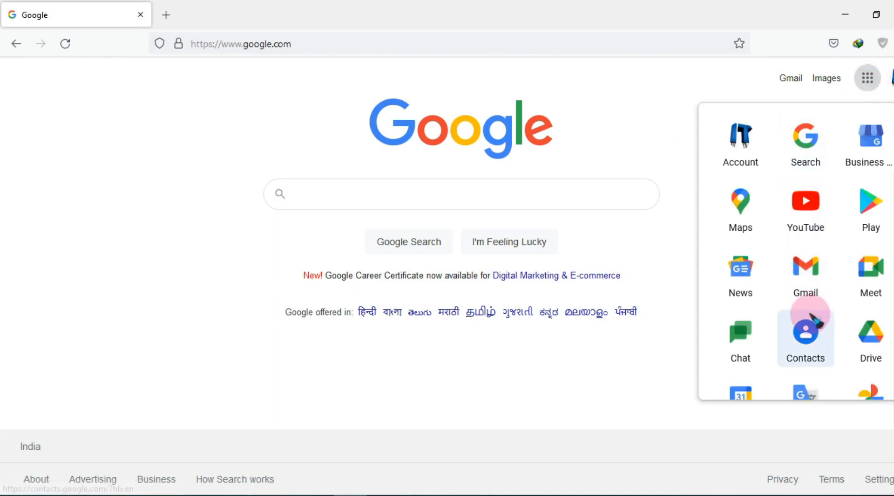
scroll(808, 254, down, 2)
scroll(806, 255, down, 4)
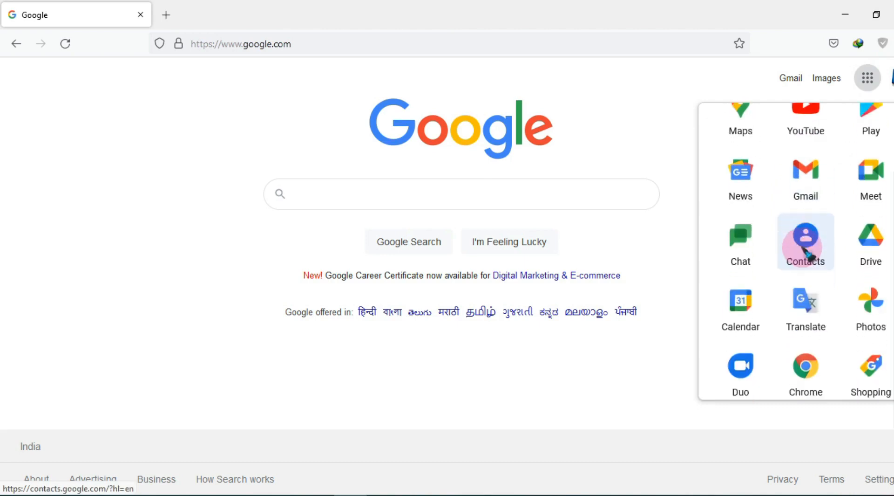
scroll(815, 309, down, 5)
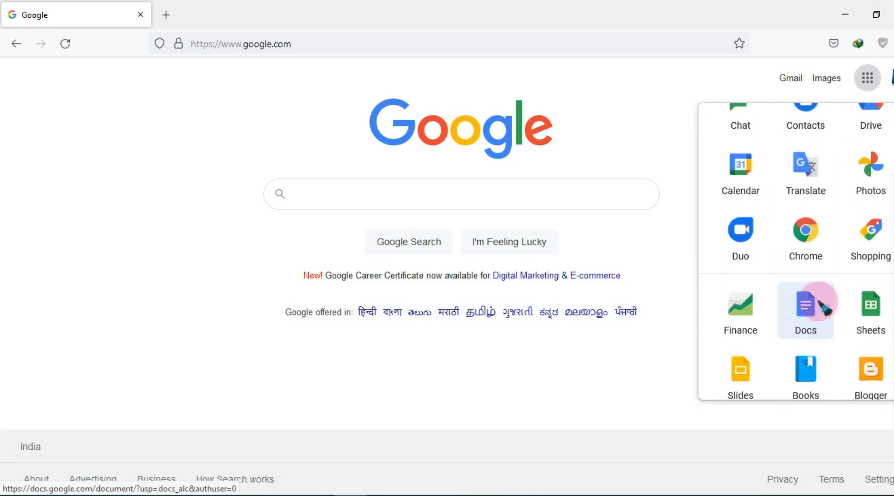
scroll(815, 286, down, 1)
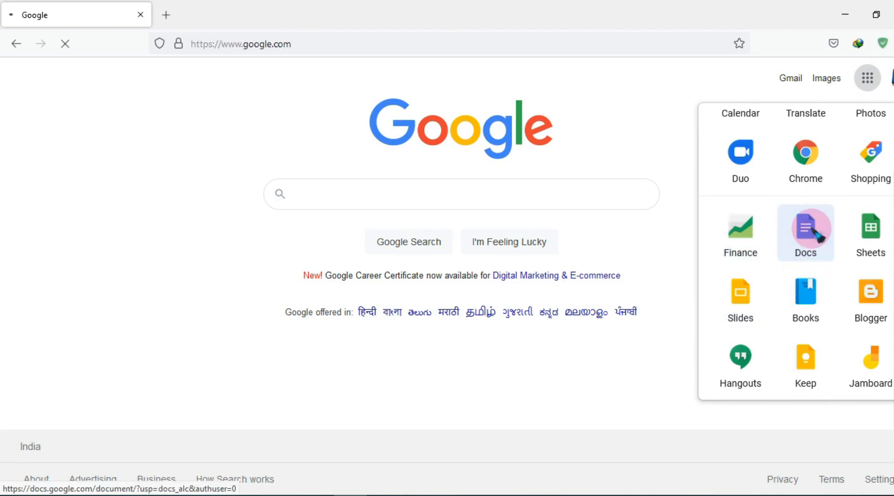
click(816, 233)
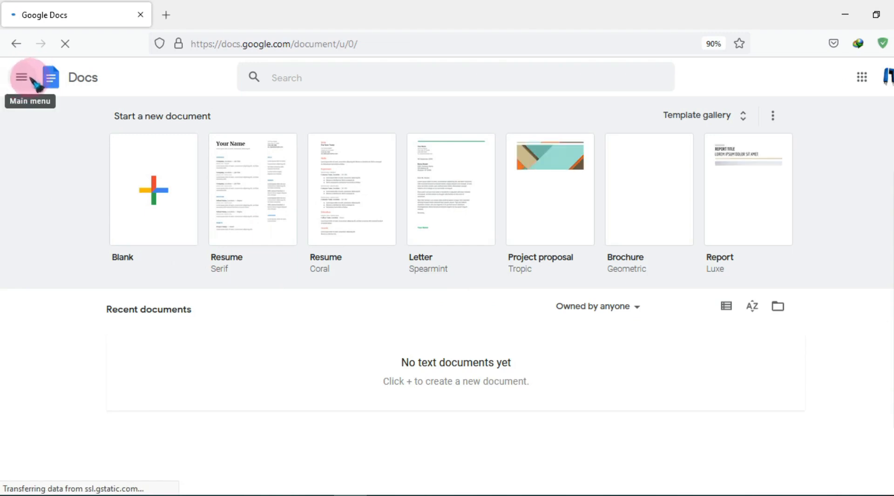
Switch from Google Docs to Google Forms through the main menu drawer
click(22, 77)
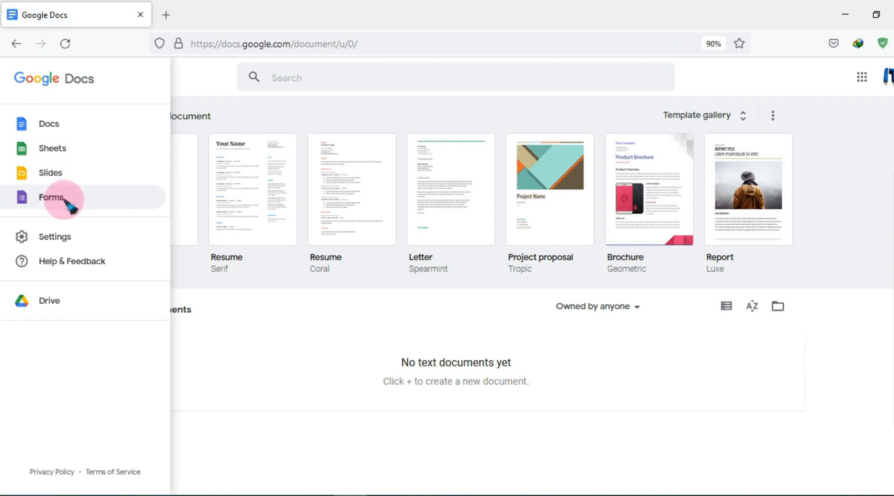
click(70, 202)
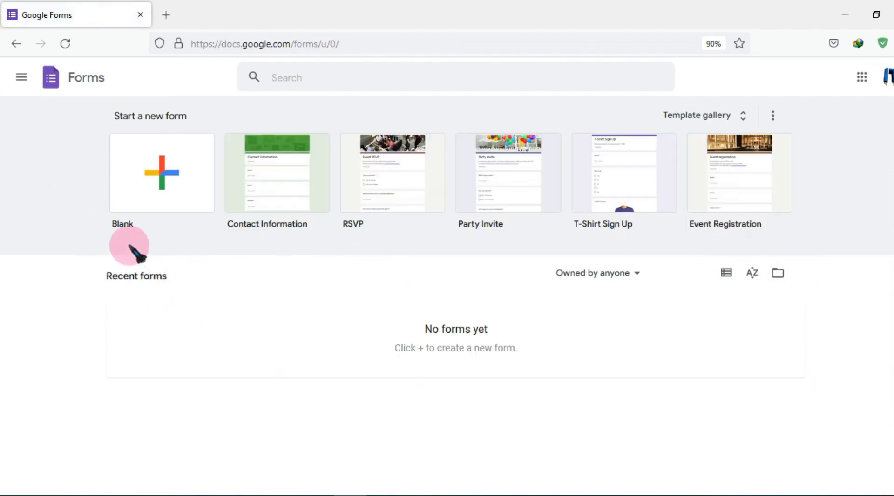
Create a new form from the Contact Information template in the template gallery
click(160, 185)
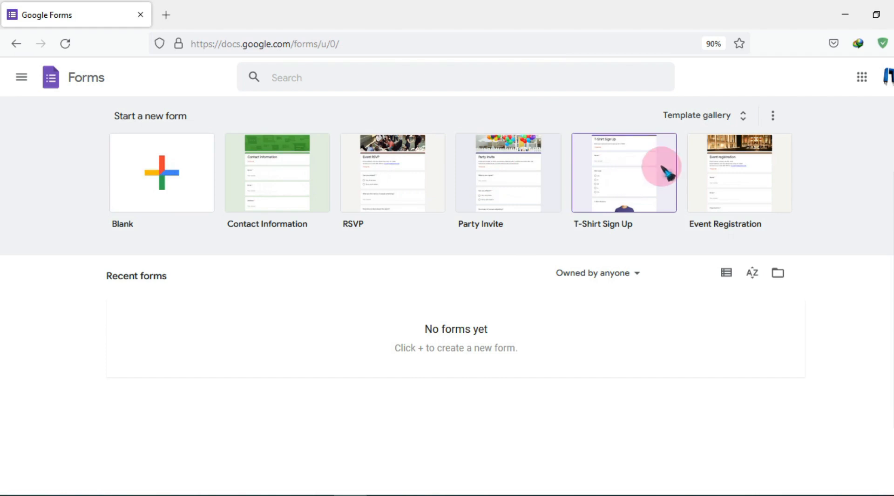
click(744, 120)
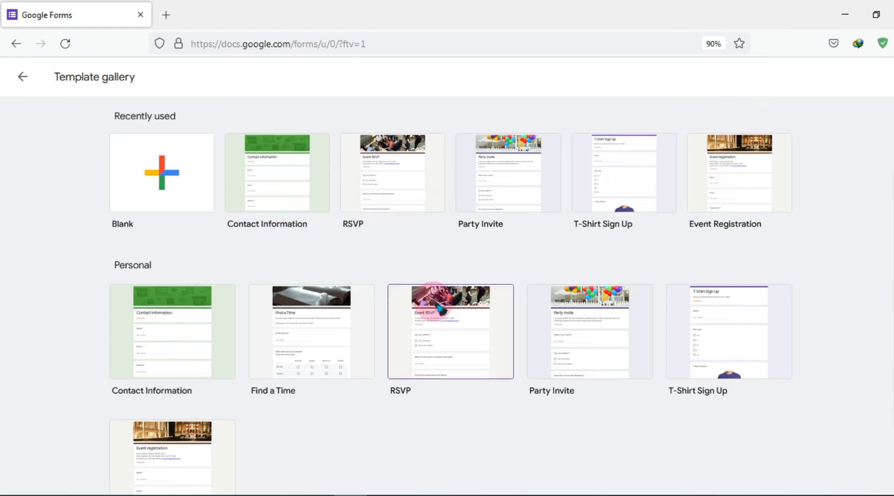
scroll(454, 302, down, 2)
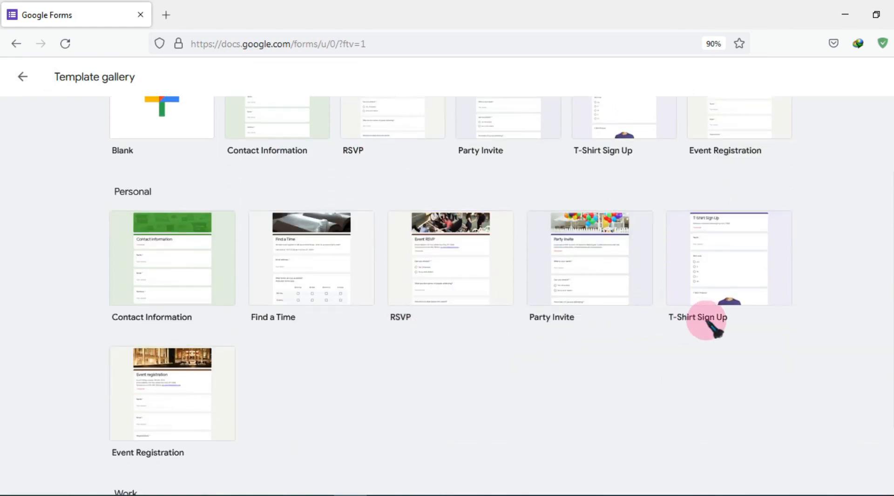
scroll(354, 350, down, 10)
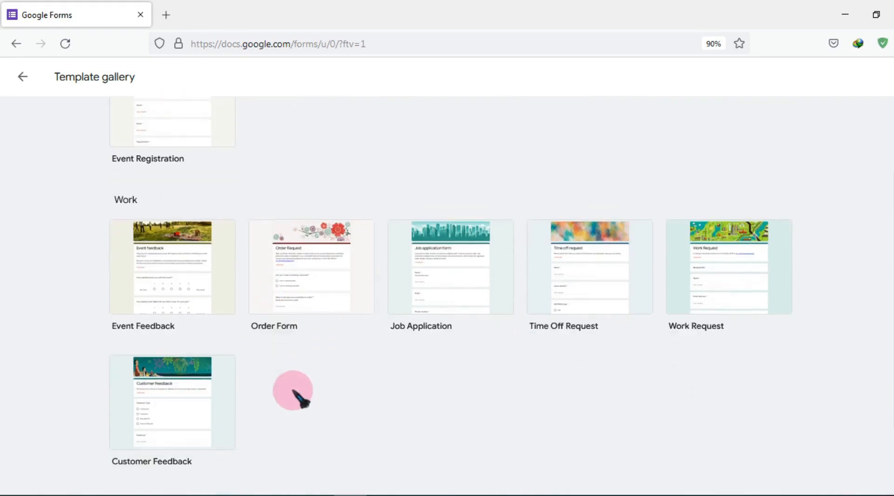
scroll(410, 326, down, 1)
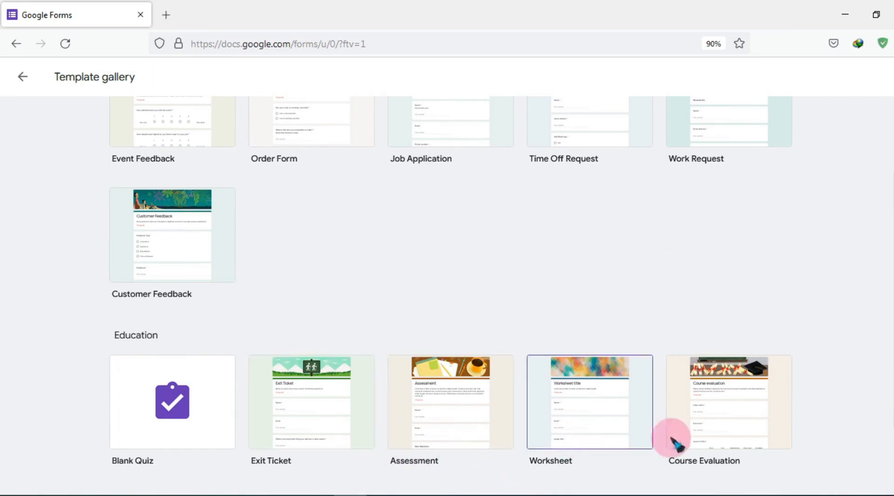
scroll(710, 300, up, 2)
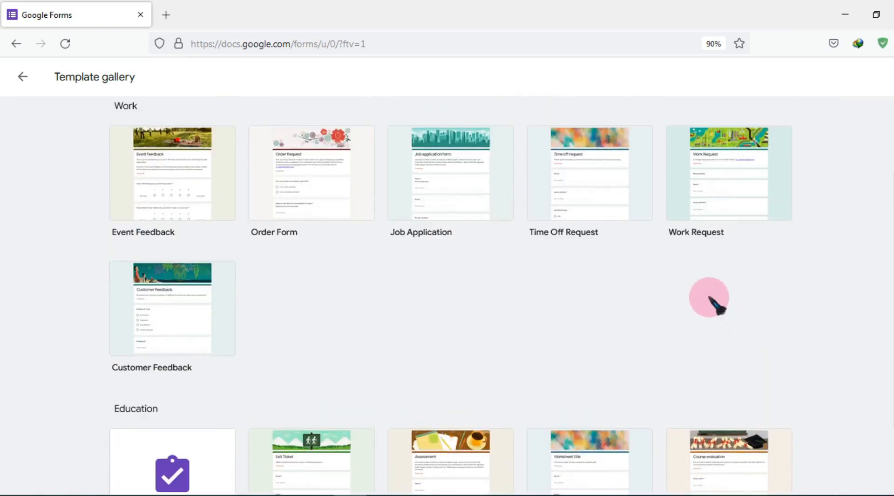
scroll(717, 306, down, 2)
scroll(664, 263, up, 10)
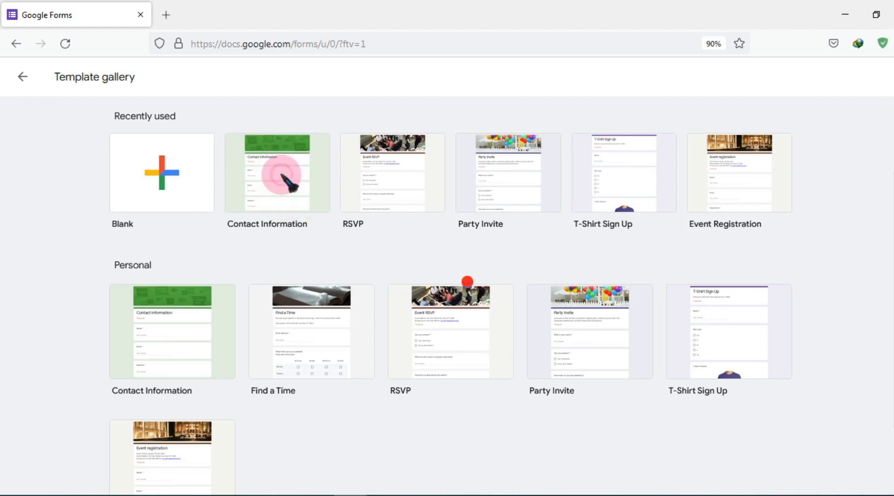
click(282, 176)
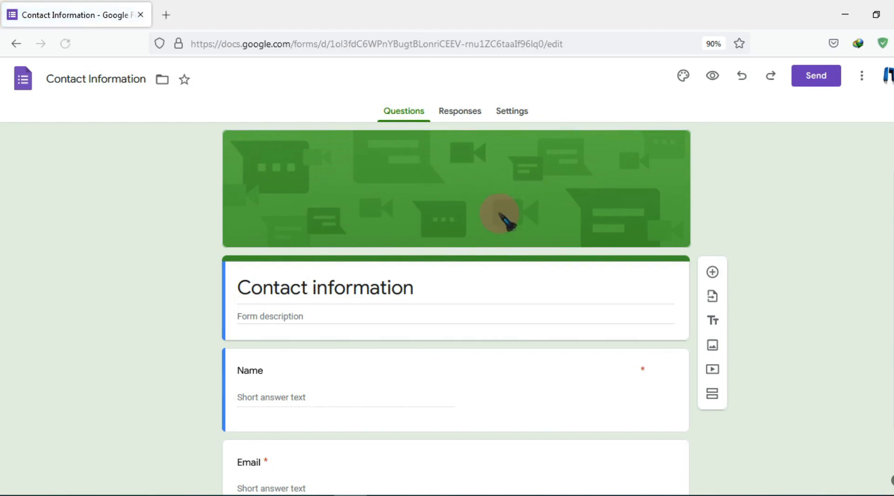
Look over the new form's questions and bring up the Customize theme options
scroll(508, 219, down, 7)
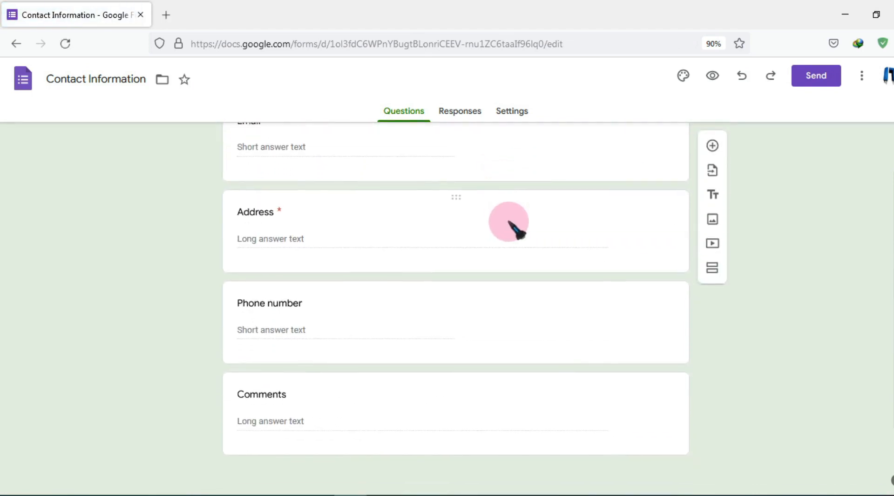
scroll(512, 228, up, 7)
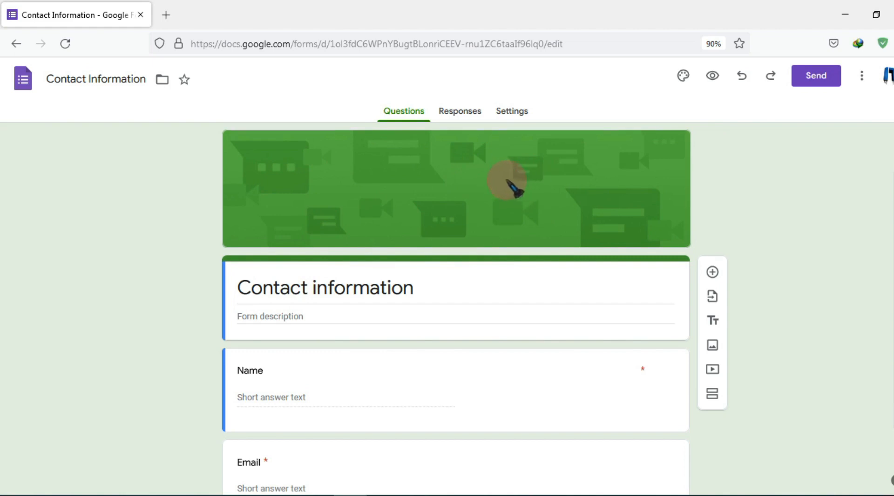
click(683, 79)
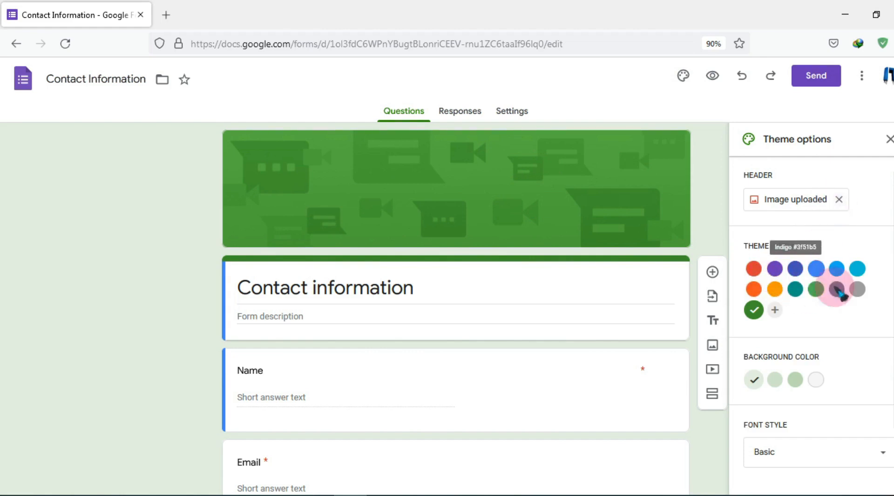
Make the theme colour red with a pale pink background and remove the green header image
click(776, 270)
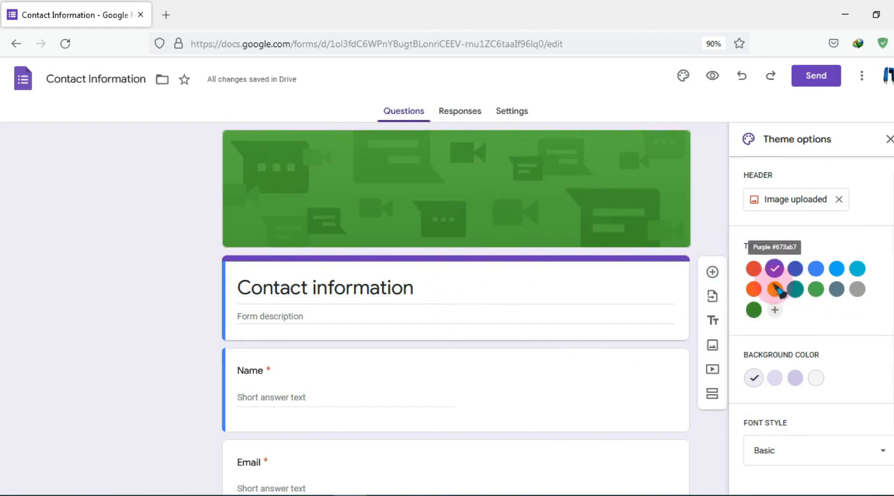
click(754, 269)
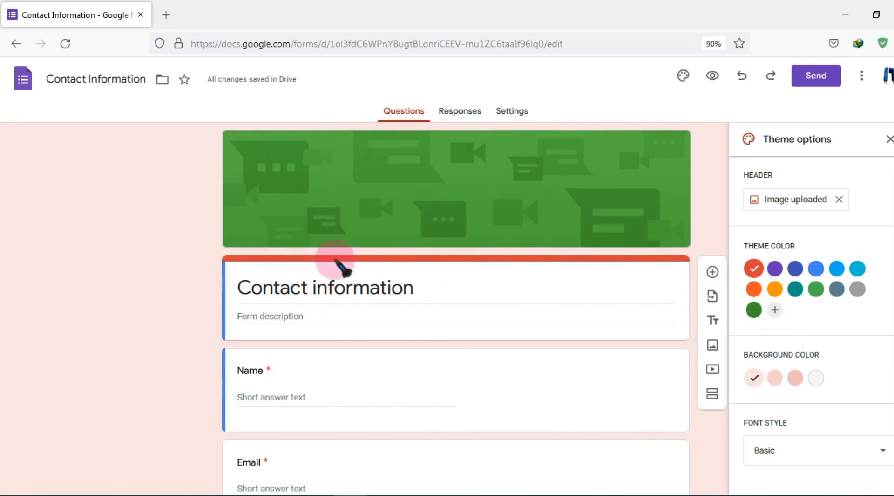
click(754, 310)
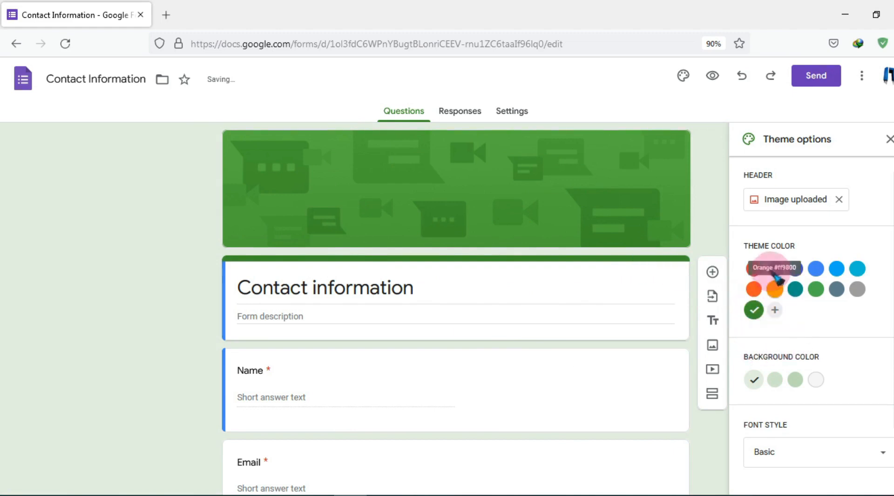
click(755, 271)
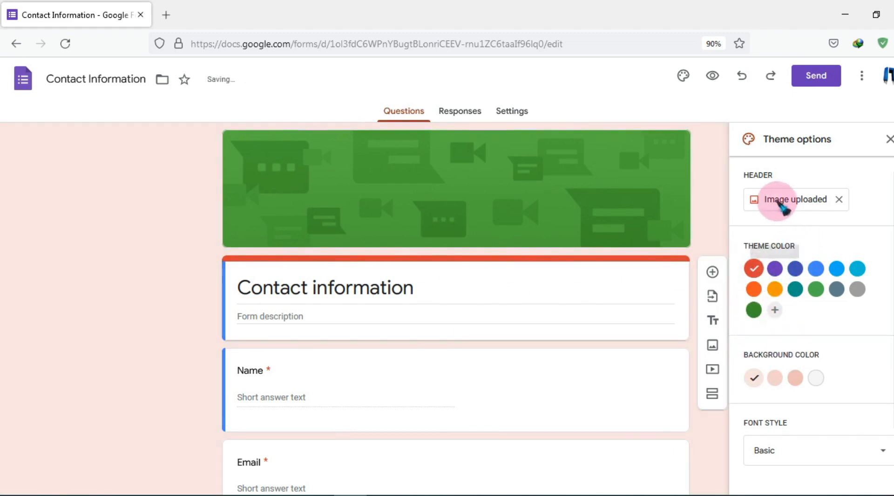
click(840, 199)
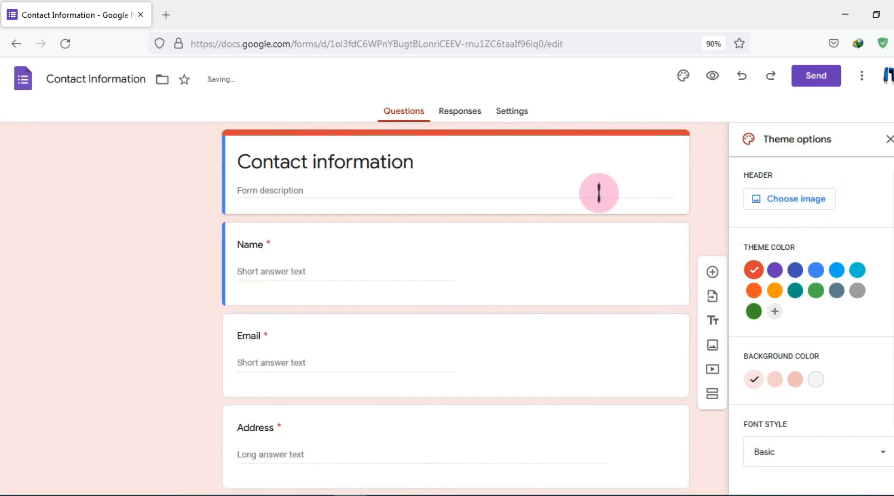
Insert the open-book image from Themes > Work and School as the header, then close theme options
click(802, 203)
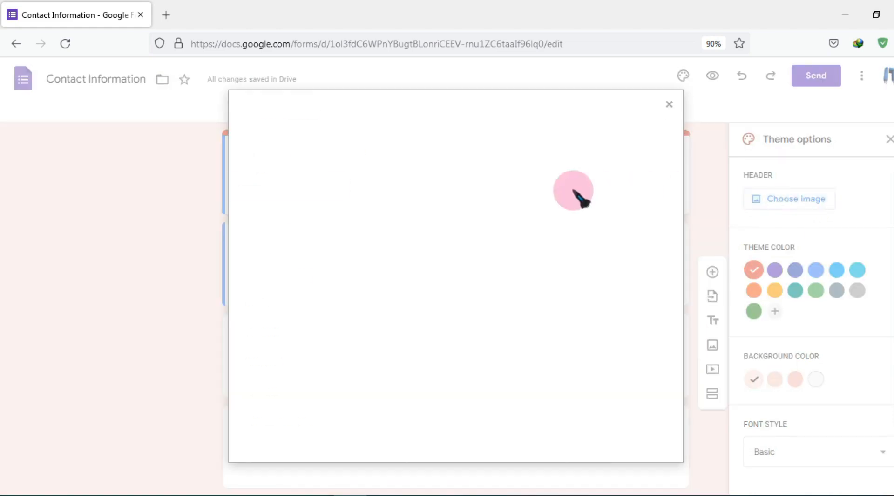
click(382, 150)
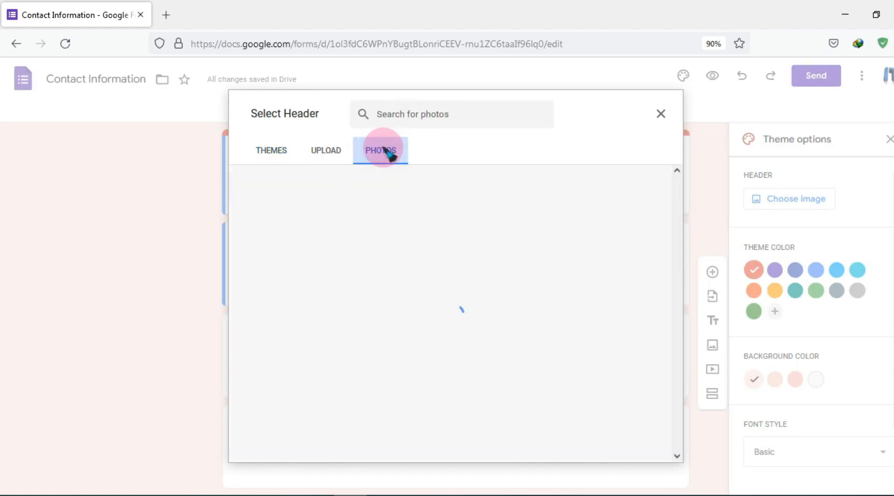
click(325, 151)
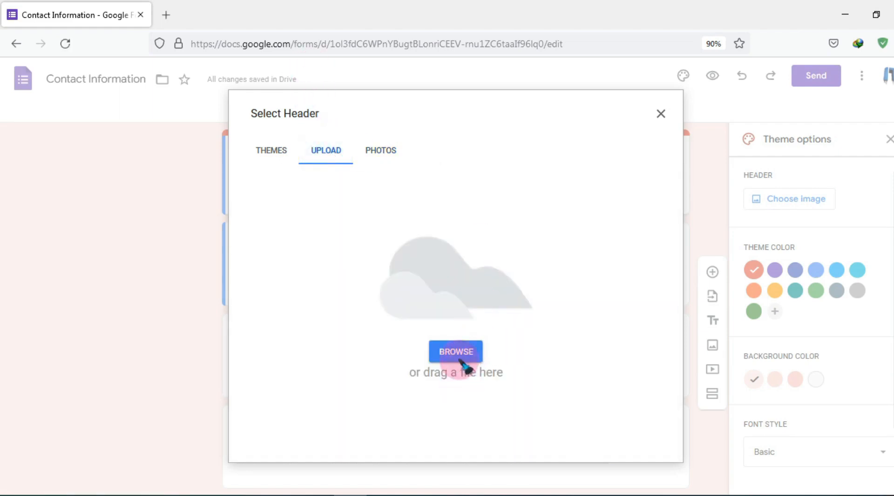
click(285, 152)
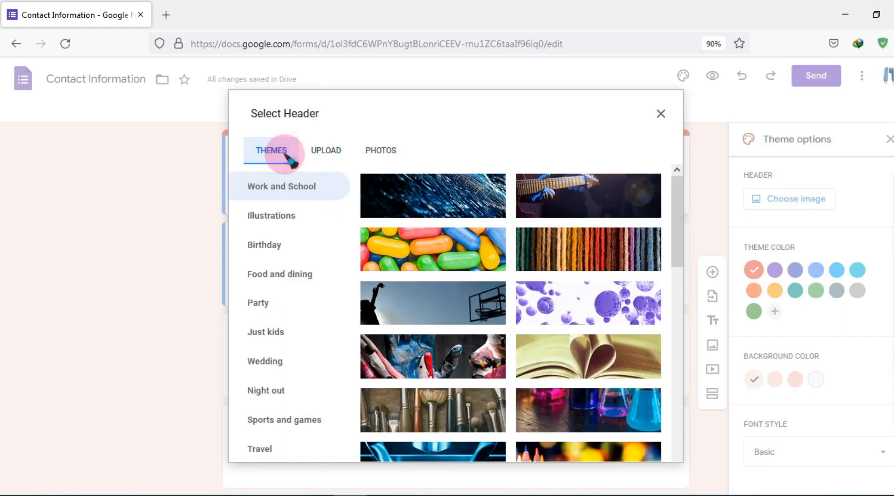
click(293, 195)
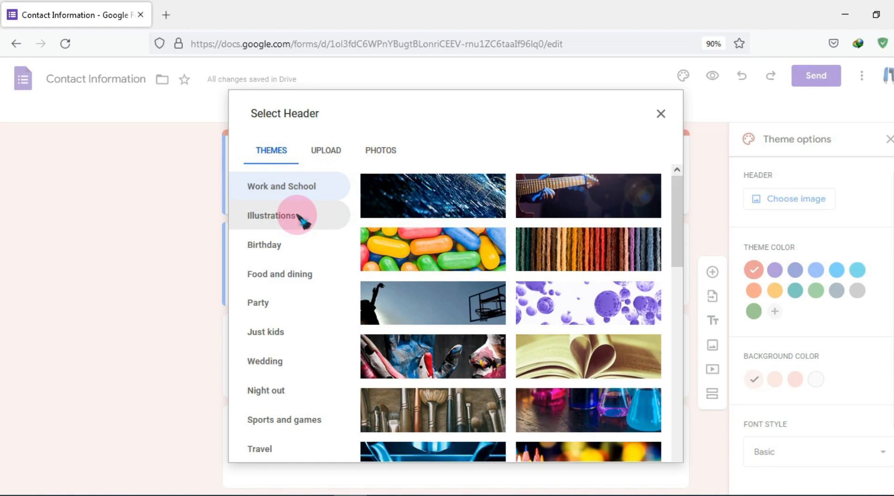
scroll(305, 266, down, 2)
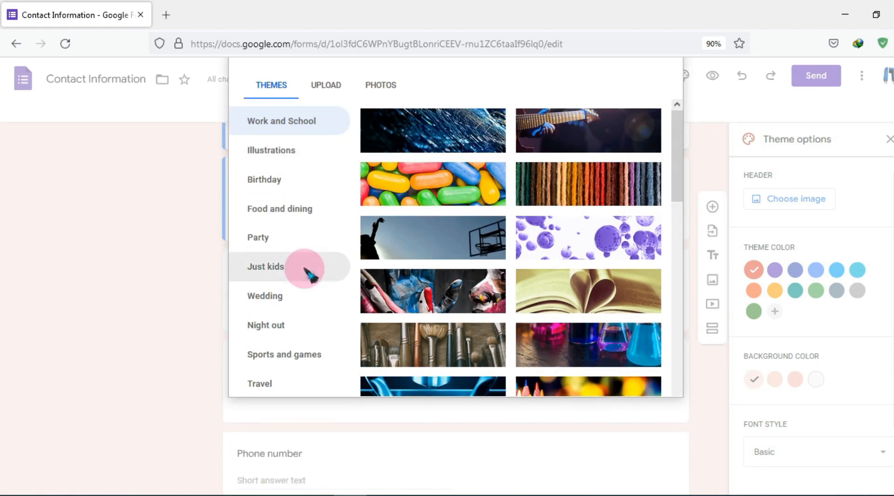
scroll(308, 270, up, 1)
scroll(307, 273, up, 1)
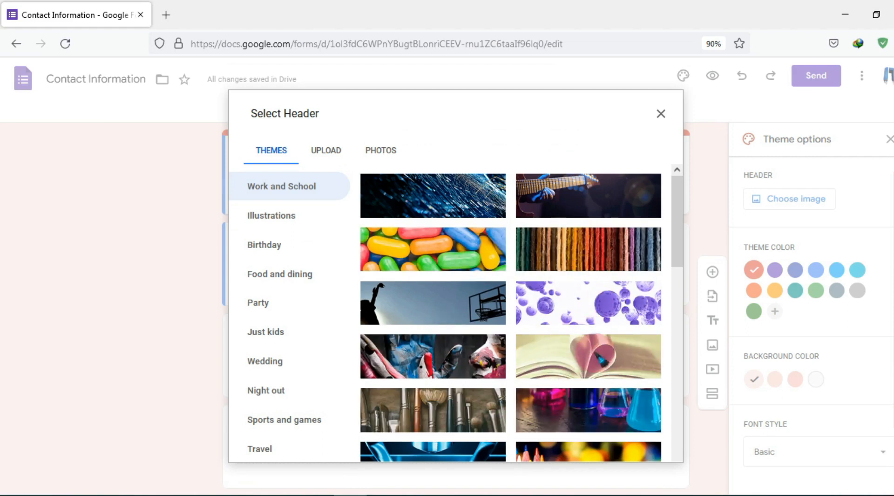
click(601, 363)
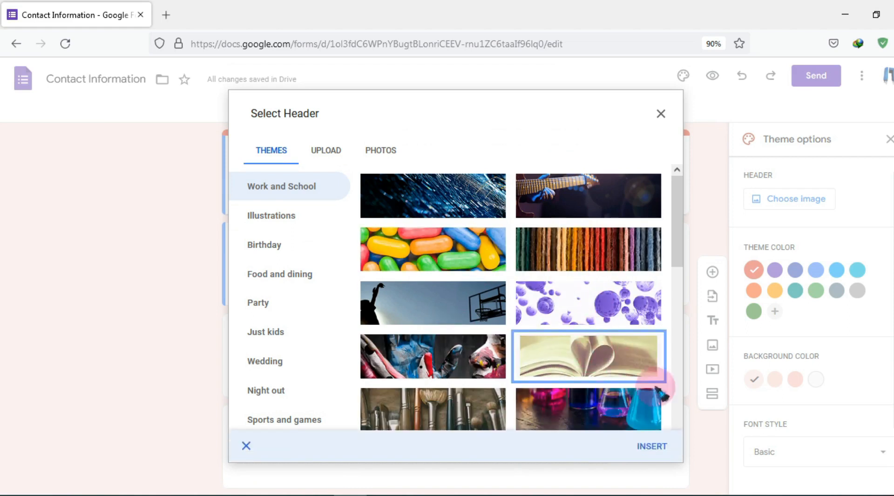
click(653, 447)
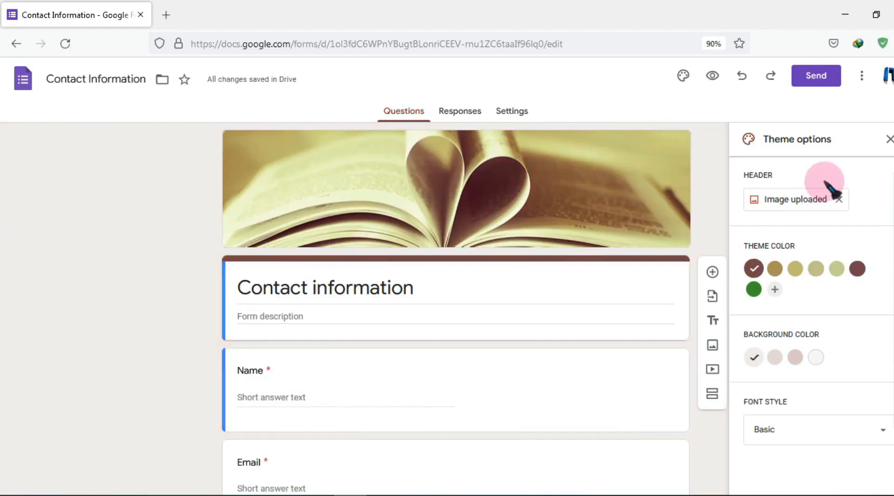
click(889, 138)
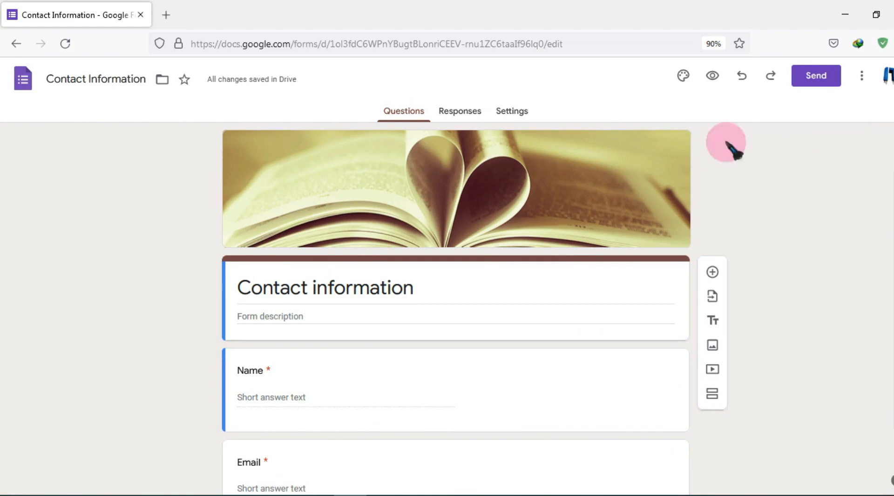
Extend the form title, trying DPS and then JNV as the ending
click(361, 287)
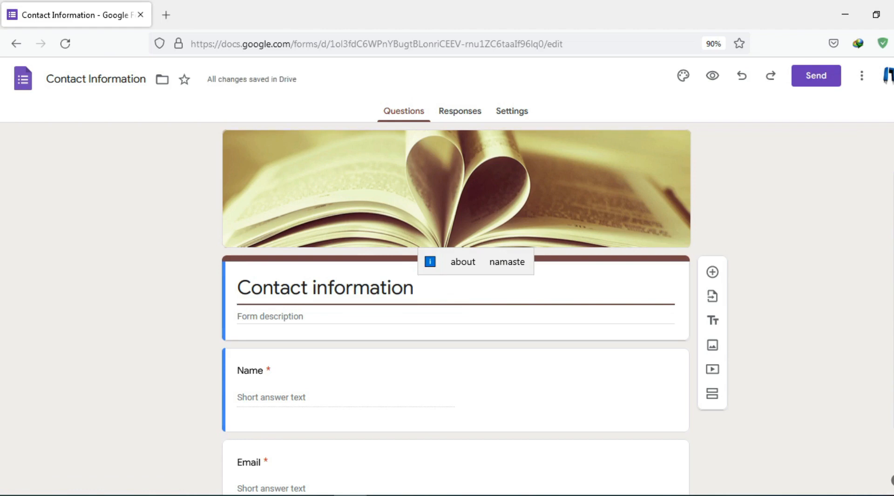
text(dps)
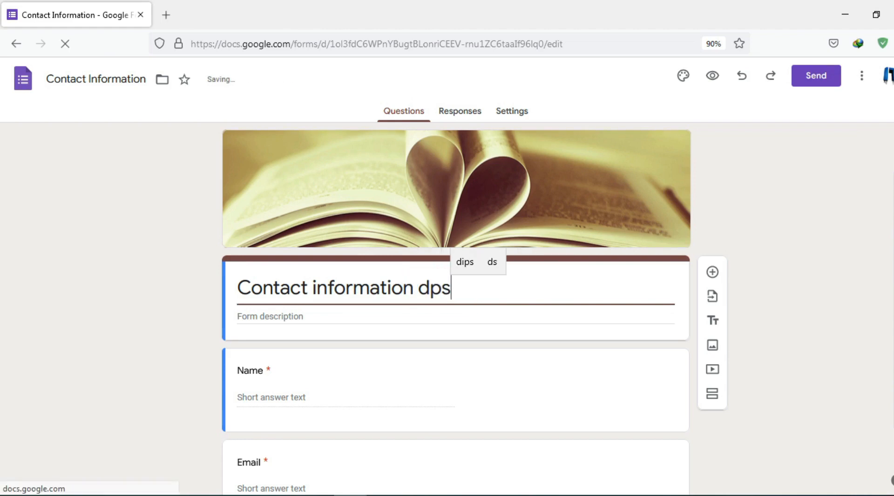
key(BackSpace)
key(BackSpace)
click(422, 291)
text(DPS)
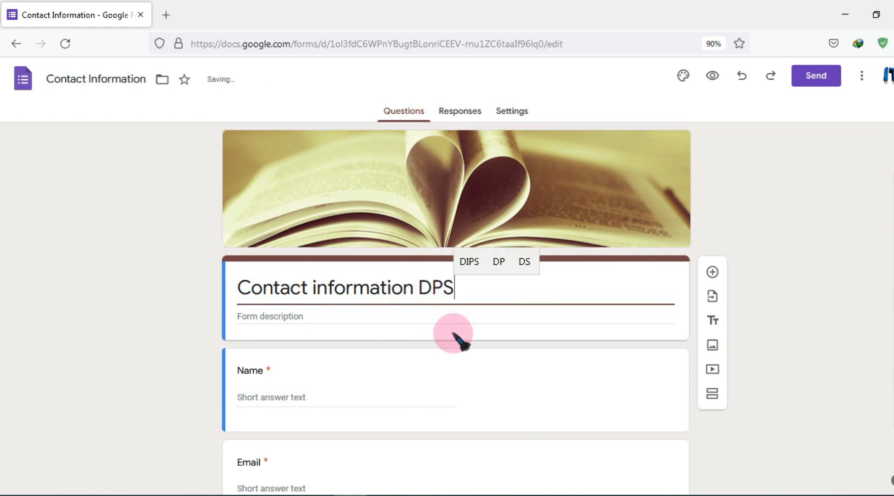
double_click(437, 285)
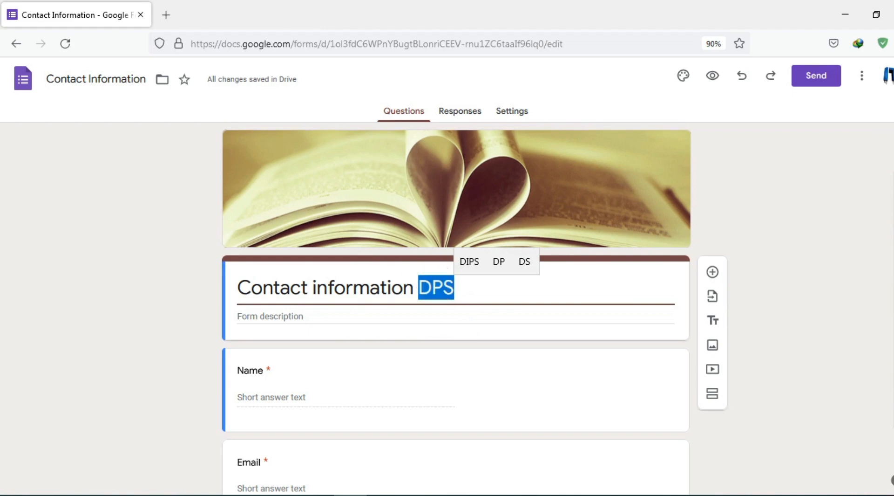
text(JNV)
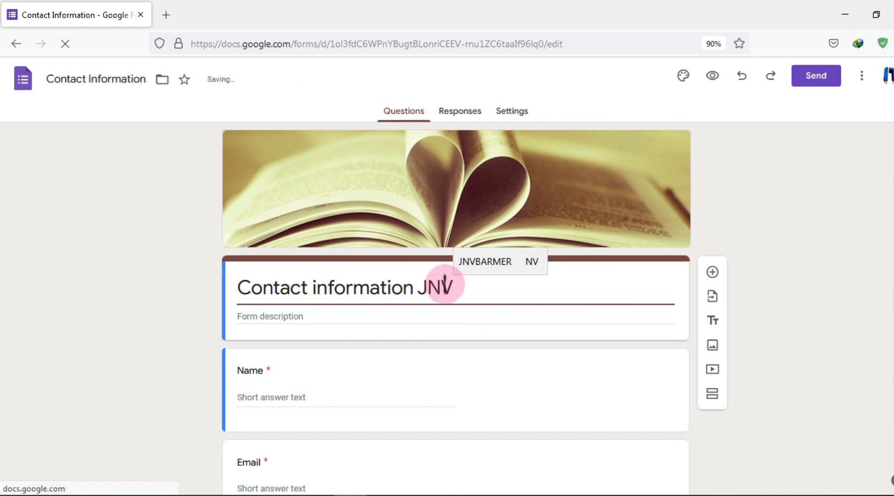
Replace the title ending with 'School', fixing the misspelling, so it reads 'Contact information School'
drag(453, 285, 429, 284)
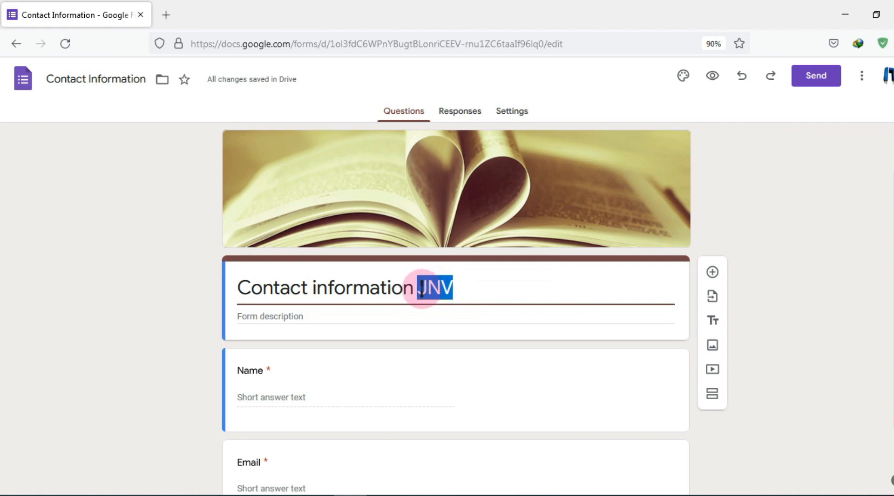
text(Reli)
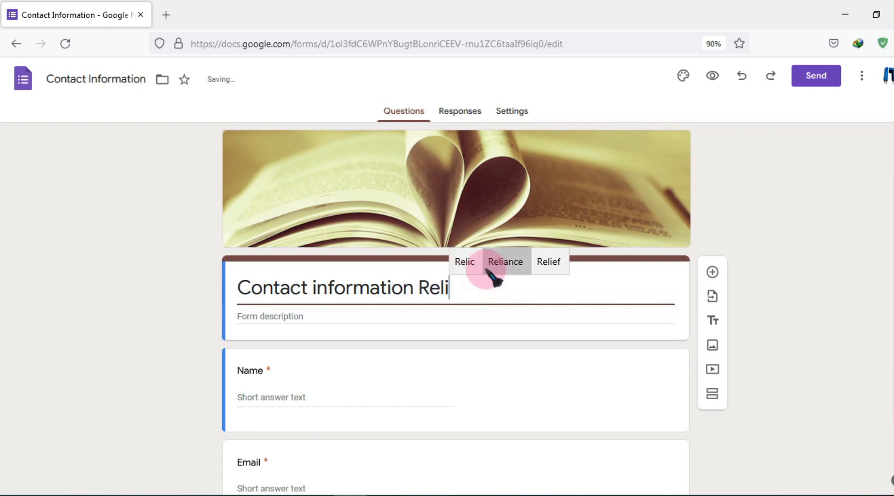
click(499, 262)
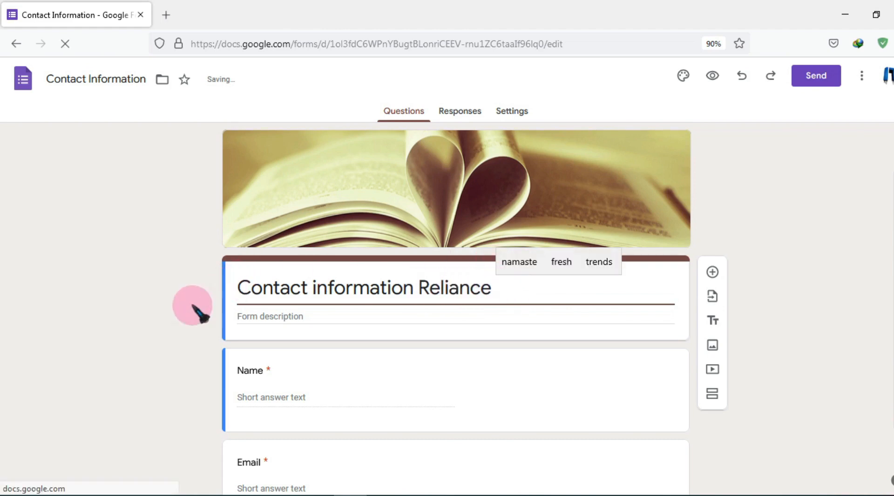
double_click(444, 290)
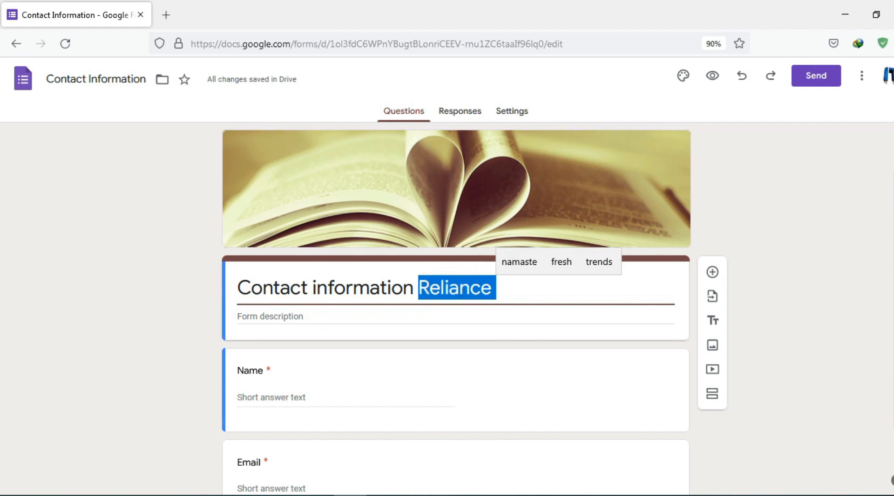
text(Schho)
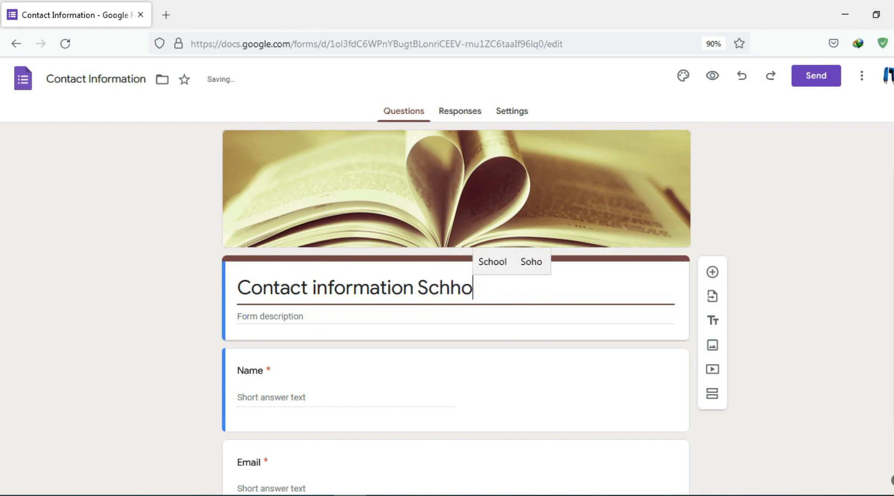
text(l)
click(444, 288)
click(512, 261)
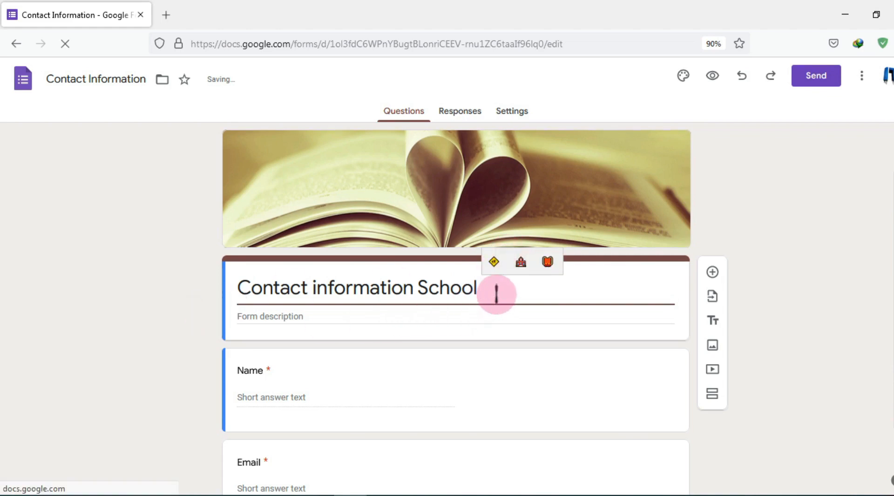
click(291, 316)
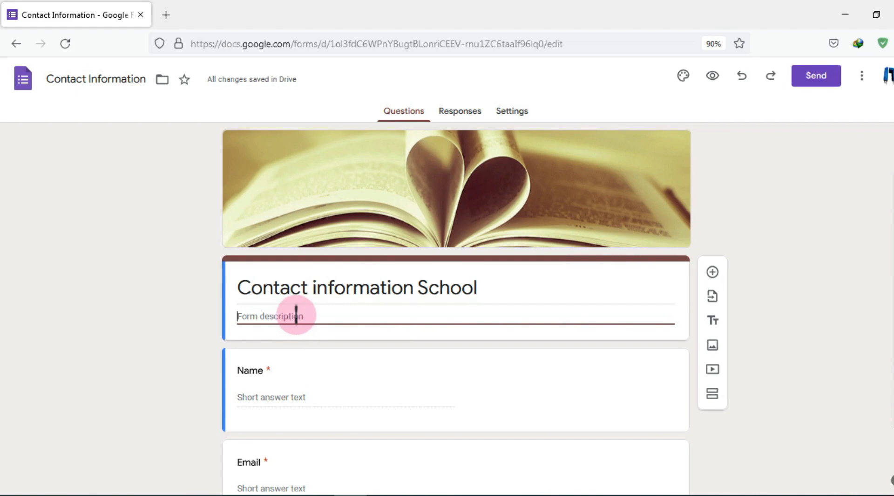
Enter 'Payment To Teachers' as the form description
text(Pay)
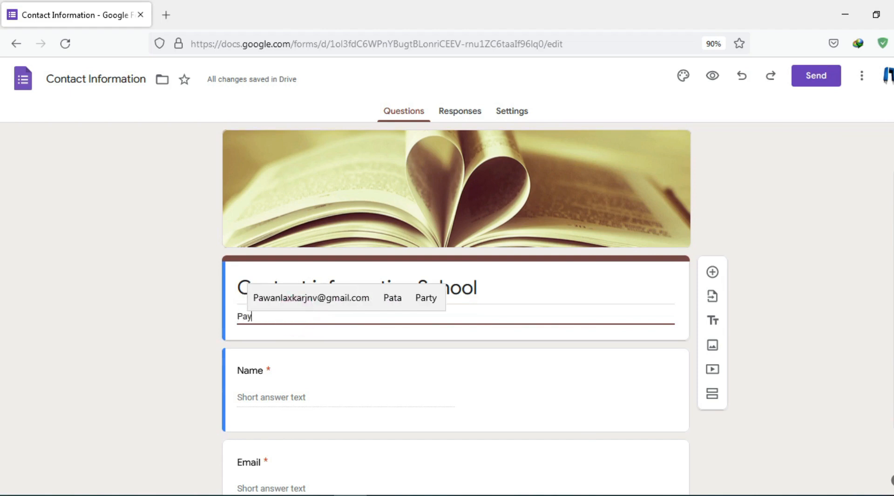
text(ment )
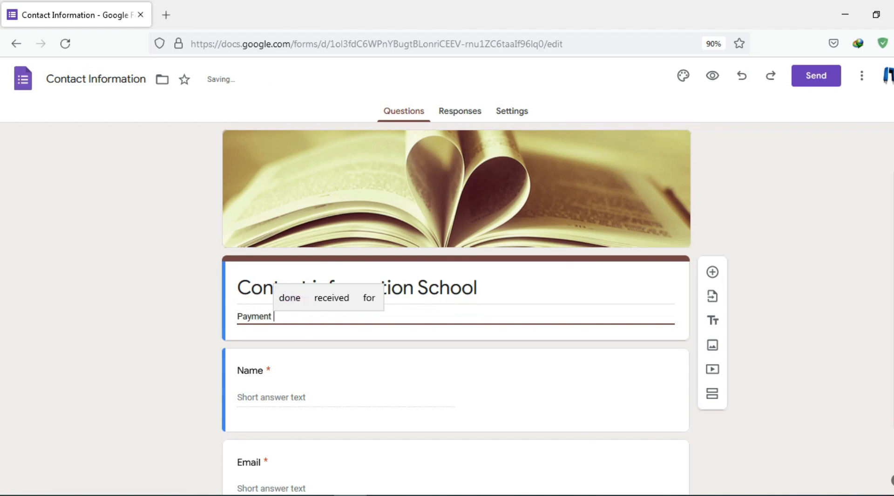
text(To Teachers)
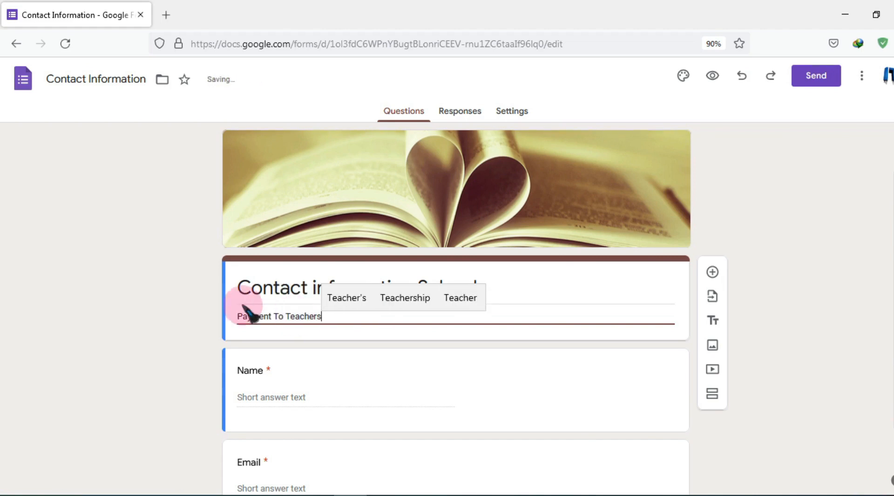
click(122, 337)
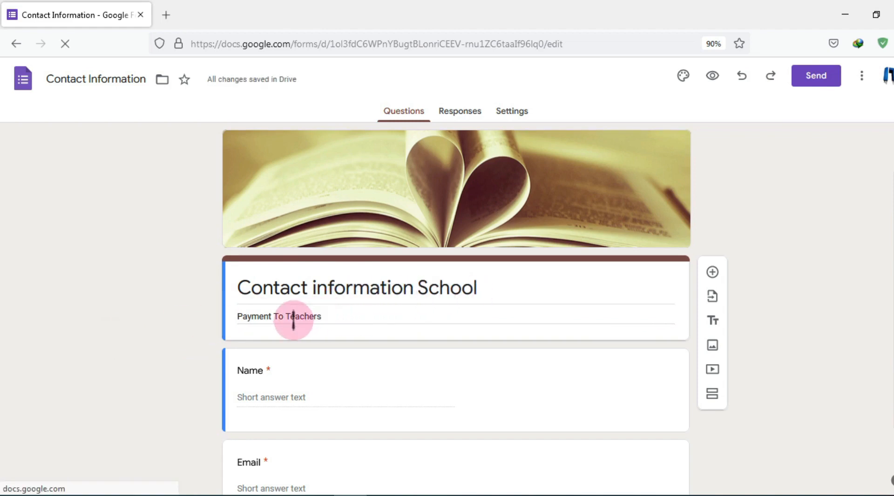
triple_click(345, 318)
click(350, 316)
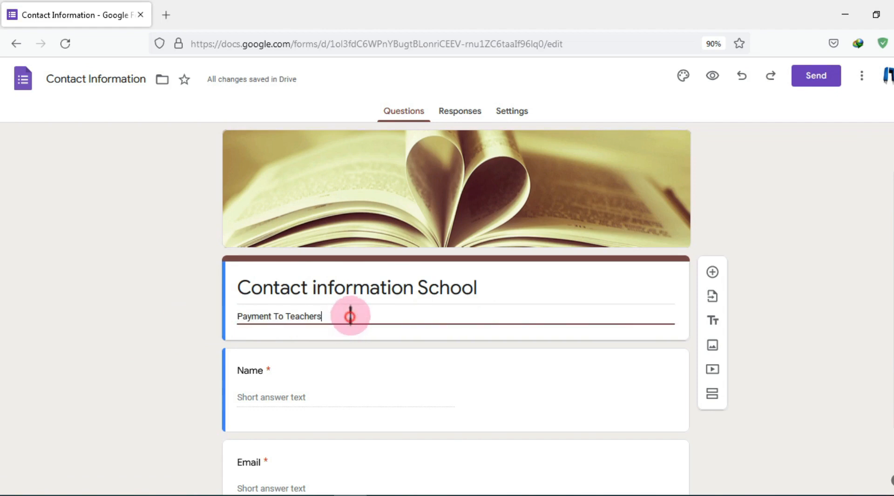
Delete the Comments, Phone number, Address, Email and Name template questions
click(188, 337)
scroll(302, 303, down, 1)
scroll(302, 303, down, 3)
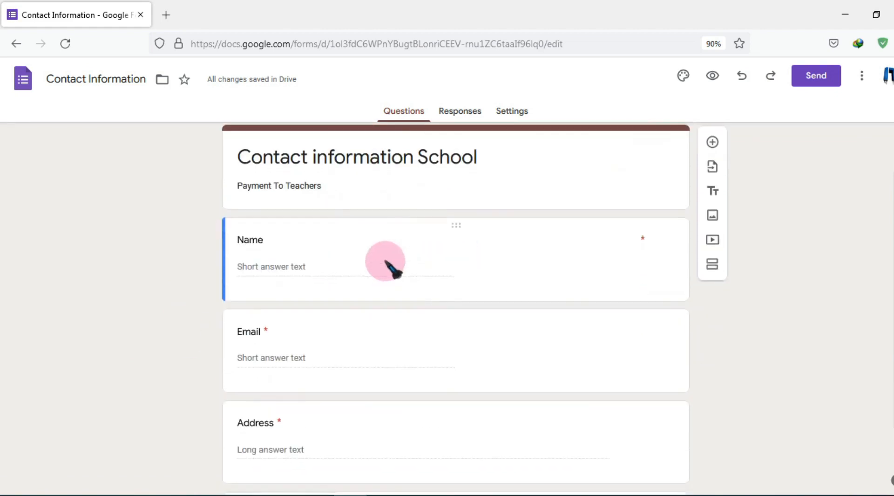
scroll(290, 253, down, 2)
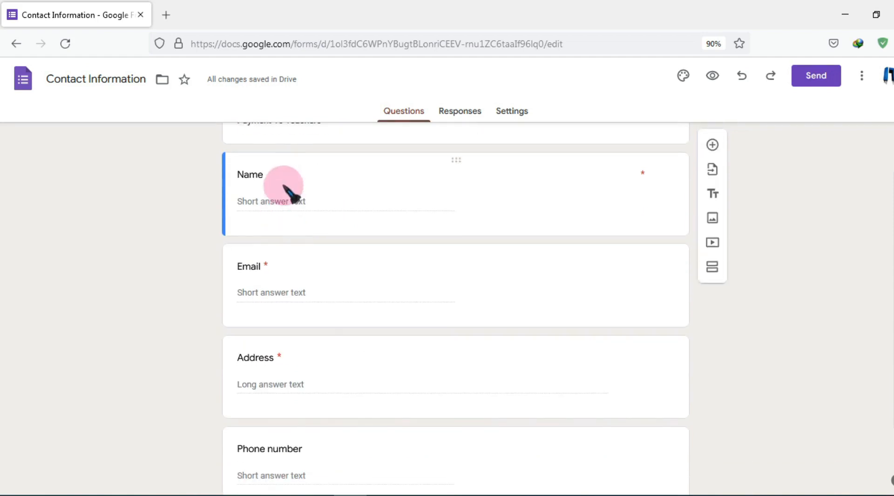
scroll(312, 366, down, 3)
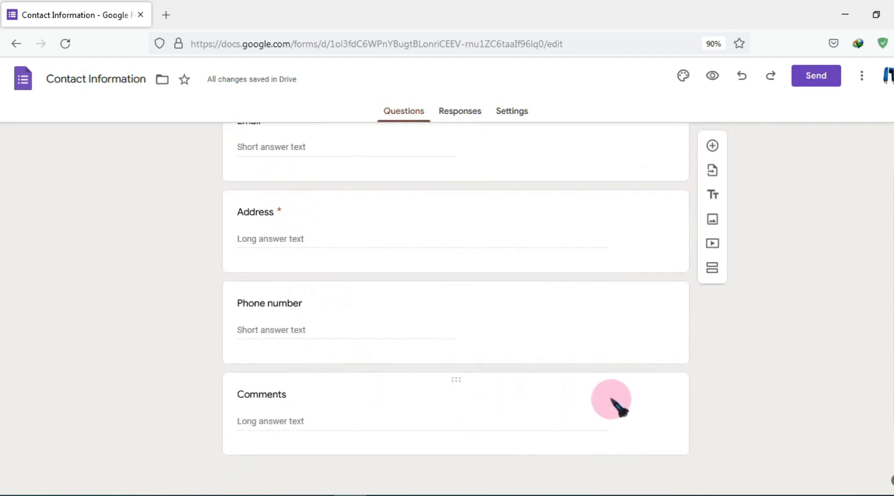
click(333, 395)
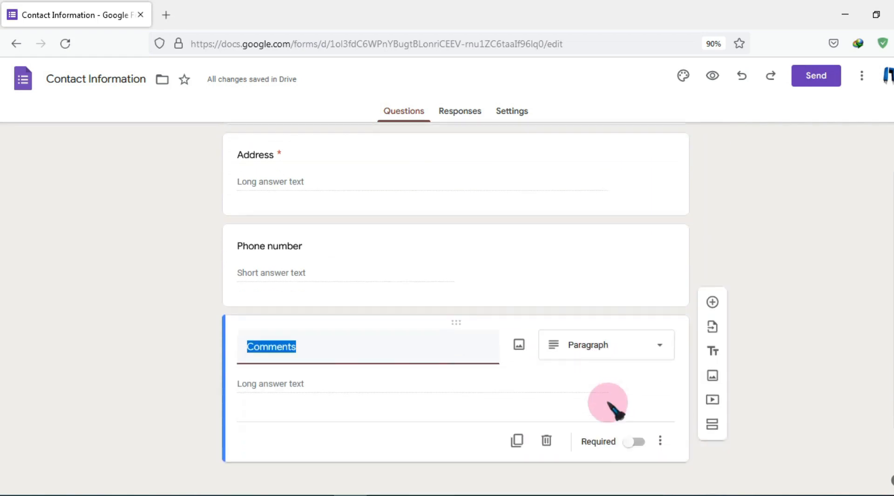
click(548, 434)
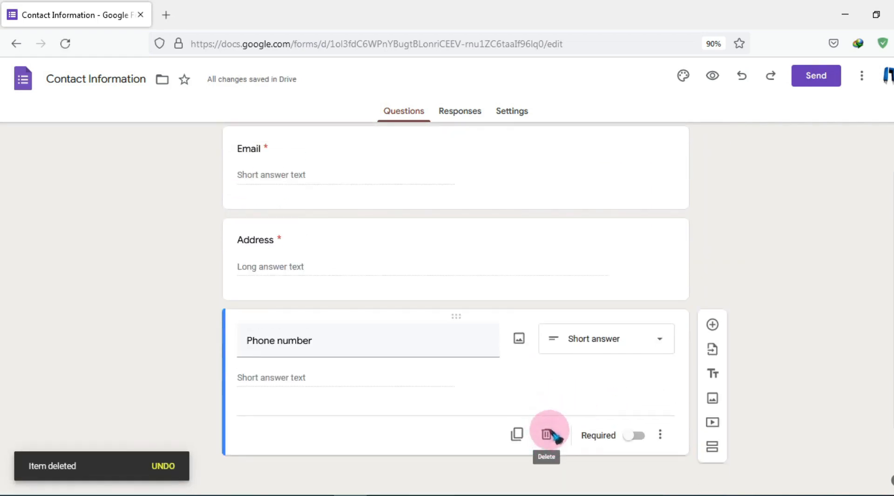
click(548, 434)
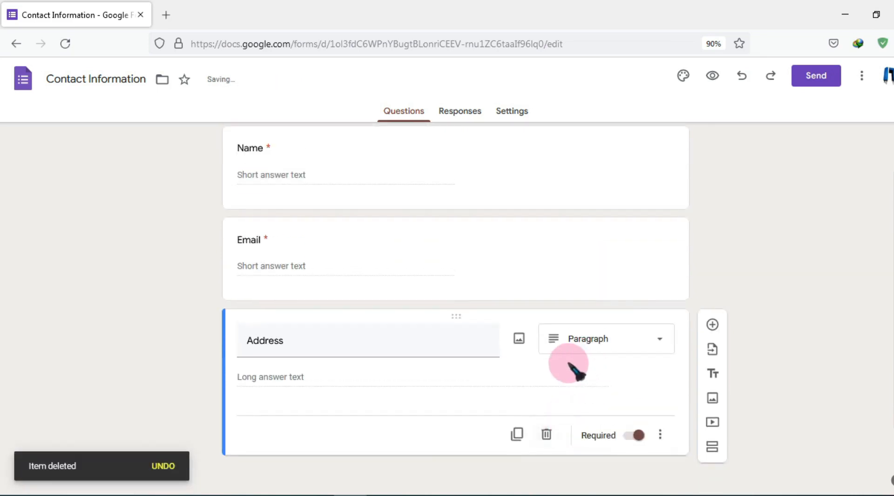
click(549, 434)
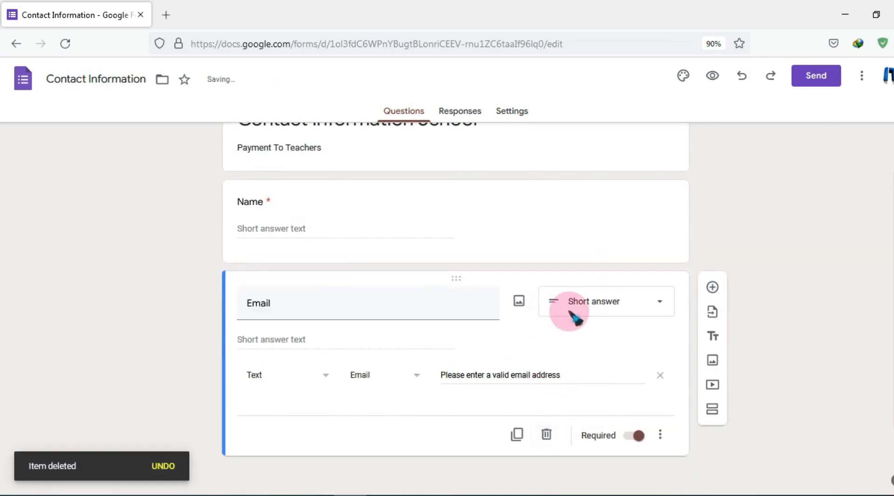
click(549, 435)
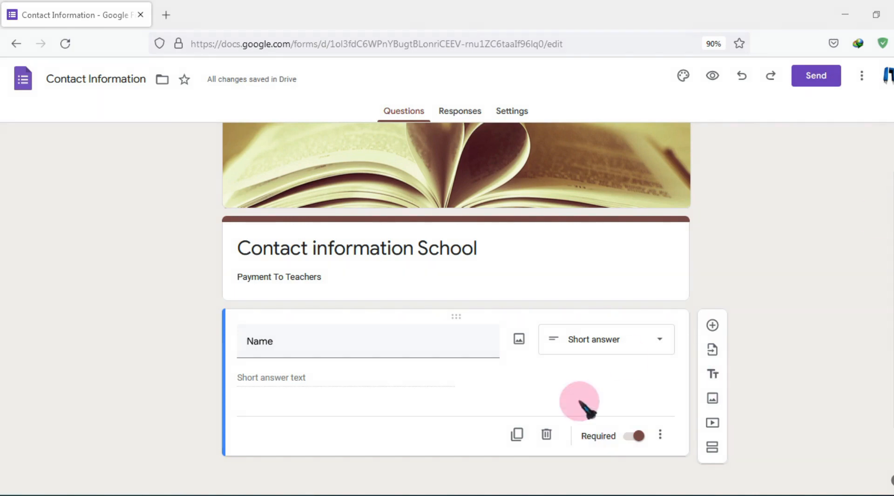
click(547, 434)
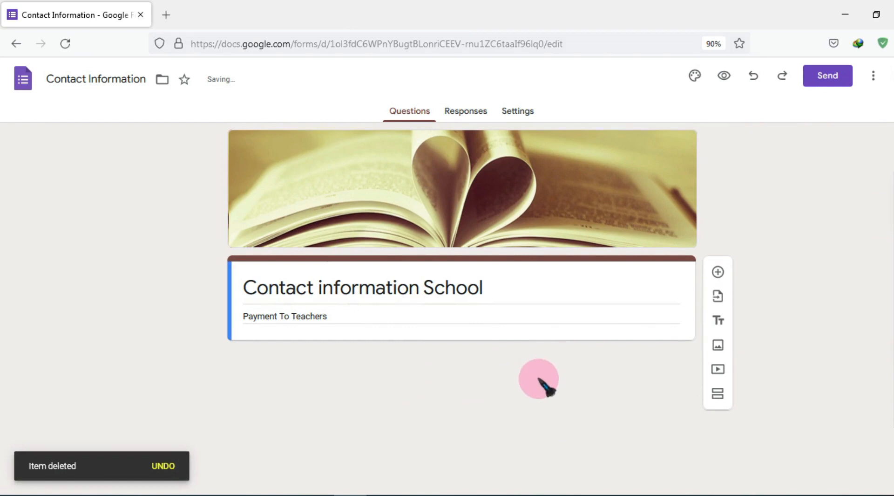
Add a blank question below the title and set its type to Short answer
click(717, 272)
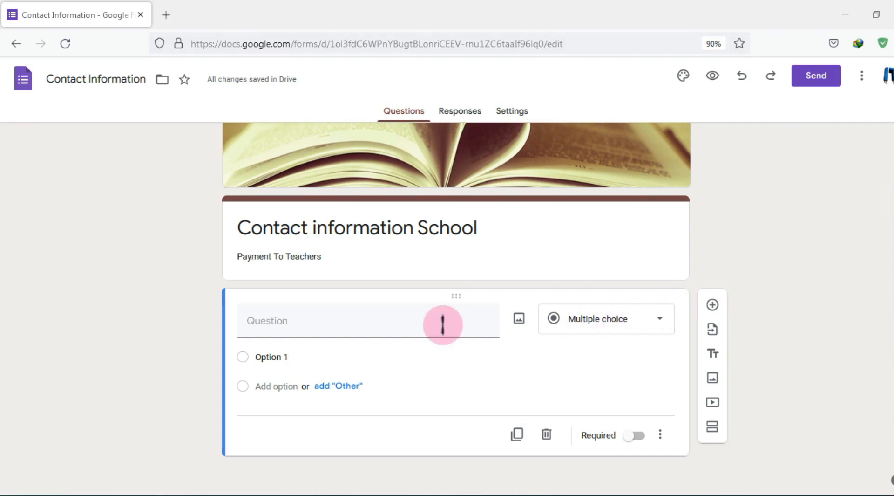
click(611, 326)
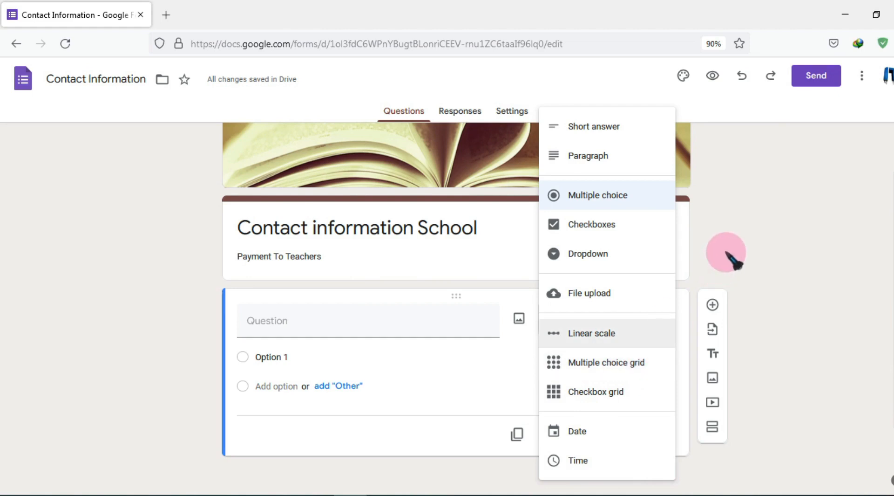
click(722, 269)
click(624, 326)
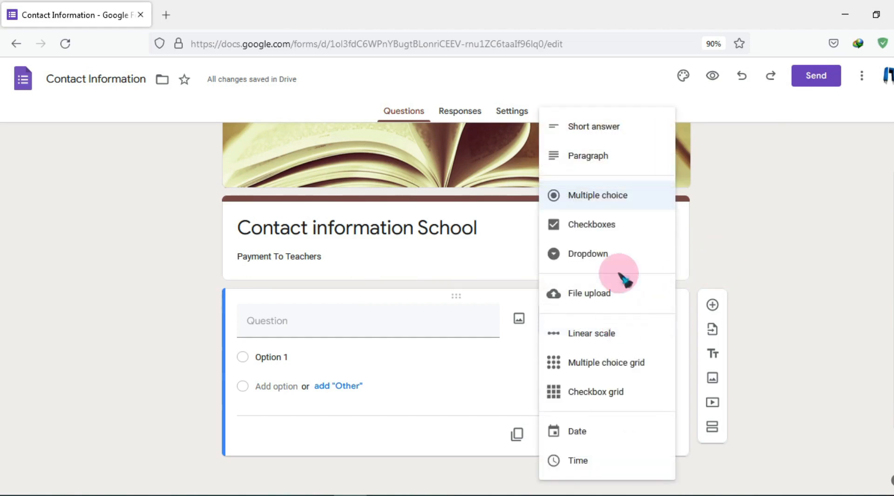
click(605, 134)
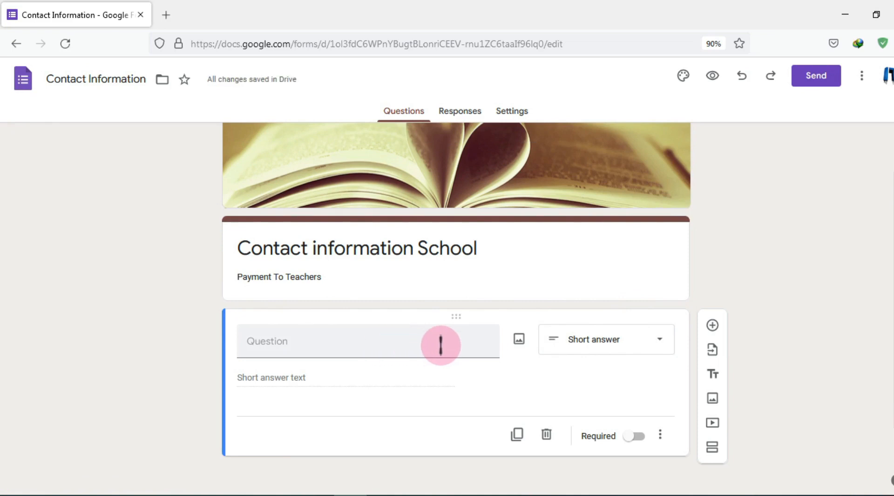
Paste 'Email In Samall Letters' from the Excel sheet as the question title
click(313, 340)
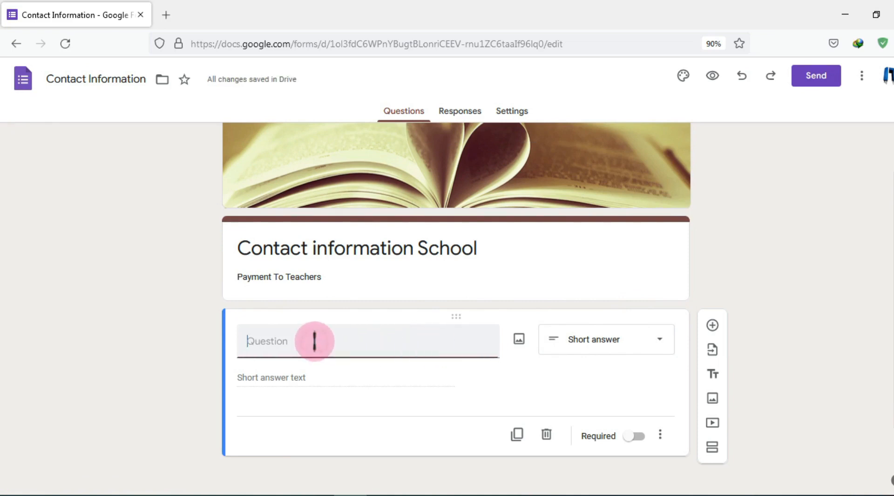
click(386, 485)
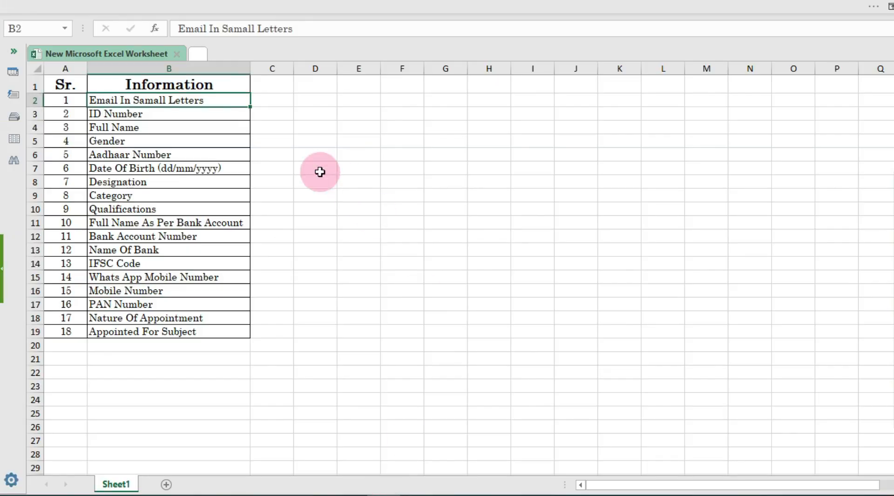
key(ctrl+c)
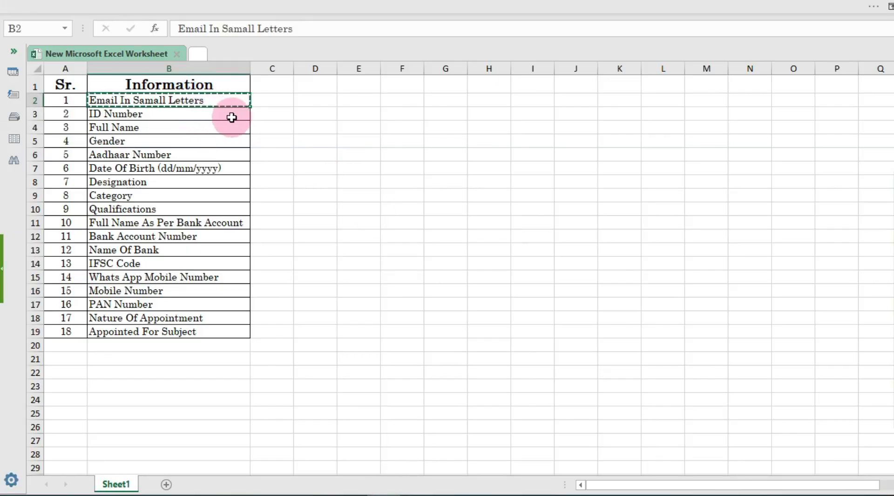
click(339, 490)
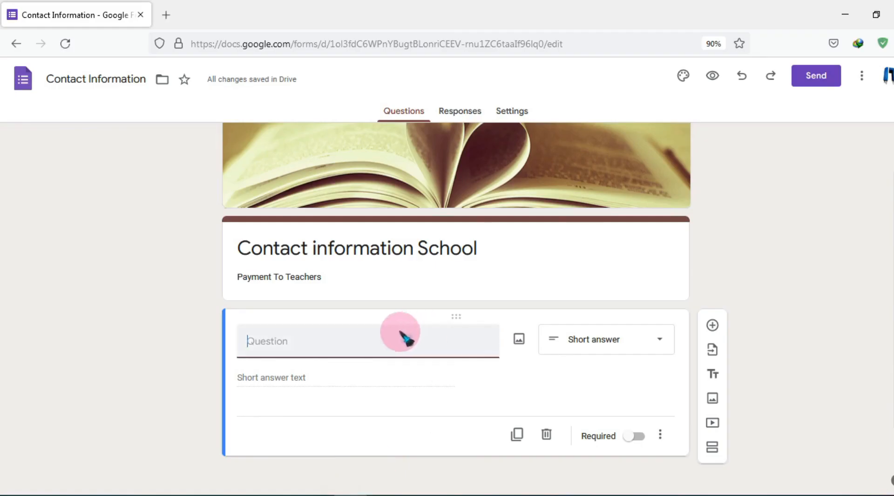
key(ctrl+v)
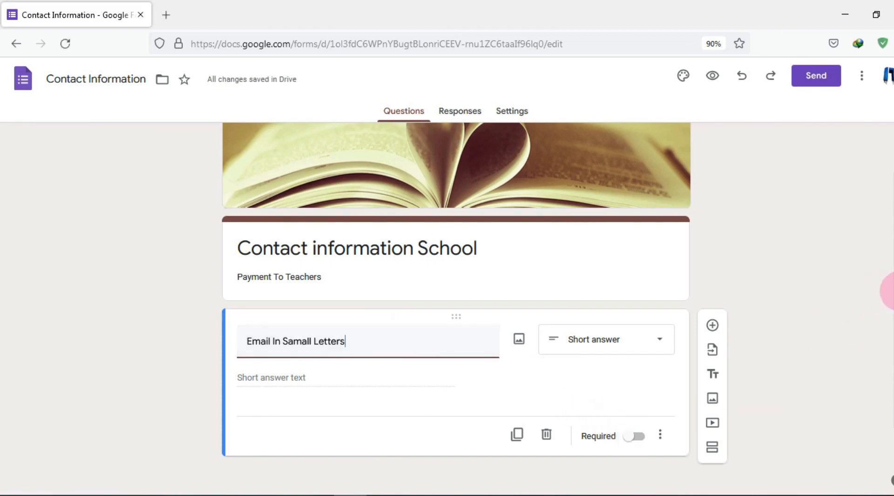
Mark the email question as required
click(893, 289)
mouse_move(576, 423)
mouse_down()
mouse_move(582, 436)
mouse_move(650, 447)
mouse_up()
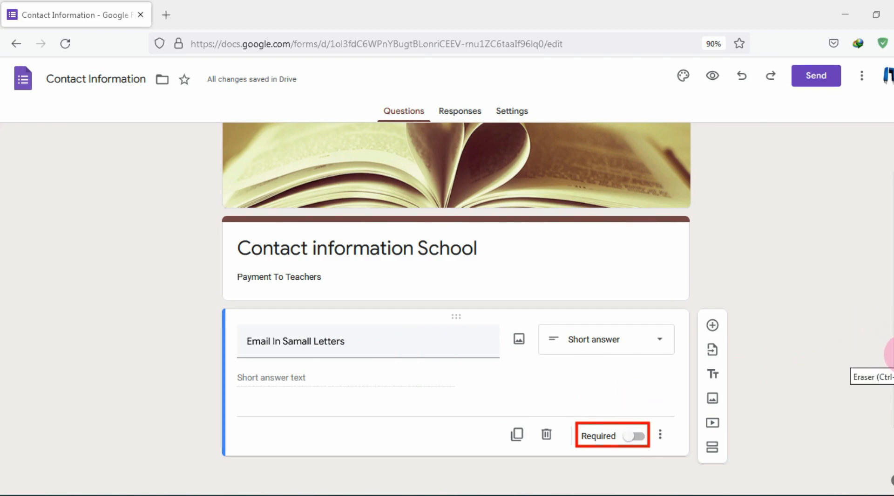
click(635, 435)
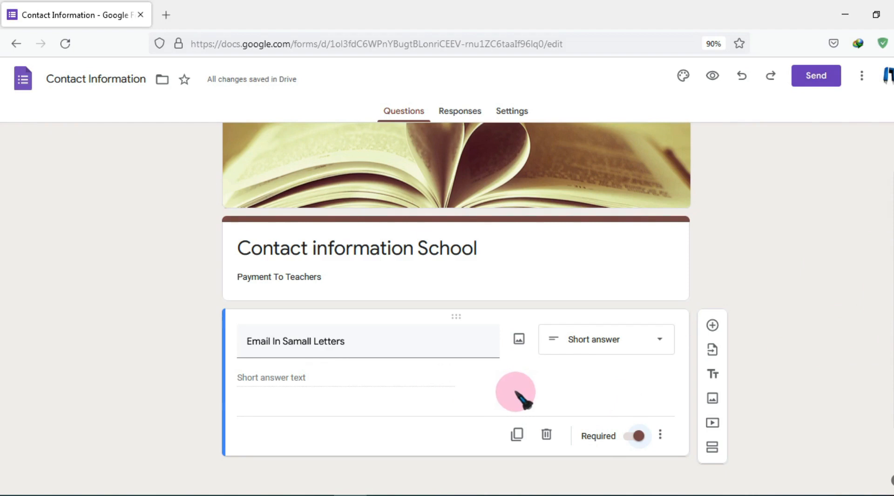
click(713, 326)
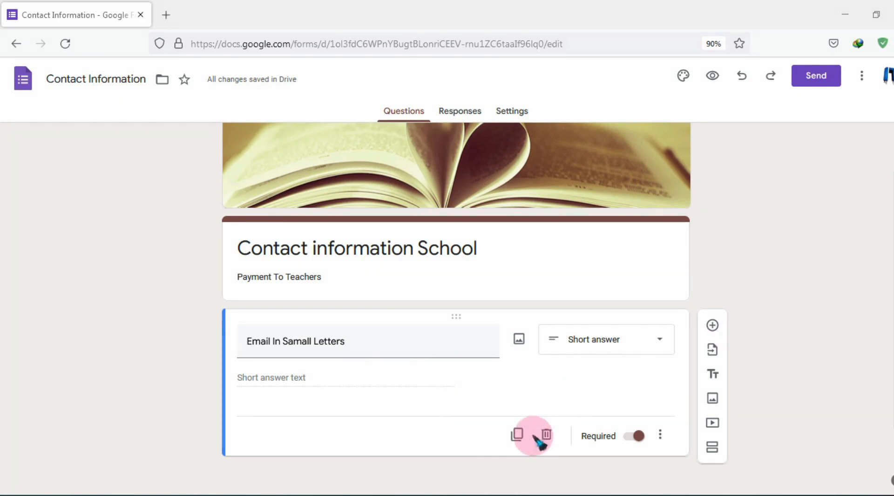
Duplicate the email question as a required 'ID Number' question, then duplicate that for the next field
click(517, 435)
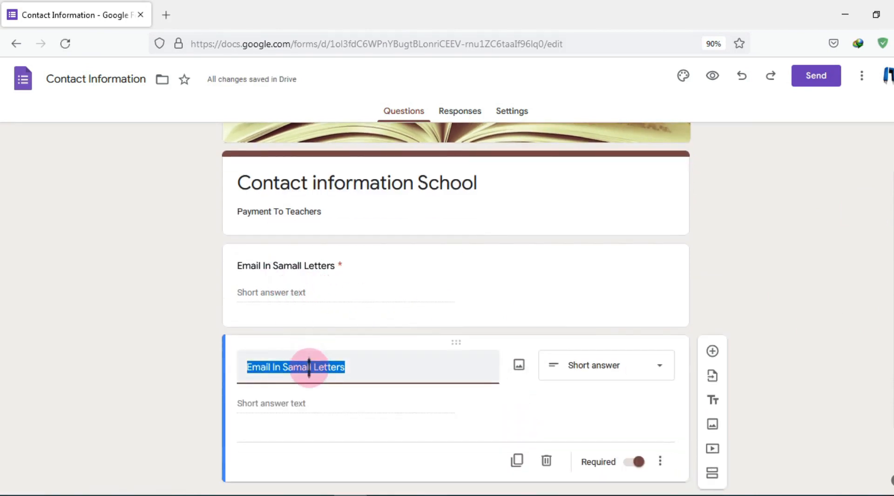
scroll(309, 367, down, 1)
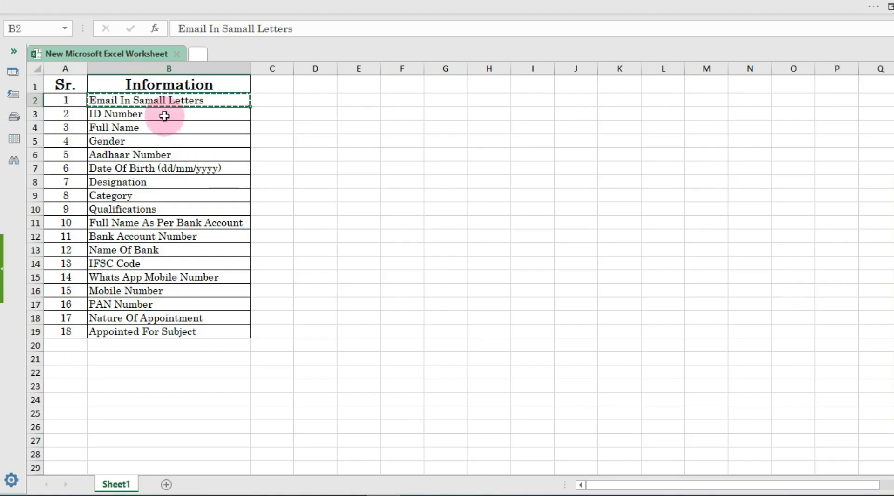
click(164, 115)
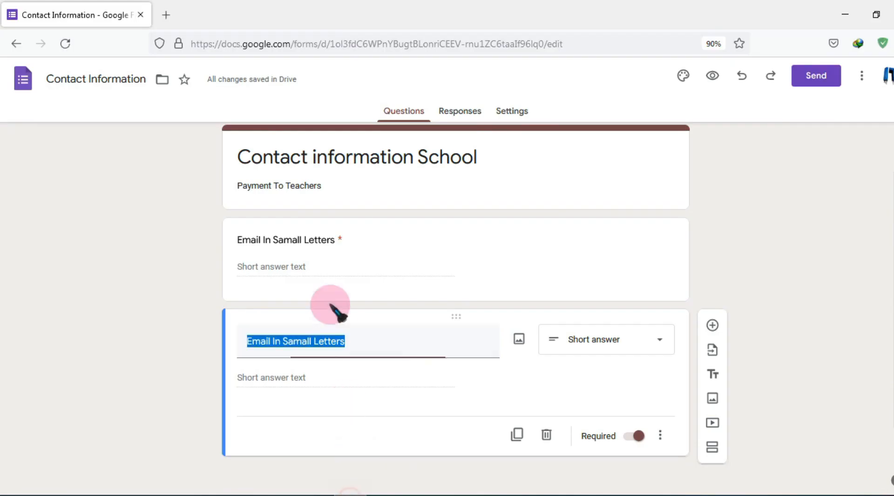
key(ctrl+v)
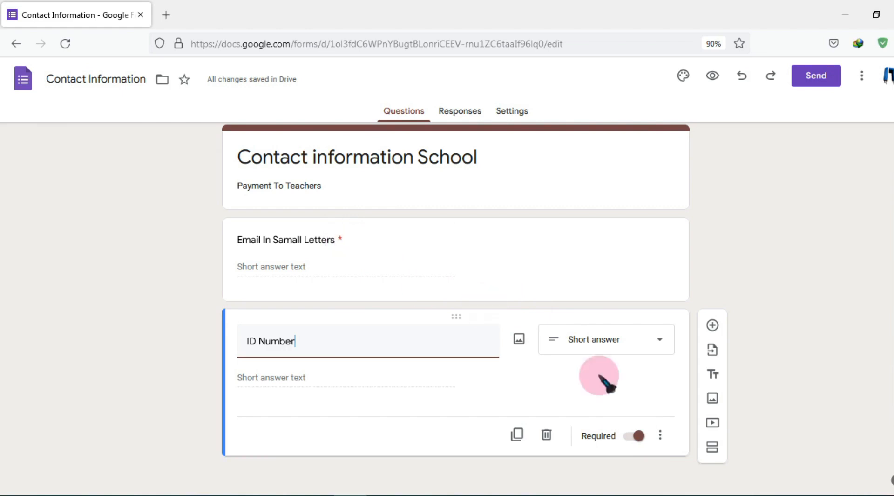
click(634, 436)
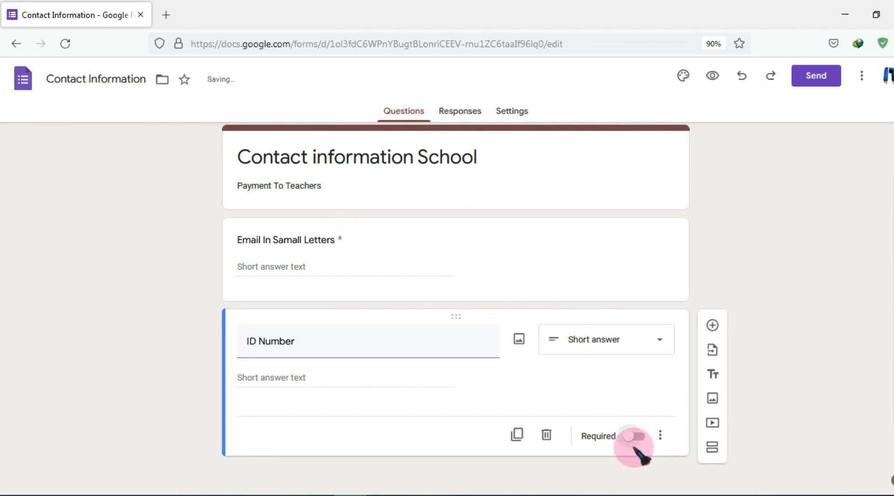
click(634, 439)
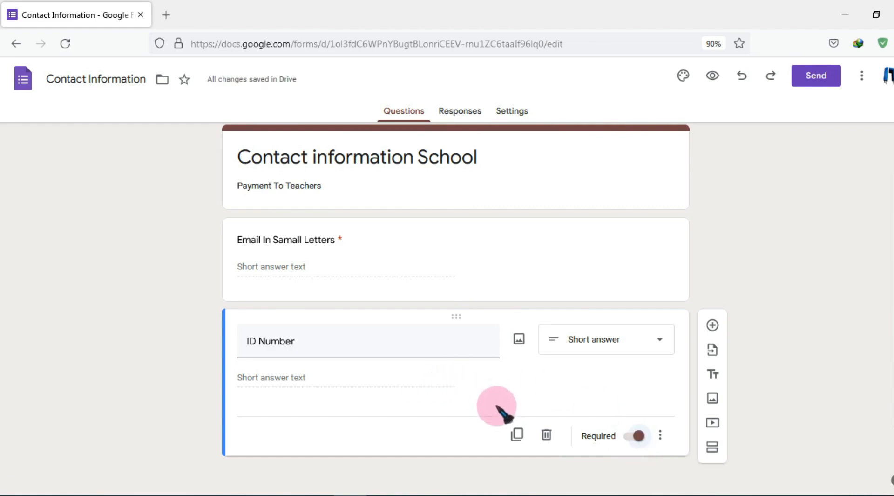
click(515, 435)
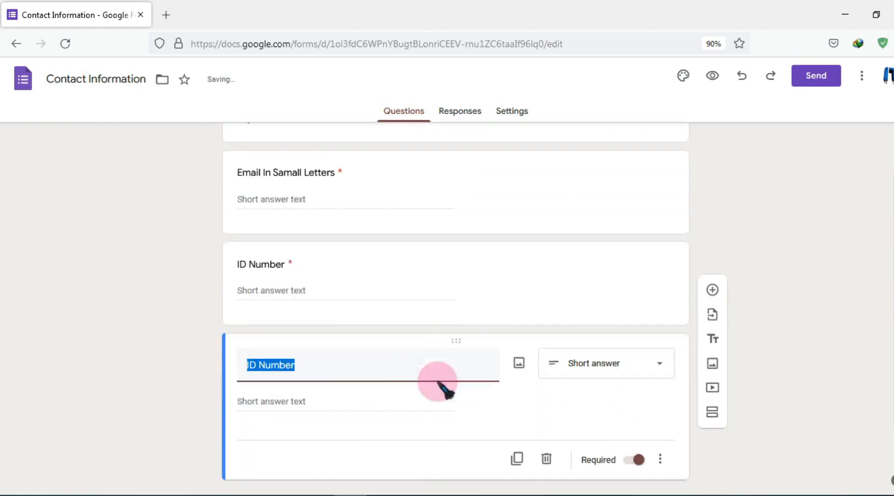
Copy the 'Full Name' label from the Excel field list for the form
mouse_move(384, 495)
click(383, 452)
click(169, 127)
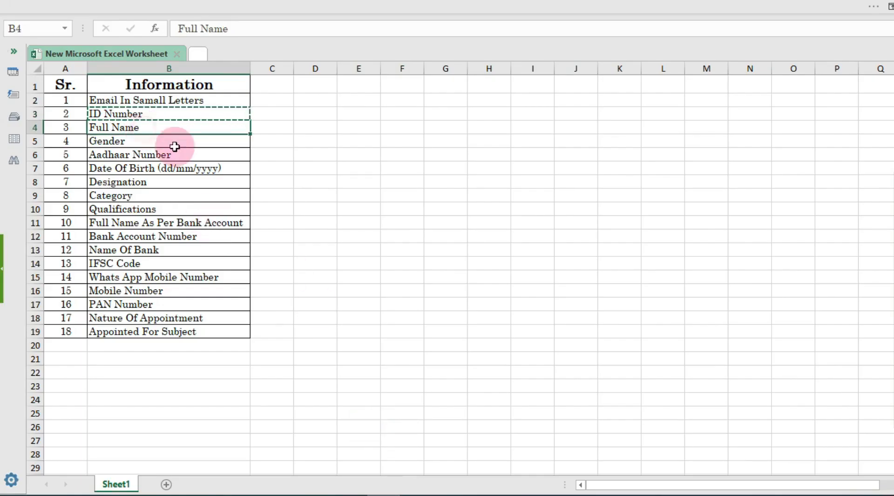
key(ctrl+c)
click(352, 494)
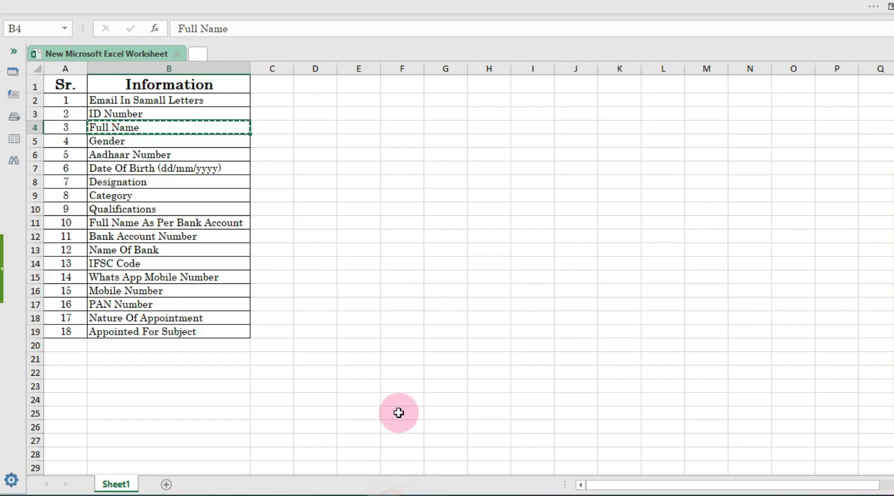
Copy 'Gender' from Excel and add it as a duplicated short answer question after Full Name
click(387, 493)
click(156, 140)
key(ctrl+c)
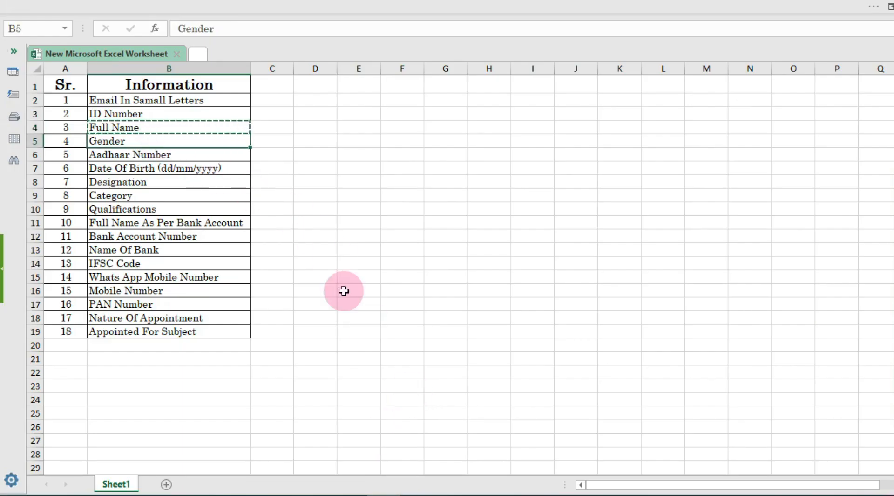
click(351, 492)
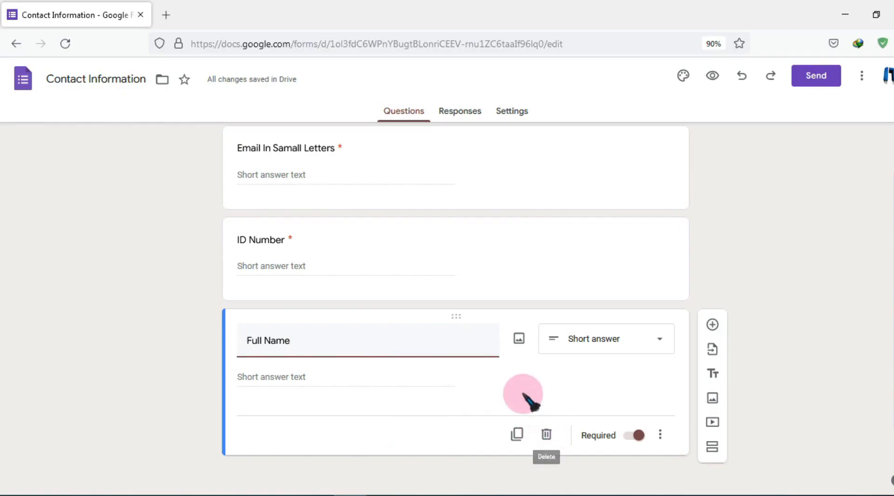
click(517, 434)
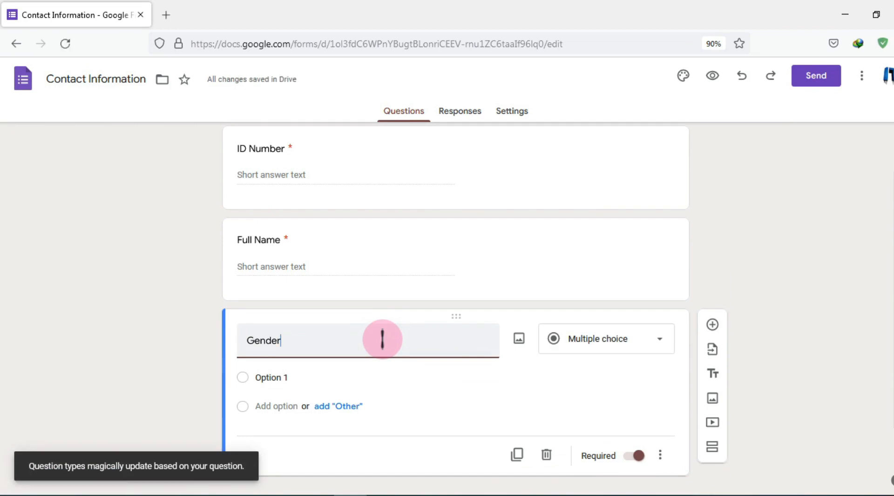
click(633, 341)
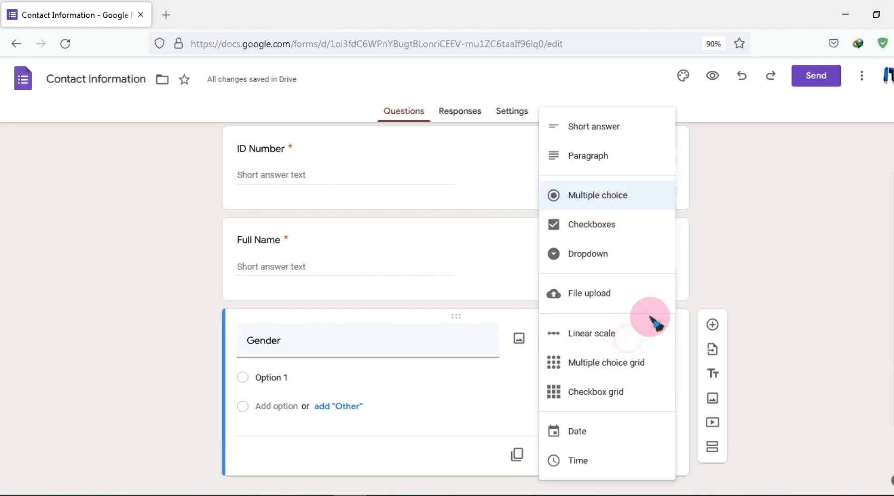
click(608, 125)
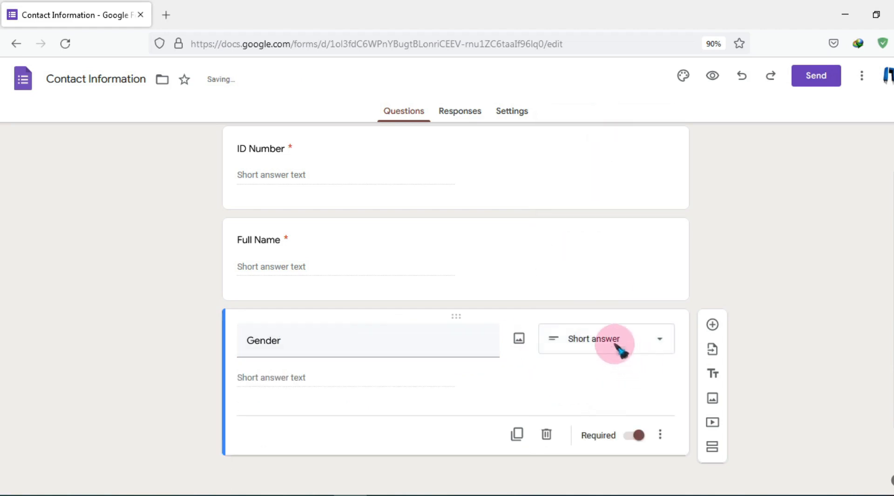
Make Gender multiple choice with the options MALE, Female and Transgender
click(615, 343)
click(588, 191)
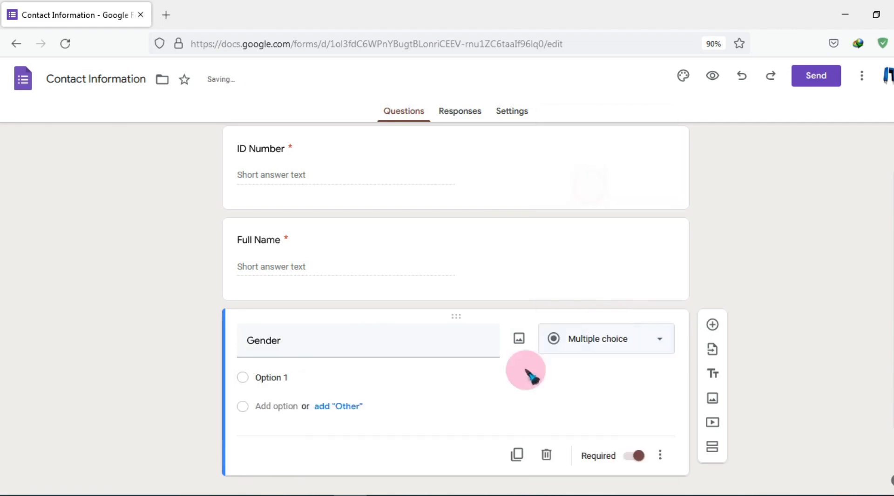
text(MALE)
click(300, 378)
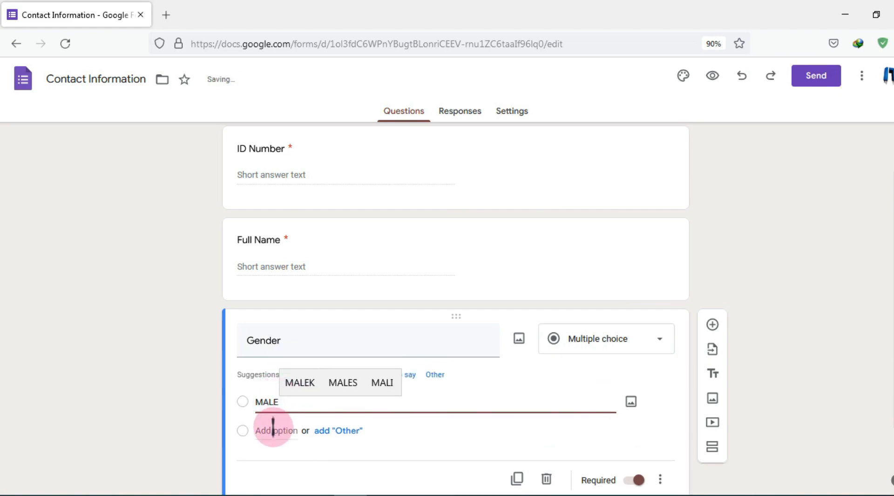
click(273, 430)
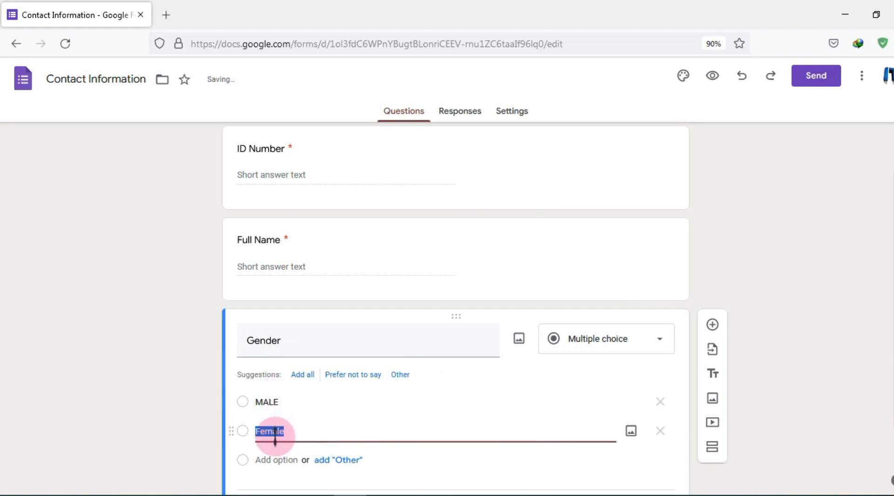
click(278, 459)
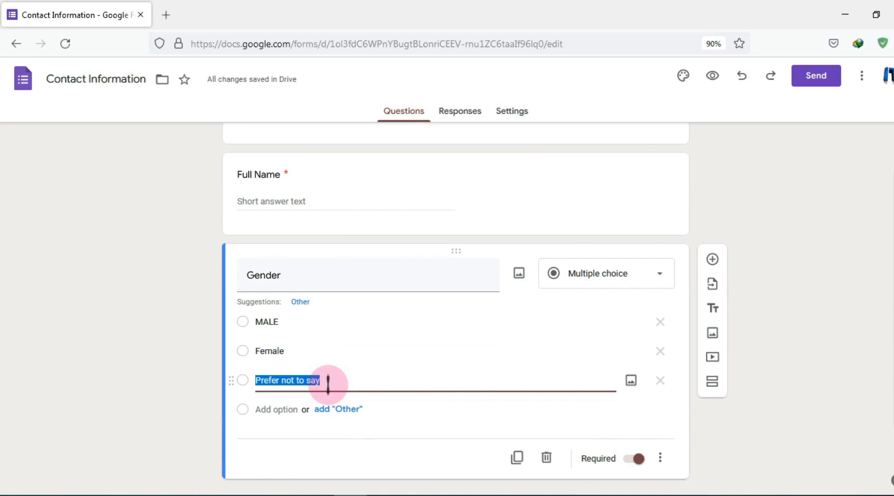
text(Tran)
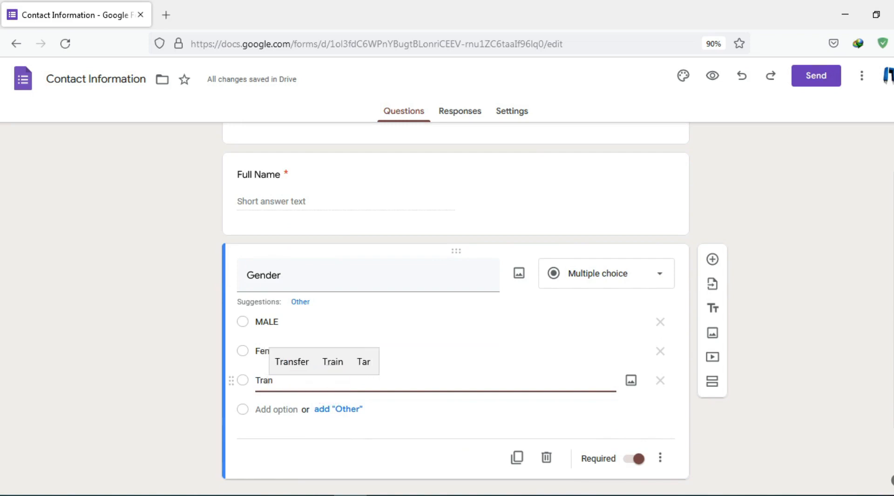
text(sg)
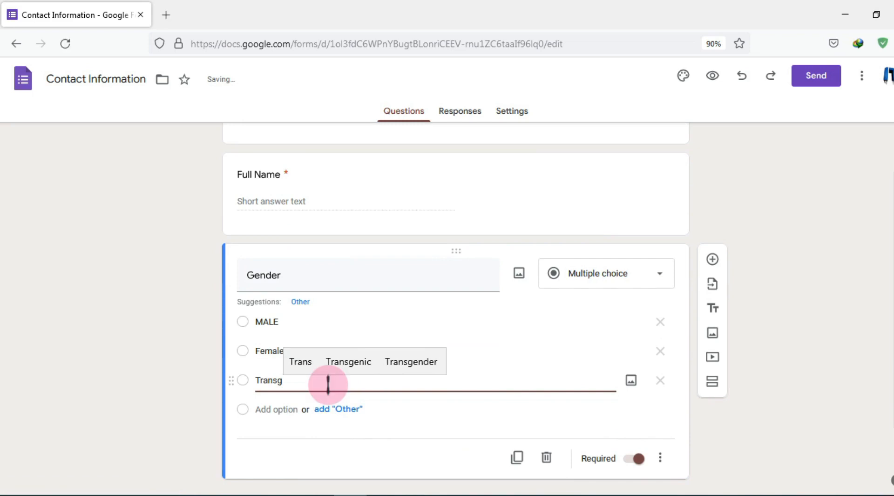
click(393, 362)
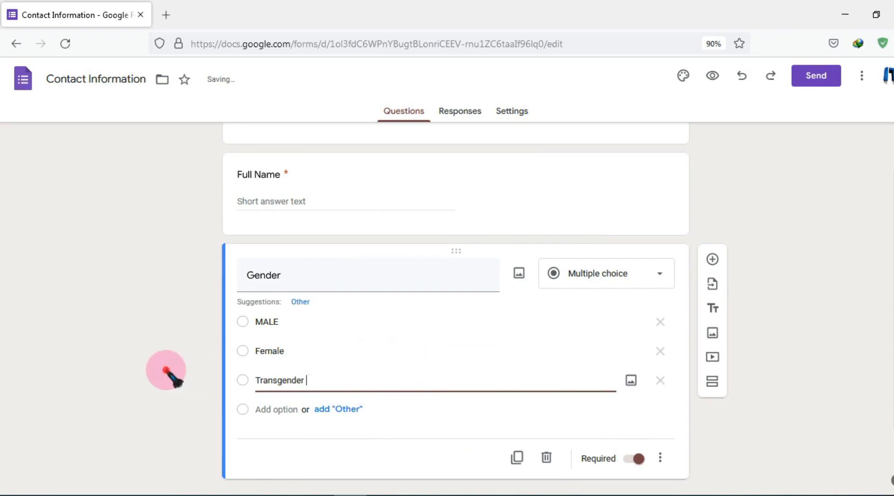
click(285, 313)
click(299, 279)
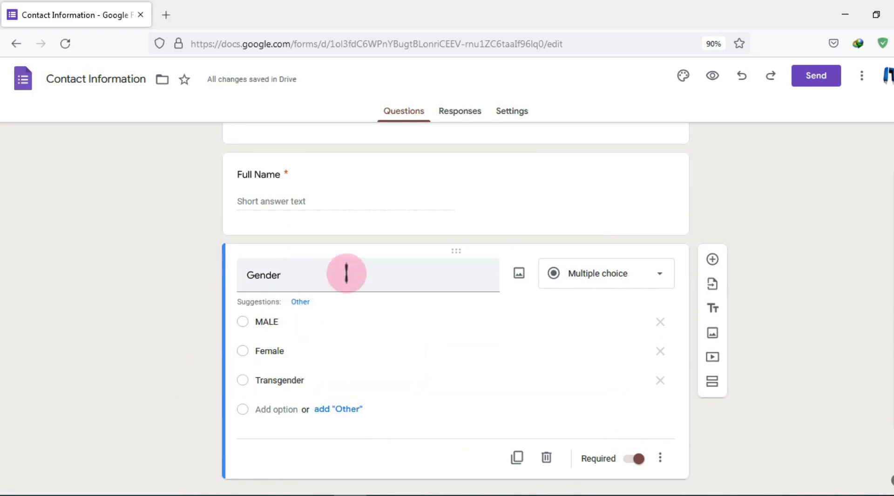
click(349, 323)
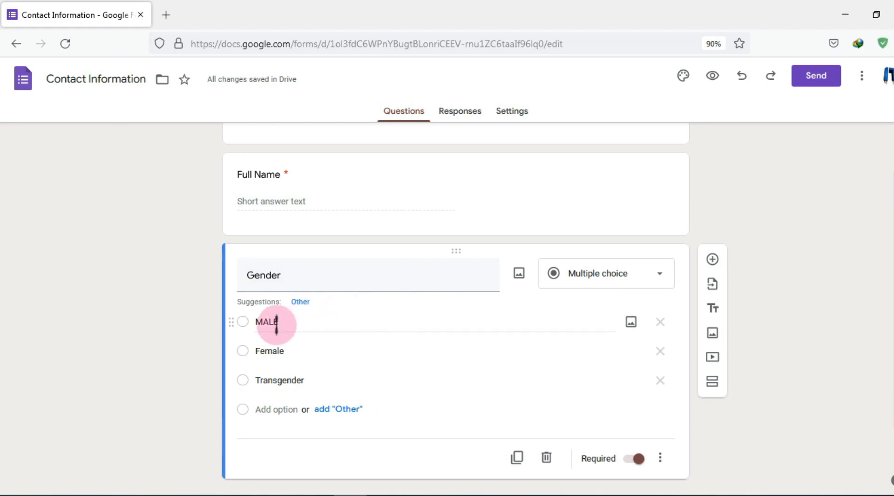
click(277, 350)
click(366, 375)
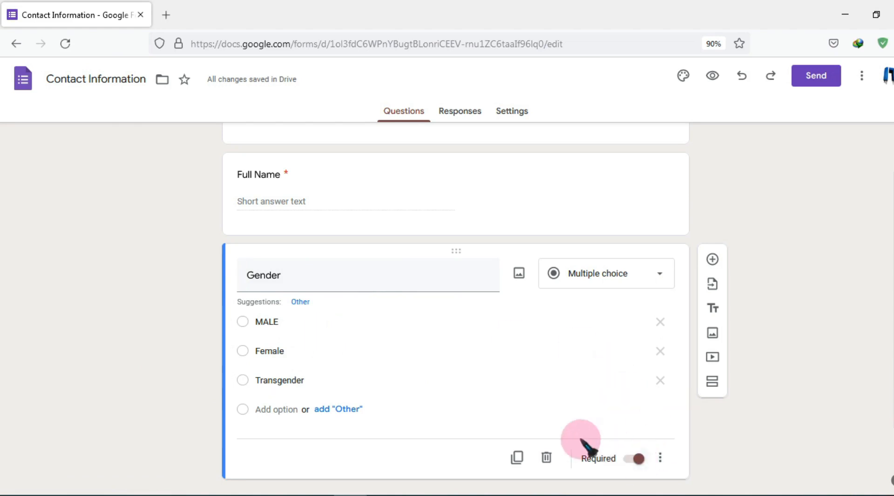
Copy the 'Aadhaar Number' label from cell B6 of the Excel field list
click(385, 495)
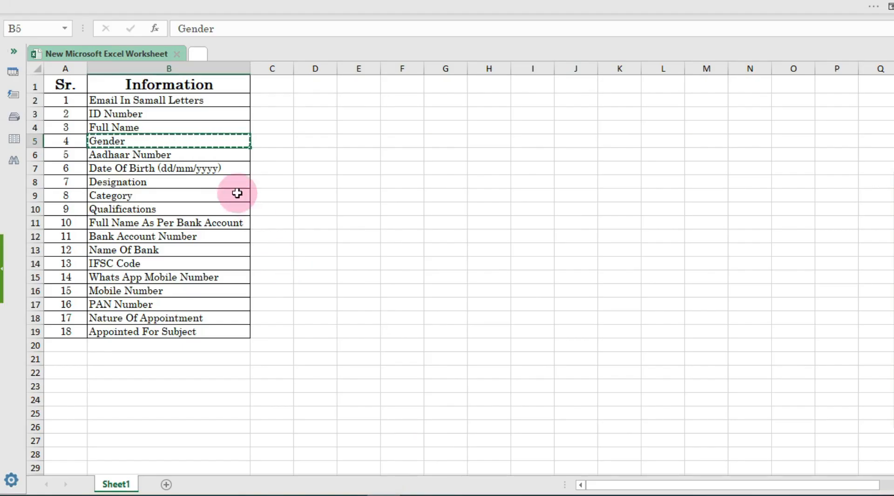
click(182, 158)
key(ctrl+c)
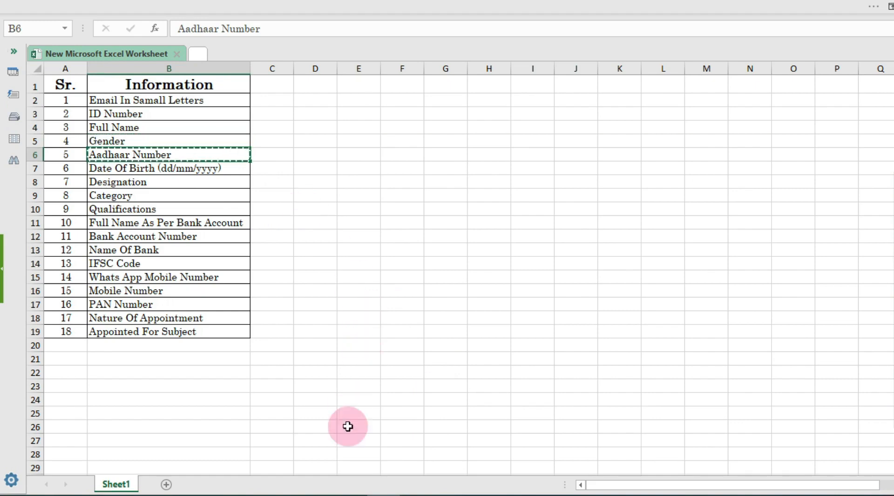
click(354, 484)
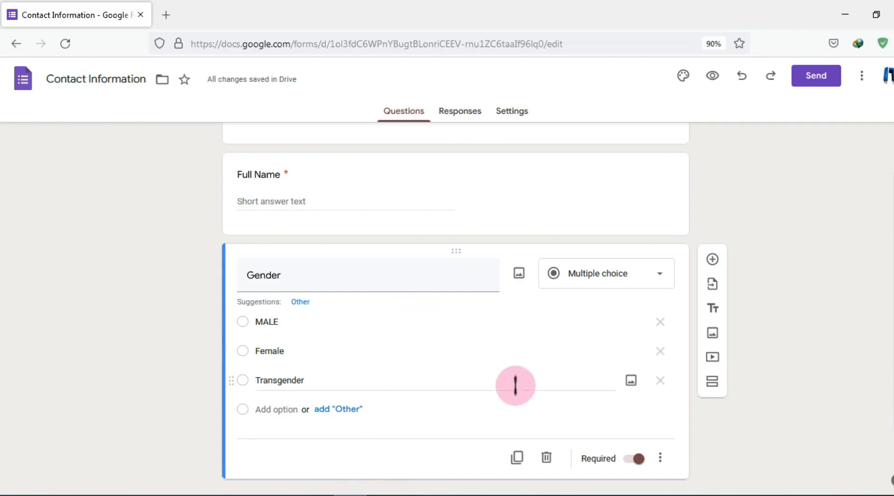
Duplicate Gender into an optional short answer 'Aadhaar Number' question, then duplicate it again
click(518, 457)
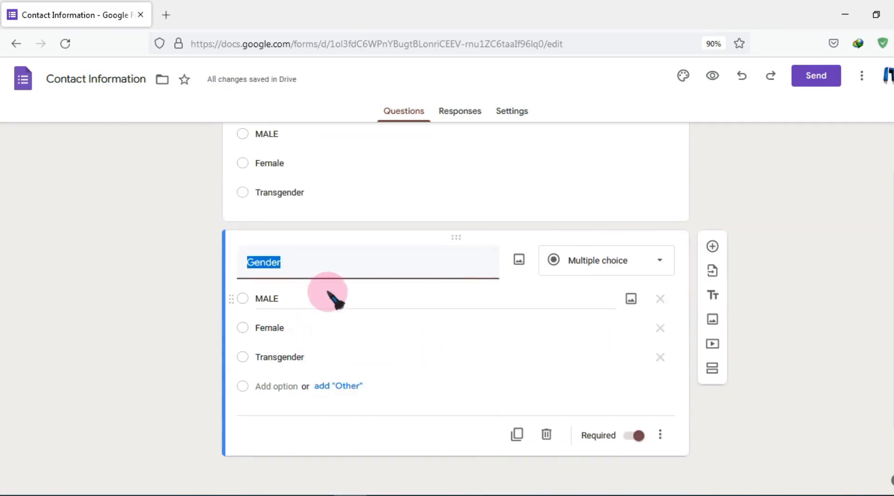
text(Aadhaar Number)
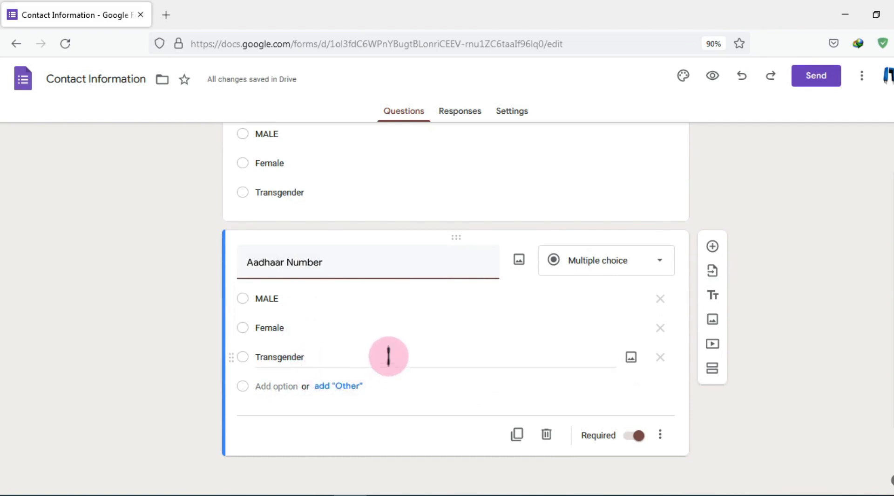
click(662, 357)
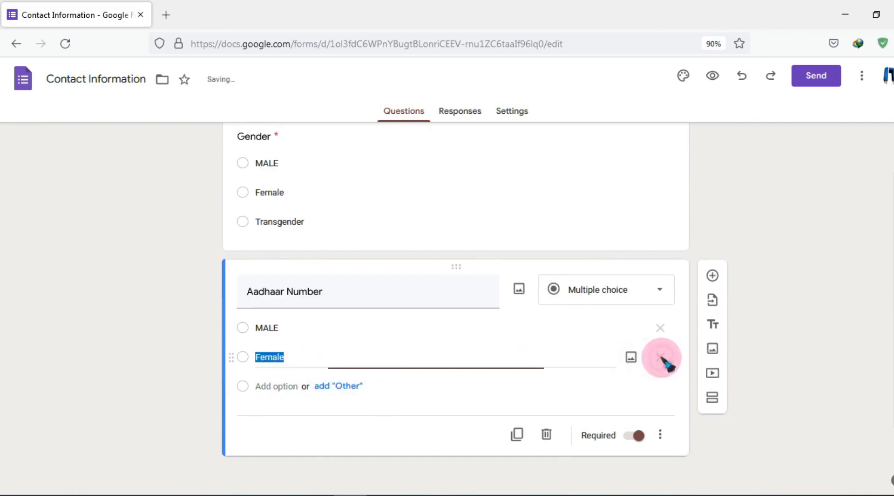
click(663, 358)
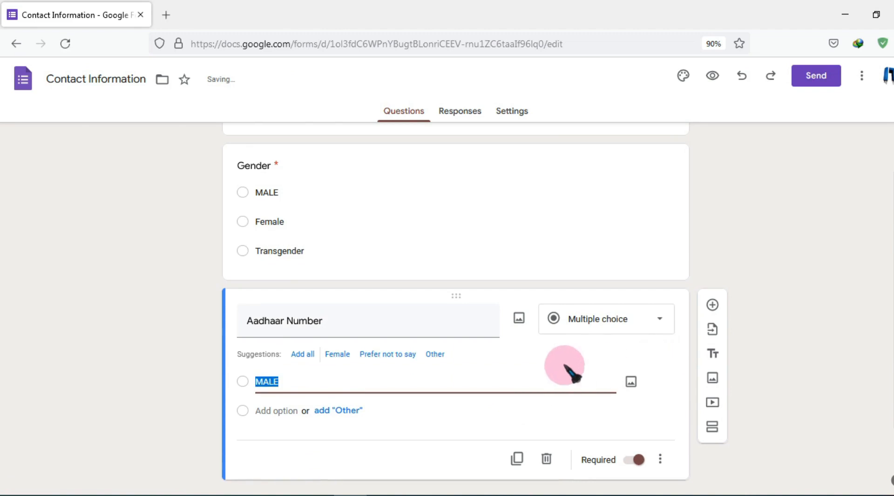
click(613, 326)
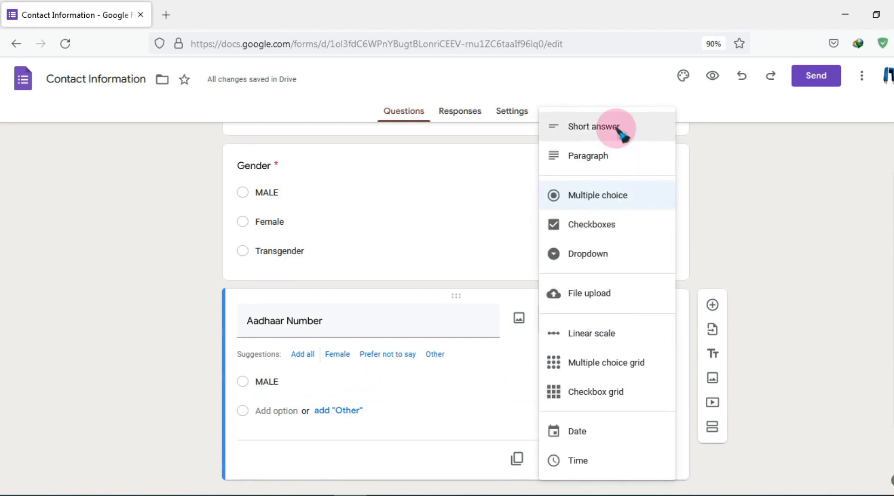
click(623, 132)
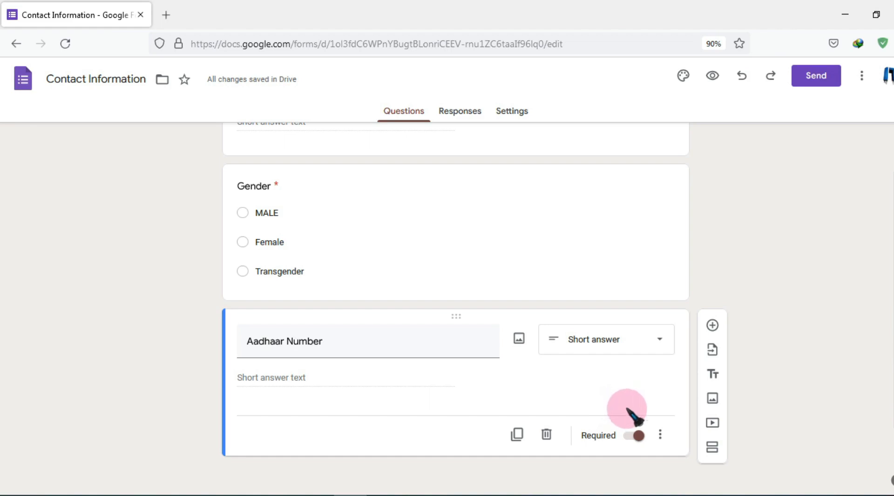
click(639, 436)
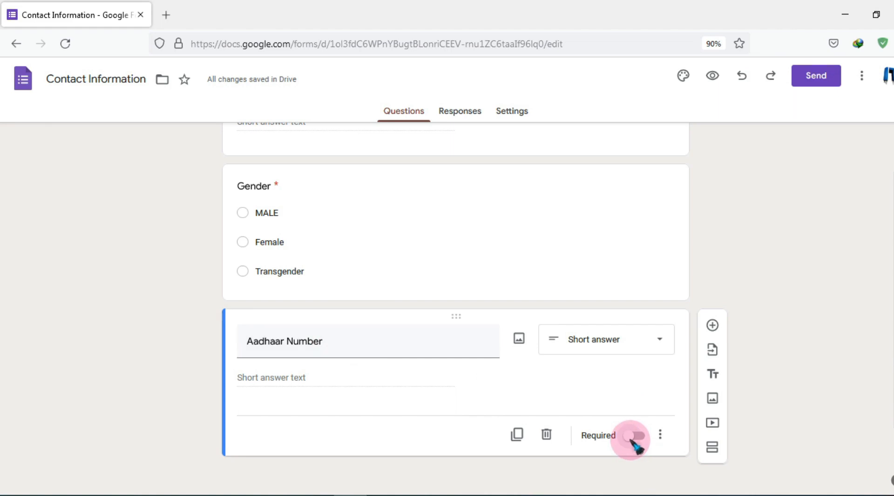
click(518, 434)
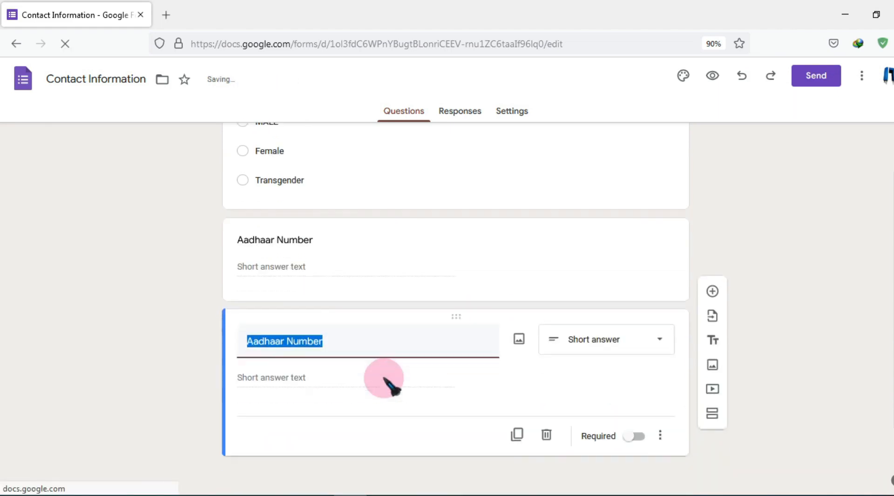
click(389, 494)
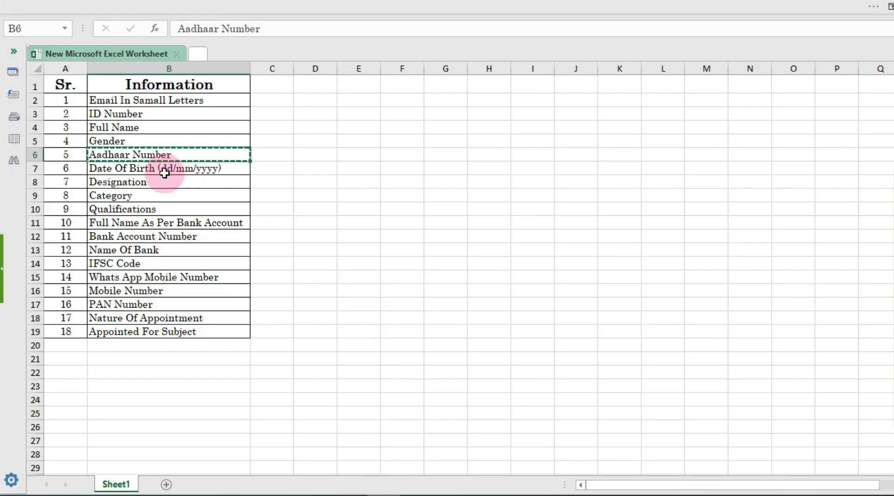
Turn the copy into a required Date question 'Date Of Birth (dd/mm/yyyy)' and duplicate it
click(163, 169)
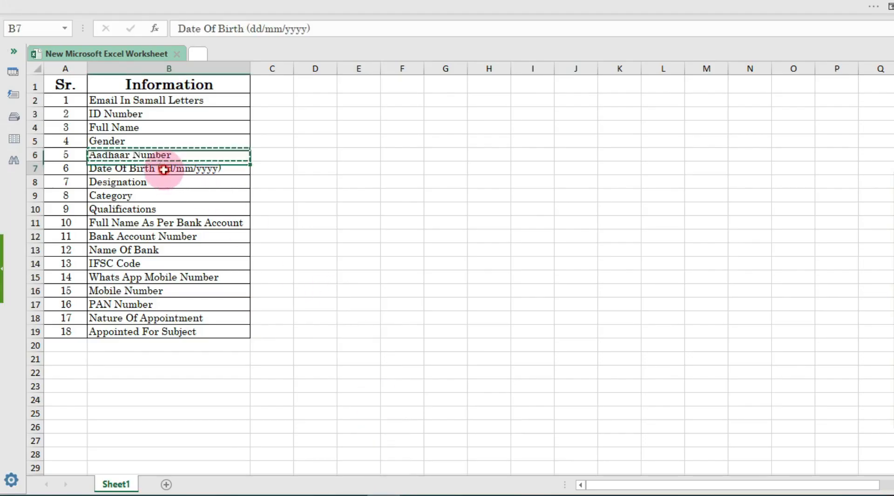
click(357, 489)
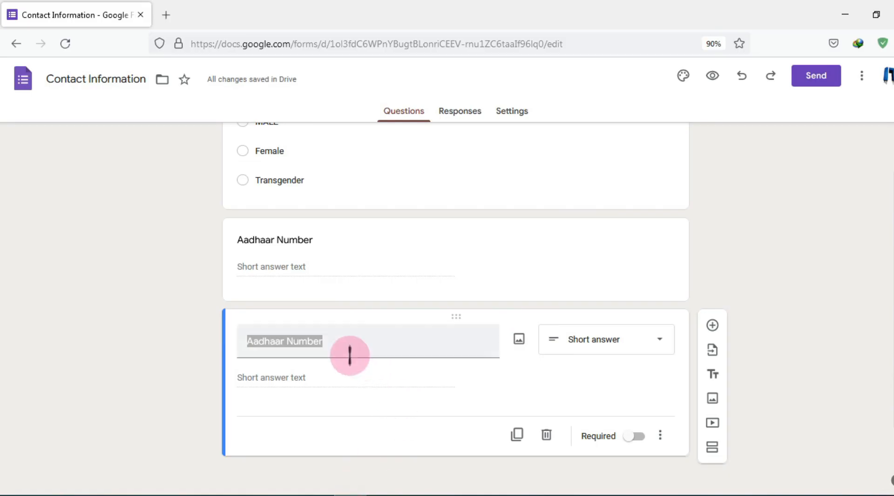
key(ctrl+v)
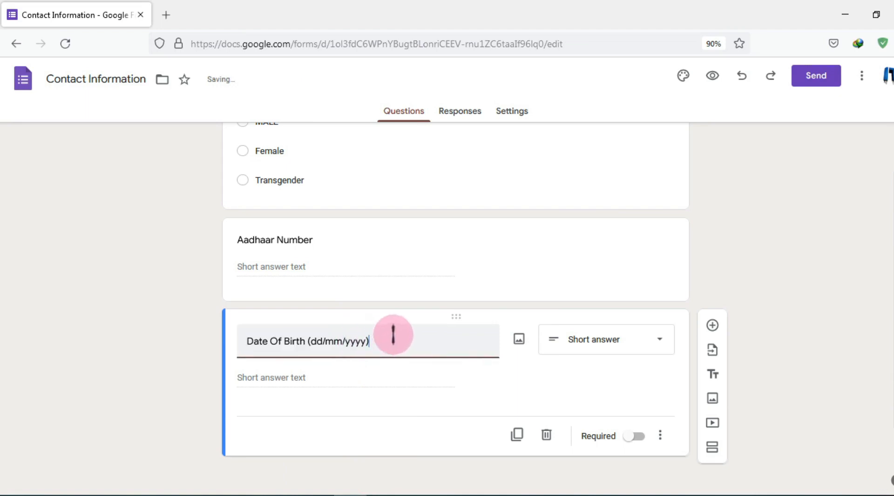
click(587, 349)
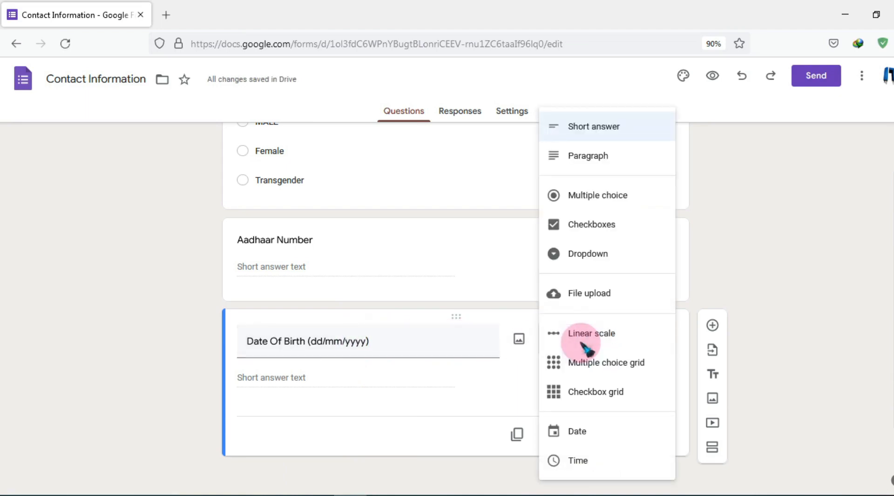
click(605, 438)
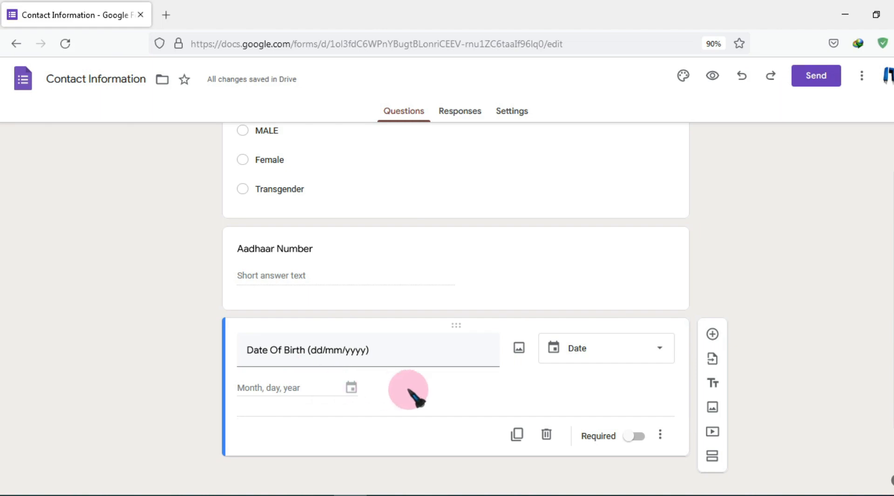
click(646, 436)
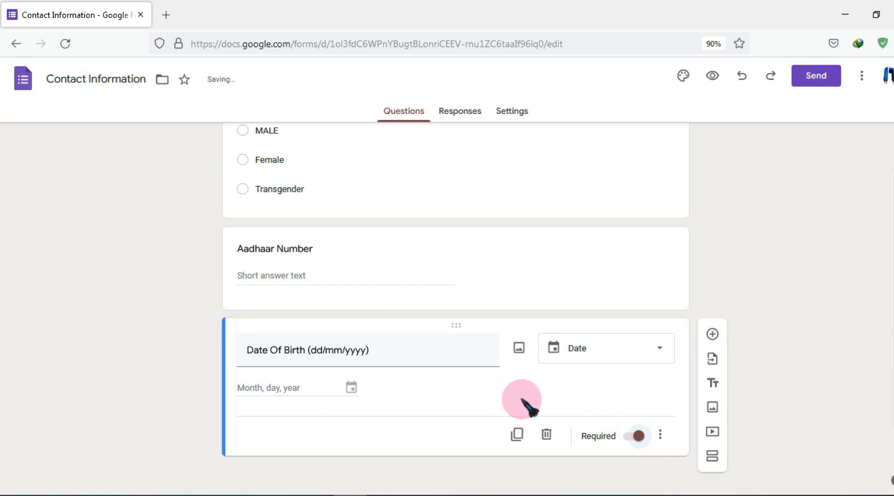
click(517, 434)
key(alt+Tab)
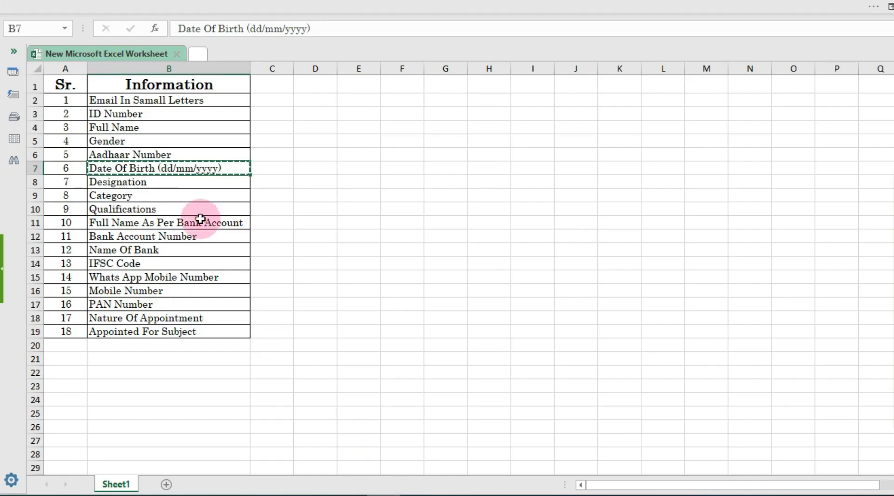
Paste 'Designation' from Excel cell B8 as the duplicated question's title
click(169, 182)
key(ctrl+c)
click(356, 494)
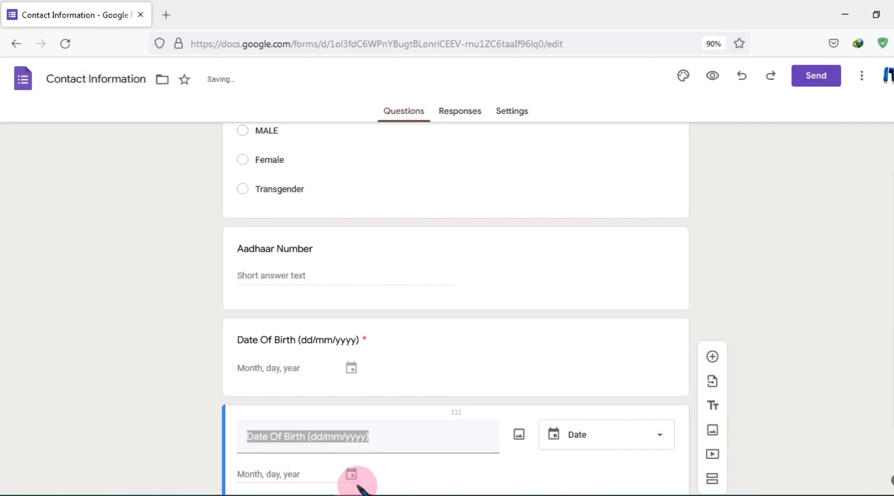
scroll(397, 402, down, 1)
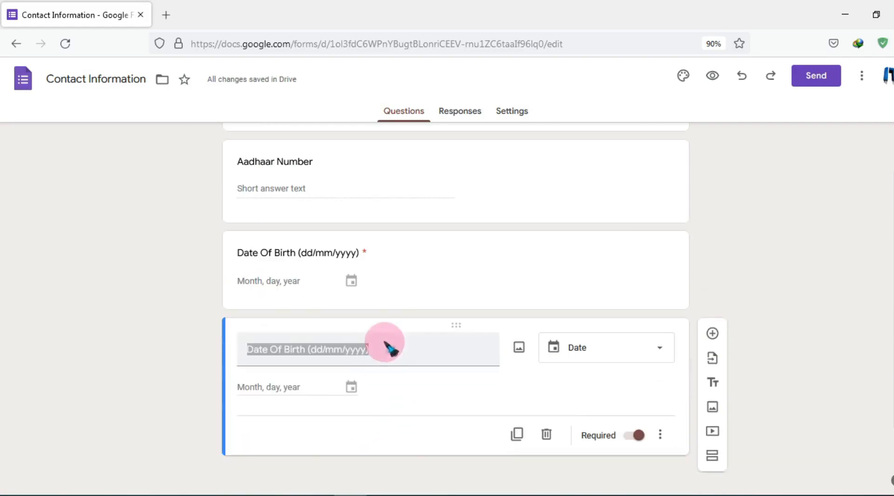
click(387, 356)
key(ctrl+v)
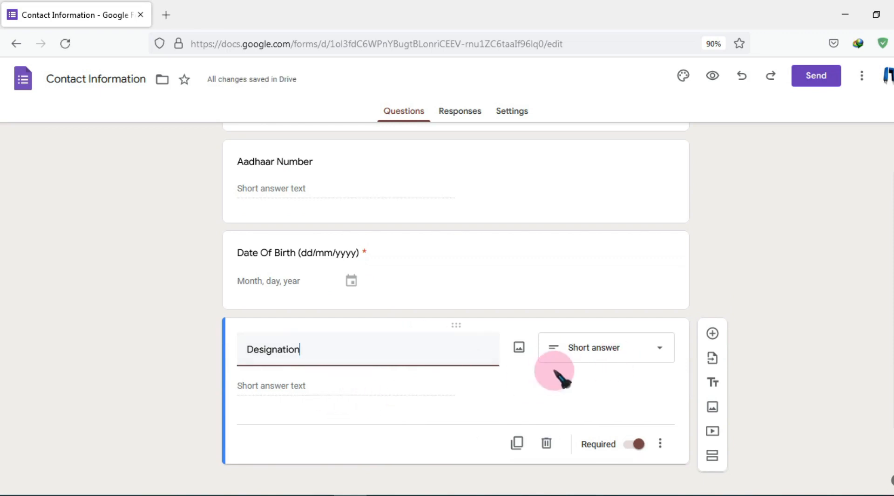
Make Designation multiple choice with the options PGT, TGT and VICE PRINCIPAL
click(584, 354)
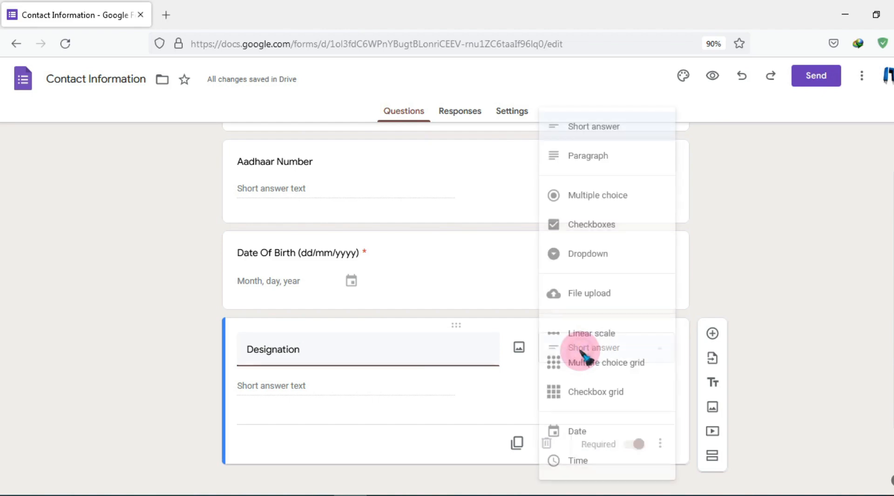
click(606, 195)
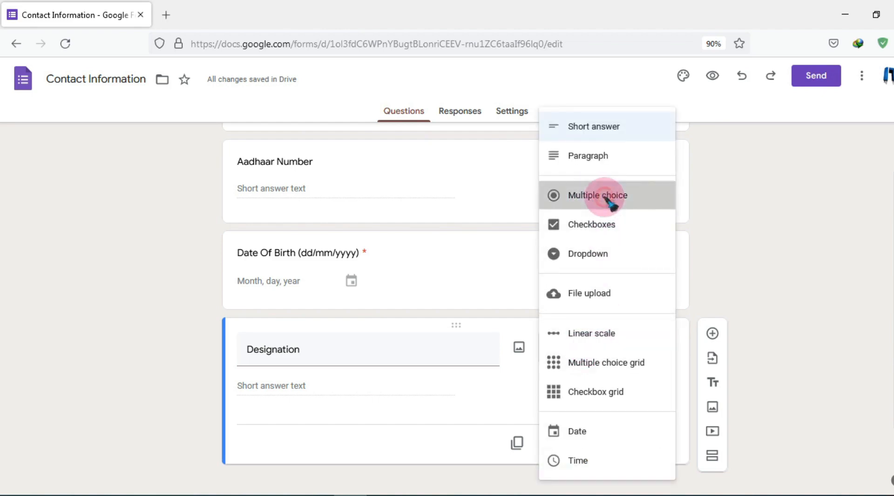
click(286, 385)
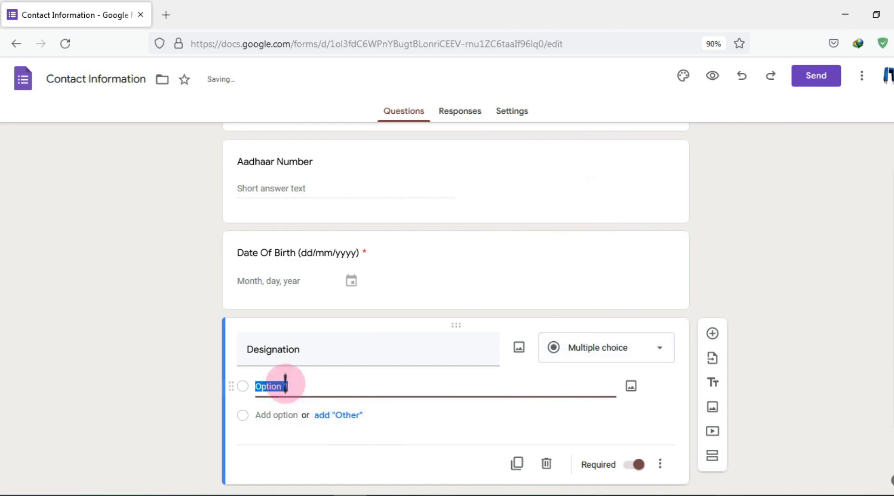
text(PGT)
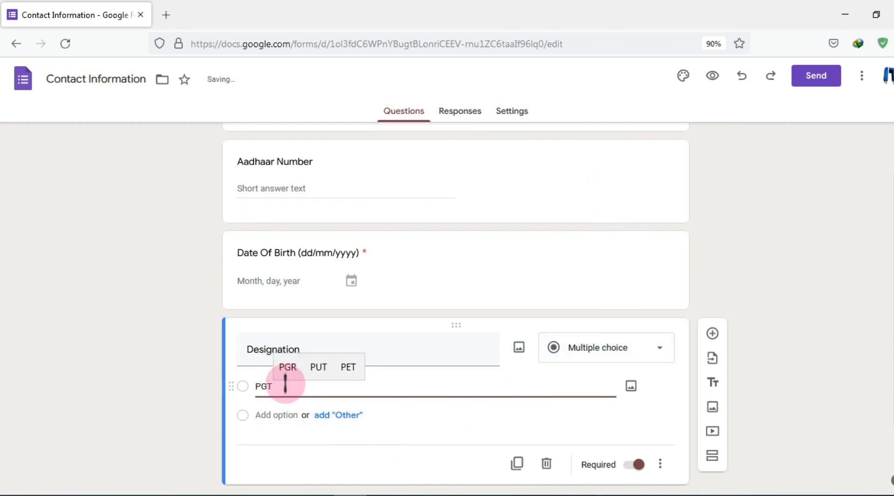
click(264, 414)
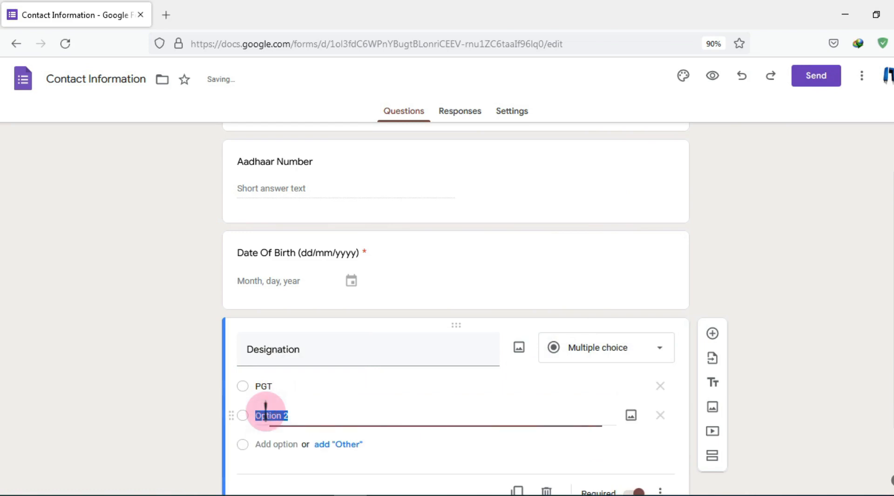
text(TGT)
scroll(287, 414, down, 1)
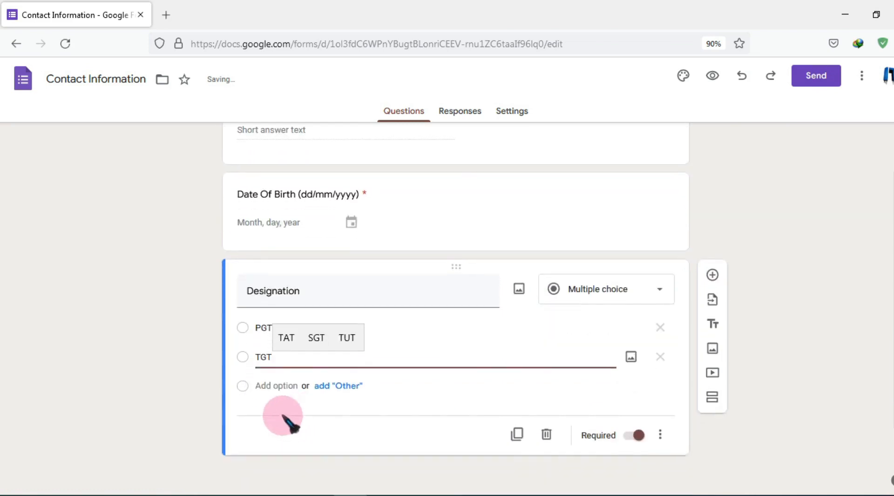
click(270, 385)
text(VI)
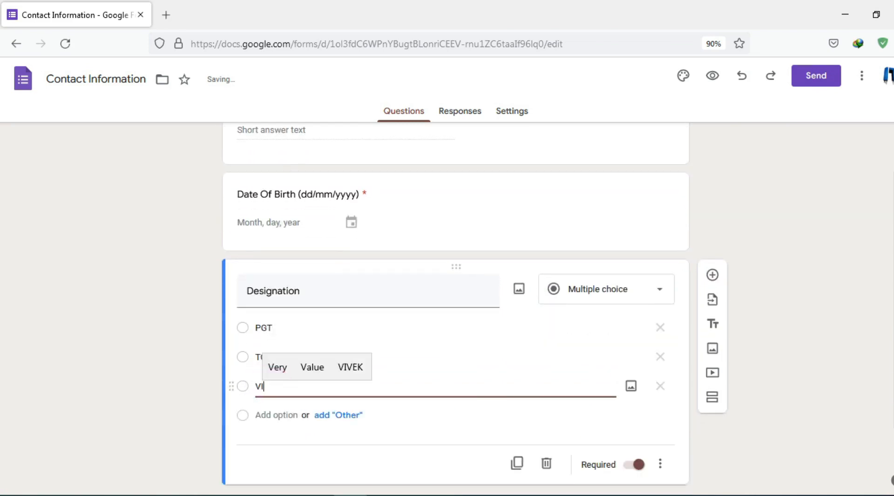
text(CE PRINCI)
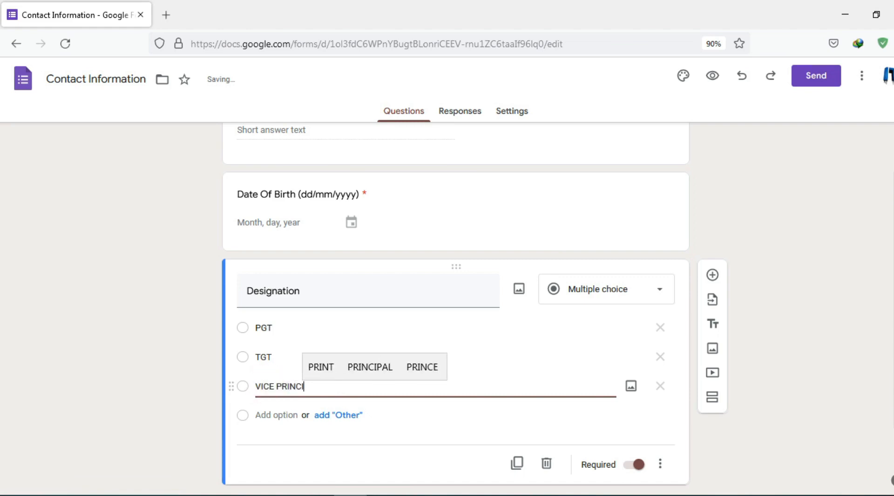
click(270, 386)
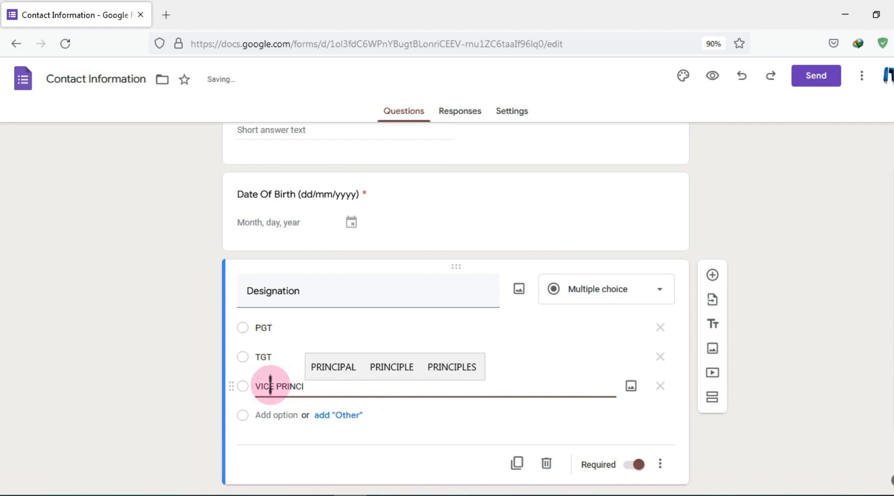
click(324, 371)
Add the options PRINCIPAL, CLERK and UDC, and remove the empty seventh option
click(275, 414)
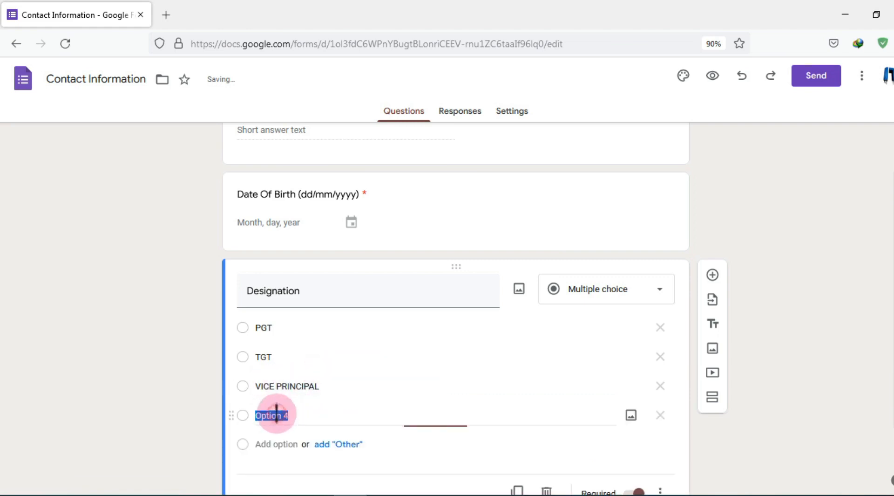
text(PRINC)
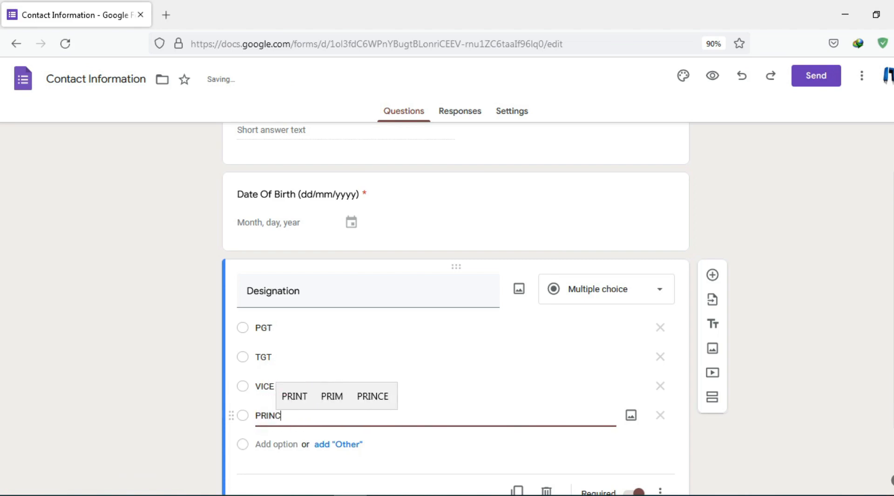
text(I)
click(361, 396)
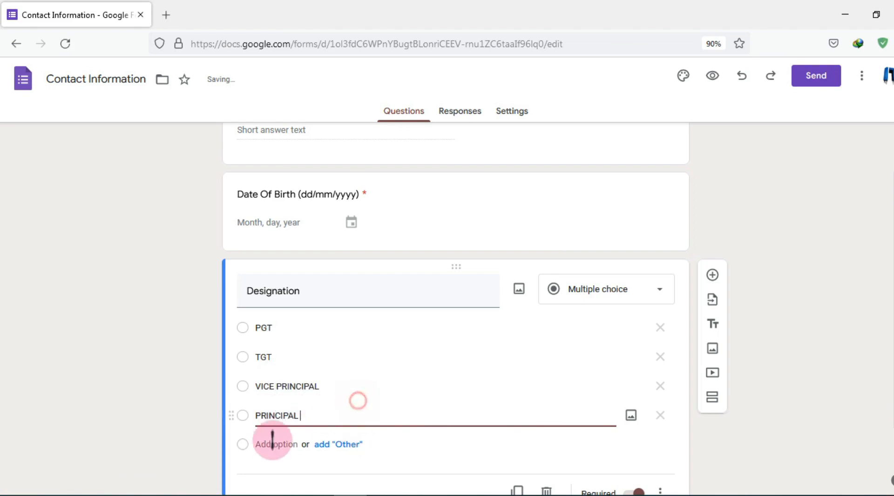
click(273, 444)
text(CLER)
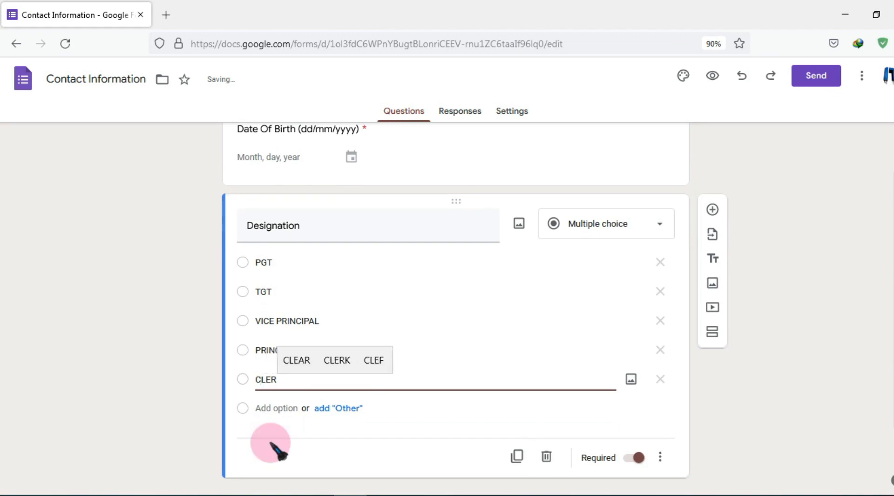
click(336, 360)
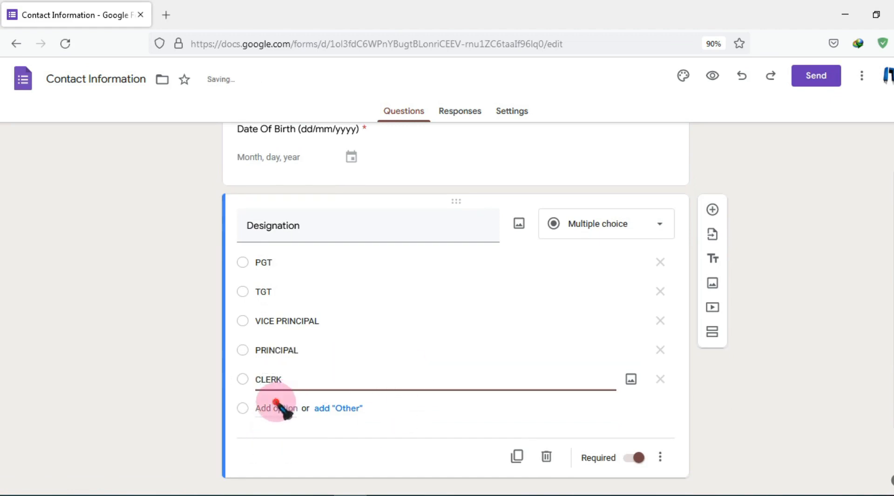
click(271, 407)
text(UDC)
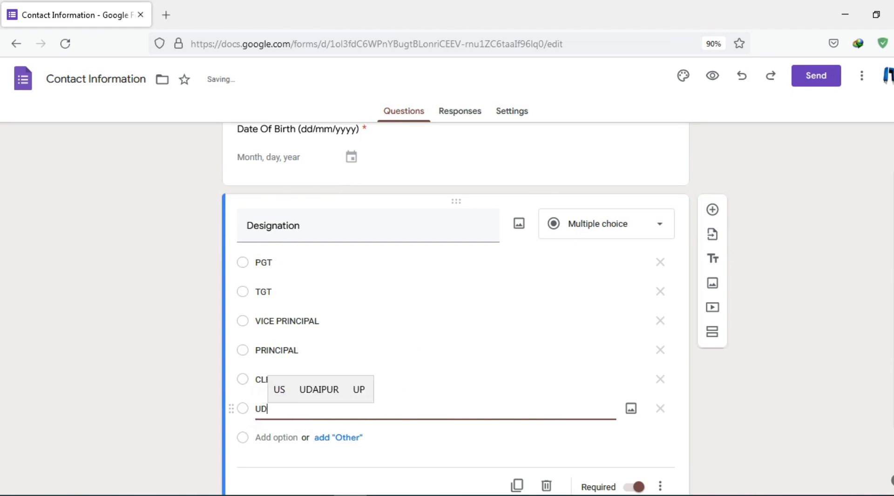
click(268, 437)
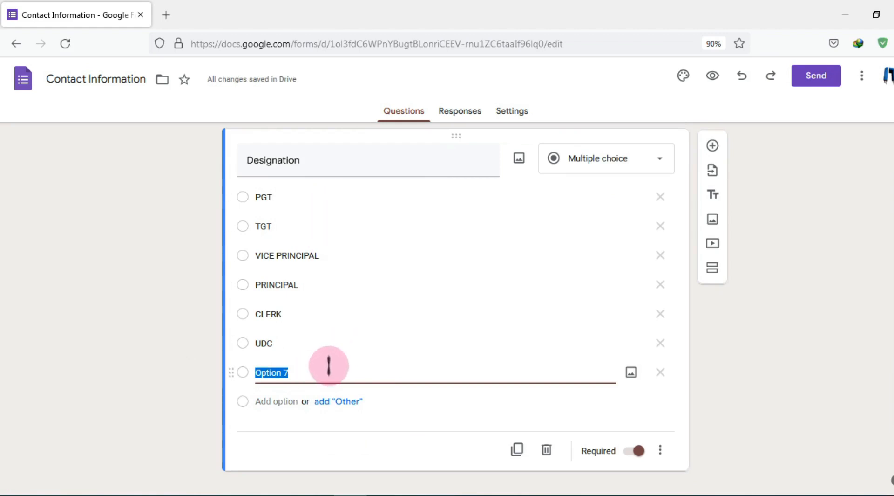
click(467, 374)
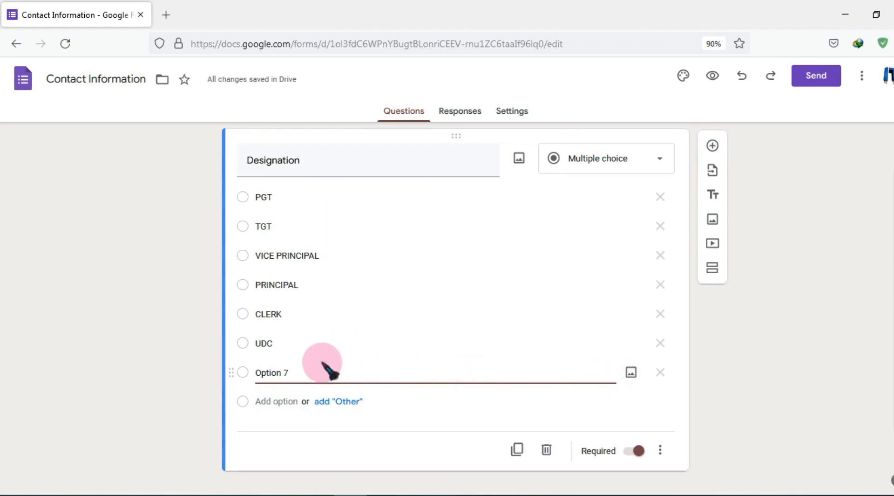
click(661, 373)
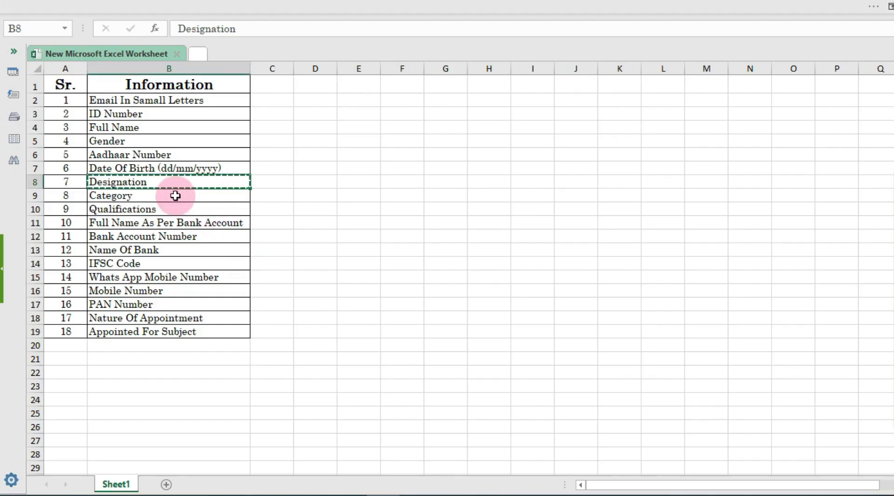
Copy 'Category' from Excel B9, duplicate Designation, and delete the copy's extra options
click(163, 195)
key(ctrl+c)
click(352, 495)
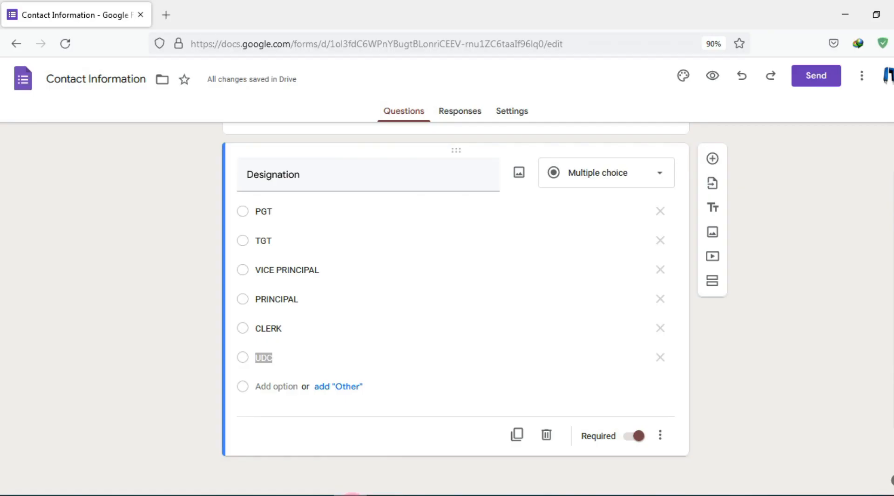
click(518, 435)
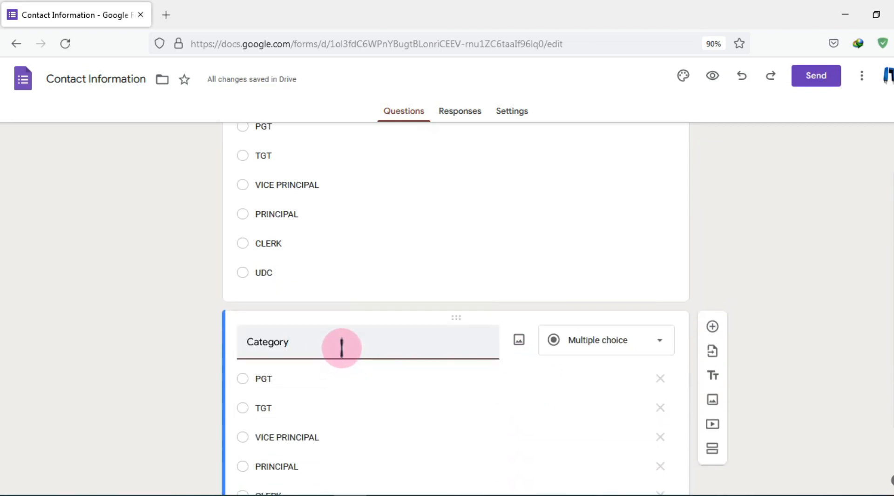
scroll(342, 342, down, 1)
scroll(674, 430, down, 2)
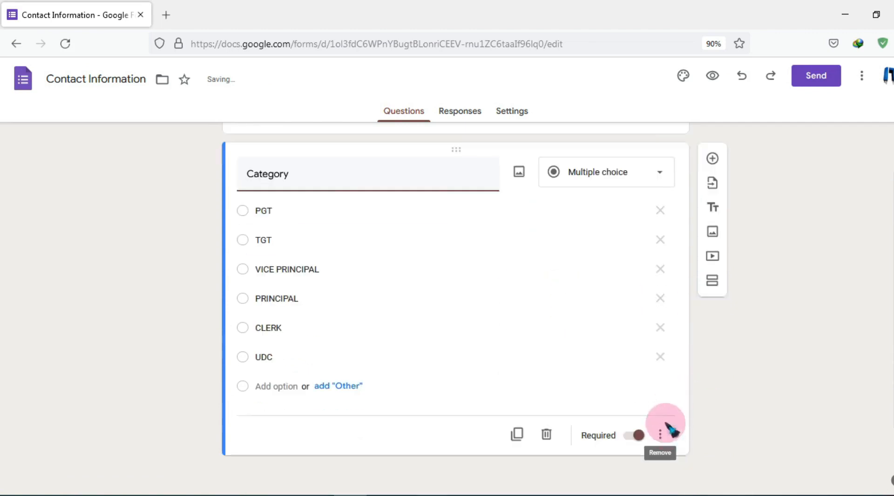
click(661, 357)
click(661, 331)
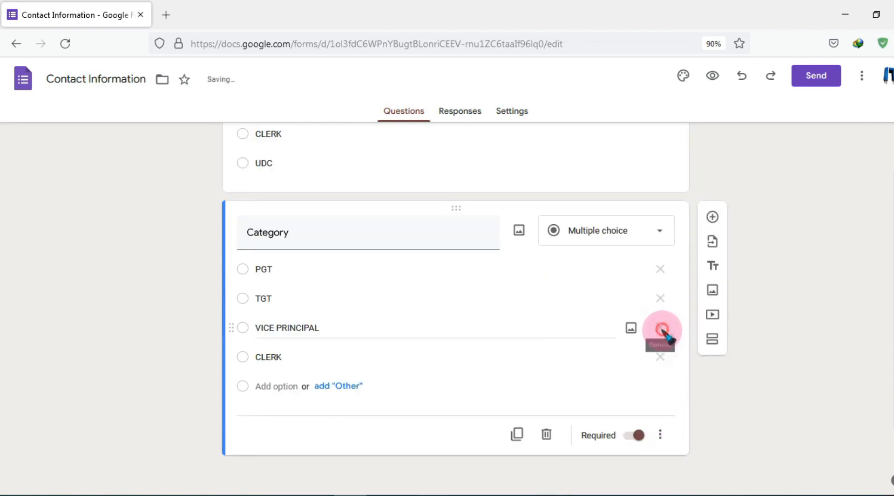
click(661, 329)
click(662, 357)
click(662, 357)
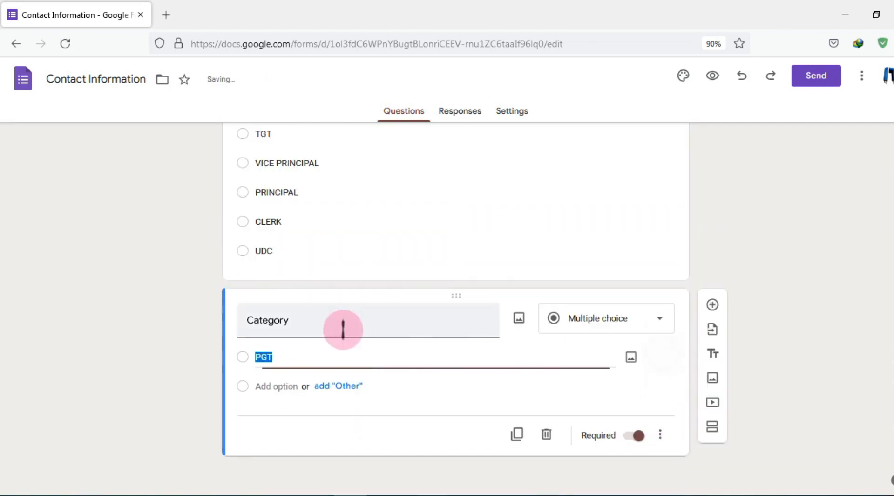
Give Category the options GENERAL, OBC, SC and ST and set it required
text(GEN)
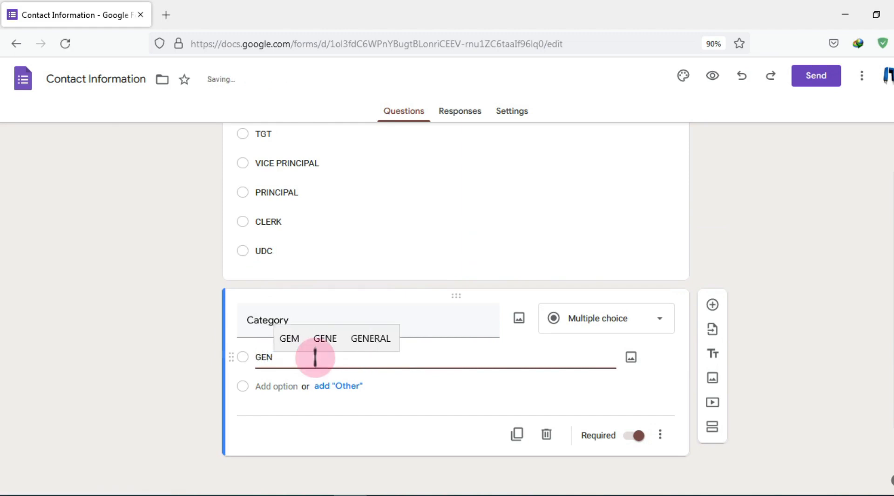
click(372, 339)
click(261, 386)
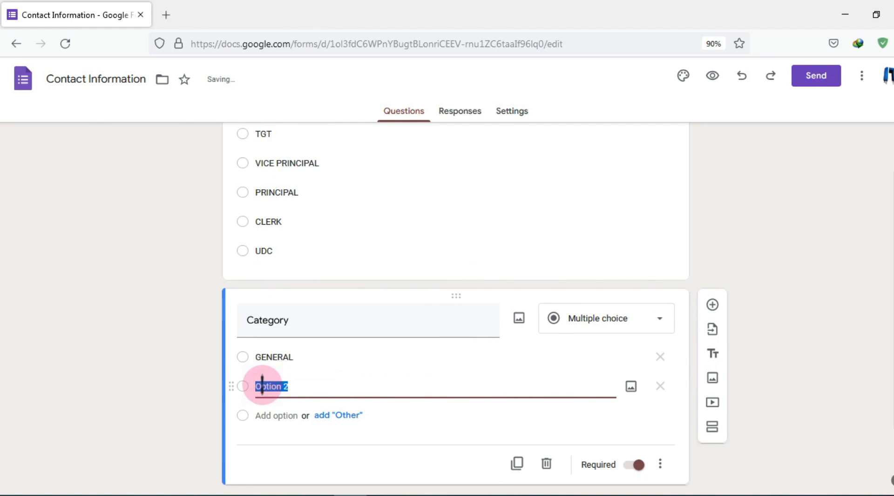
text(OBC)
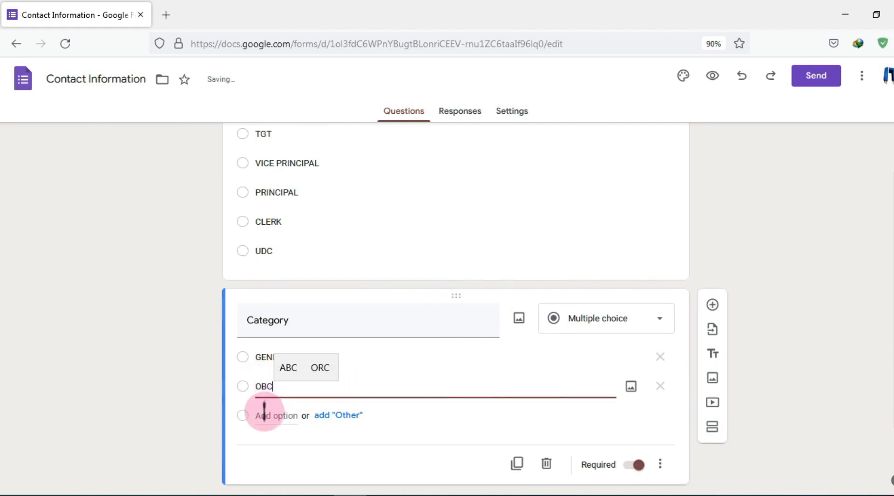
click(264, 415)
text(SC)
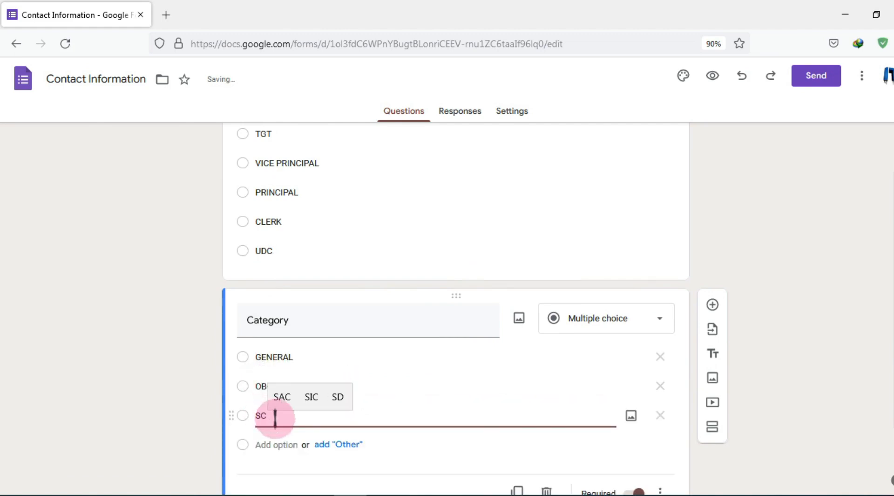
click(265, 443)
text(ST)
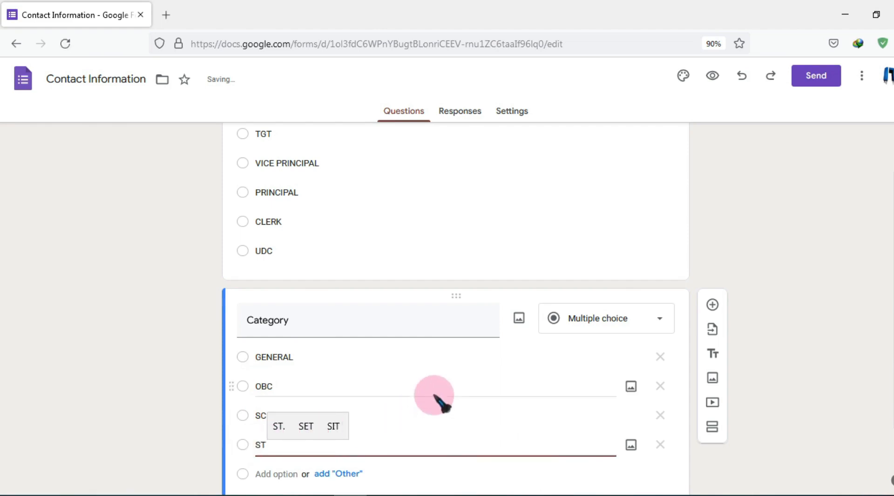
scroll(466, 344, down, 2)
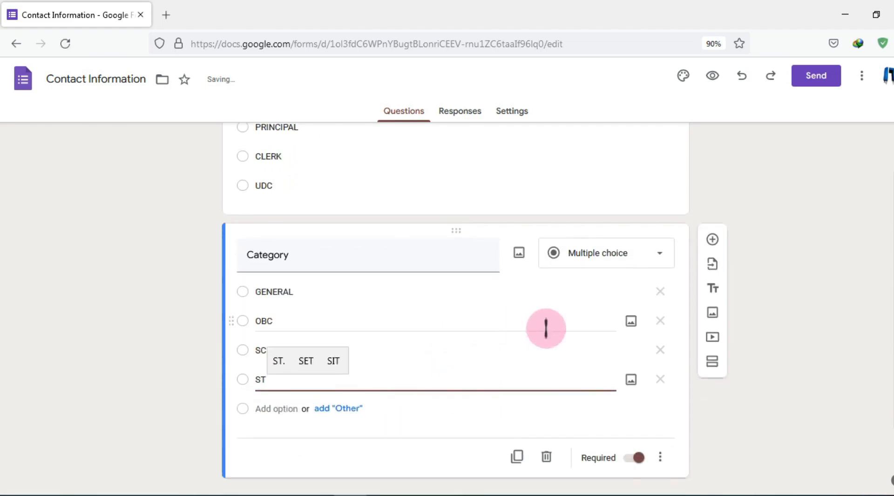
click(638, 460)
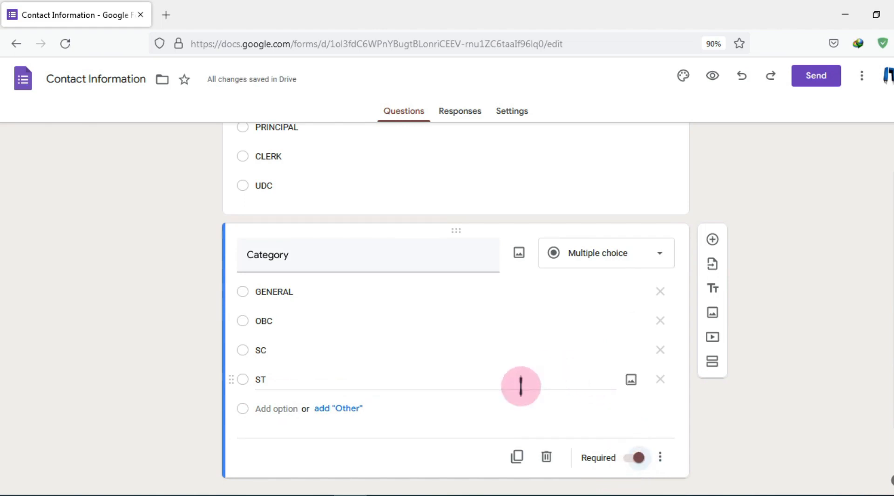
click(397, 495)
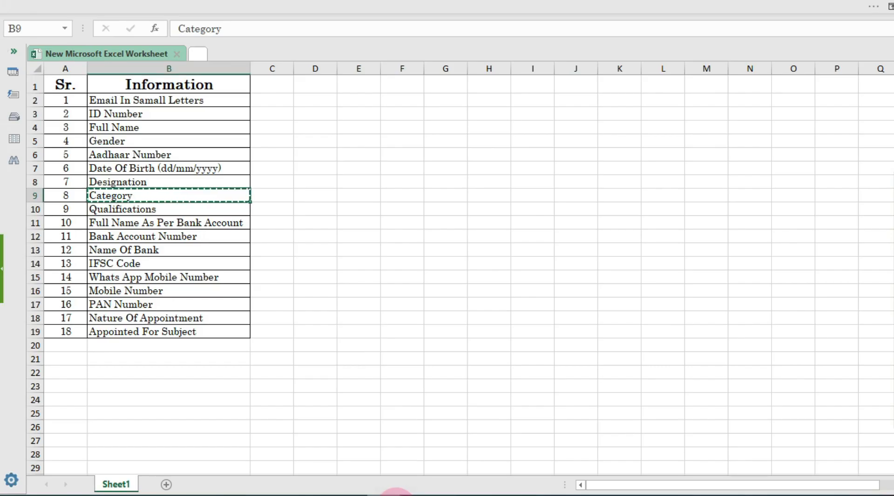
Add a required short-answer 'Qualifications' question by duplicating the Category question
click(165, 208)
key(ctrl+c)
click(350, 493)
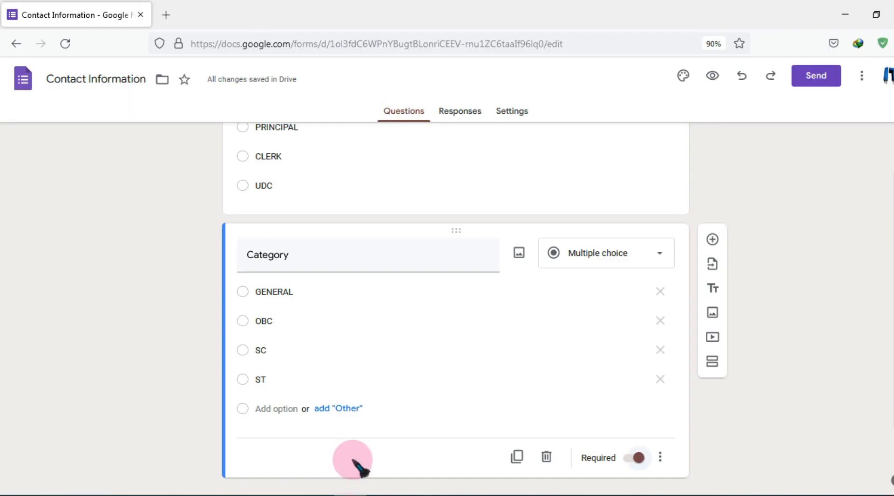
click(517, 455)
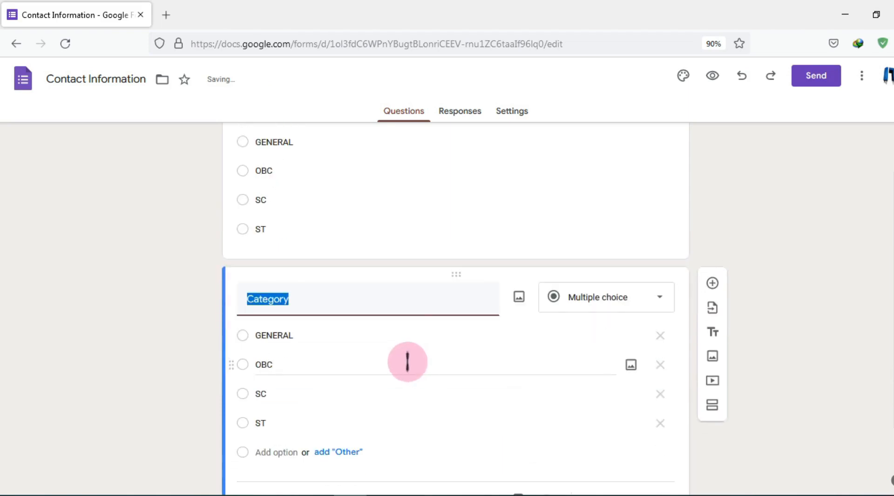
click(611, 299)
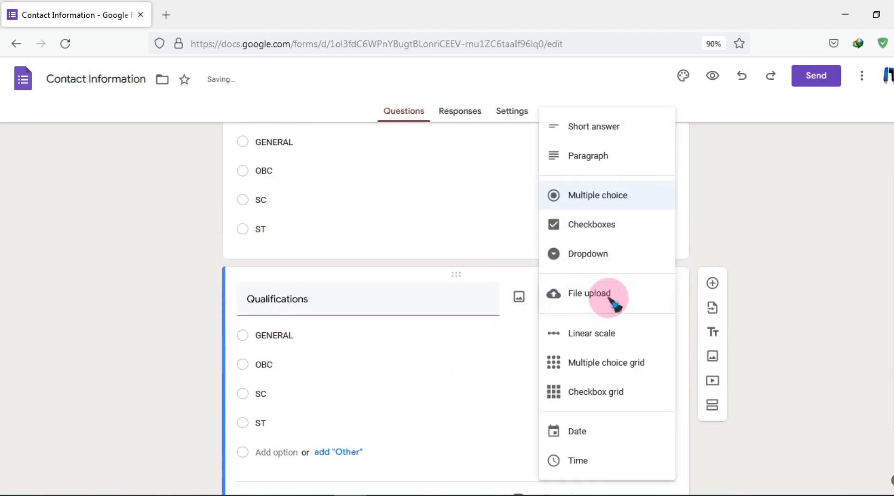
click(623, 130)
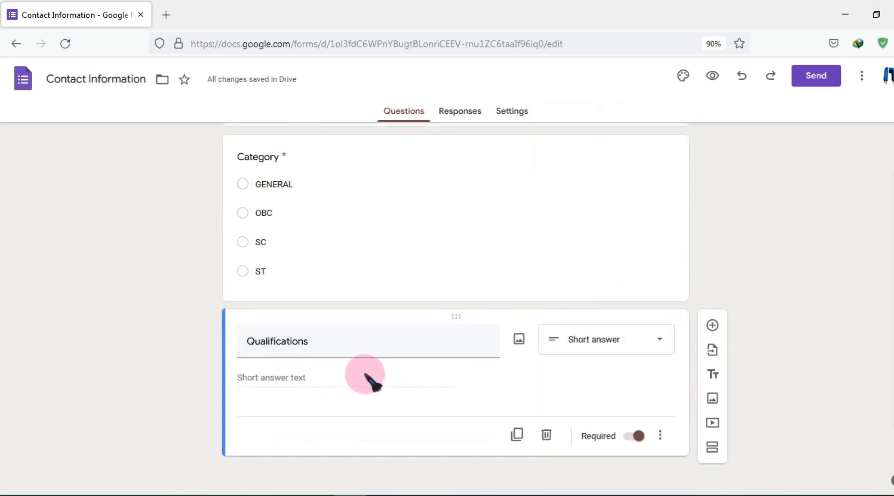
Duplicate the Qualifications question and select 'Full Name As Per Bank Account' in the Excel list
click(517, 435)
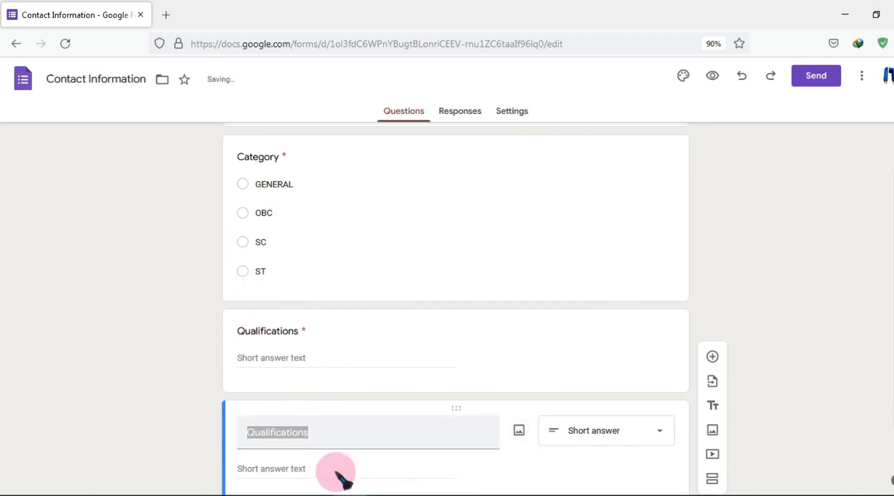
mouse_move(337, 484)
click(354, 448)
click(166, 224)
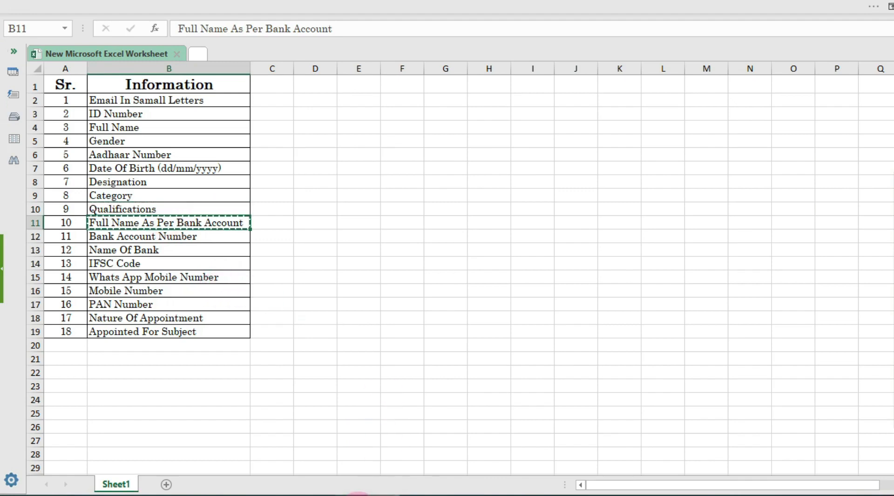
Retitle the copied question 'Full Name As Per Bank Account' and make another copy of it
click(368, 493)
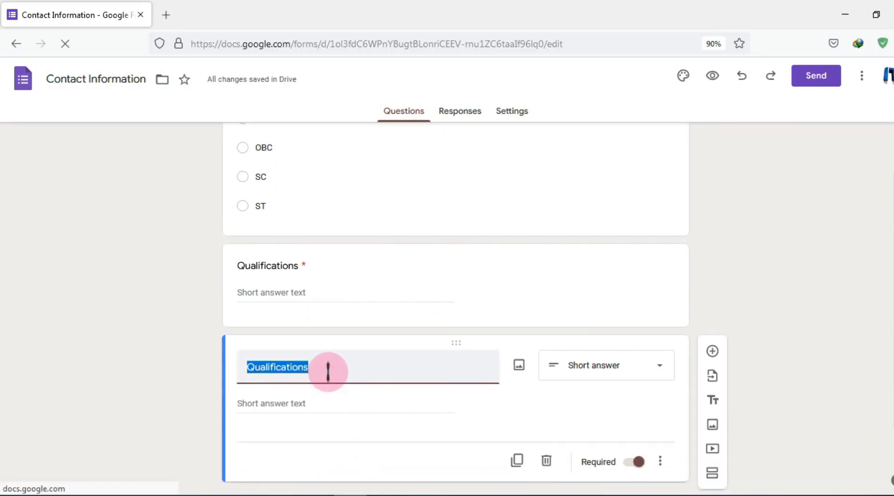
key(ctrl+v)
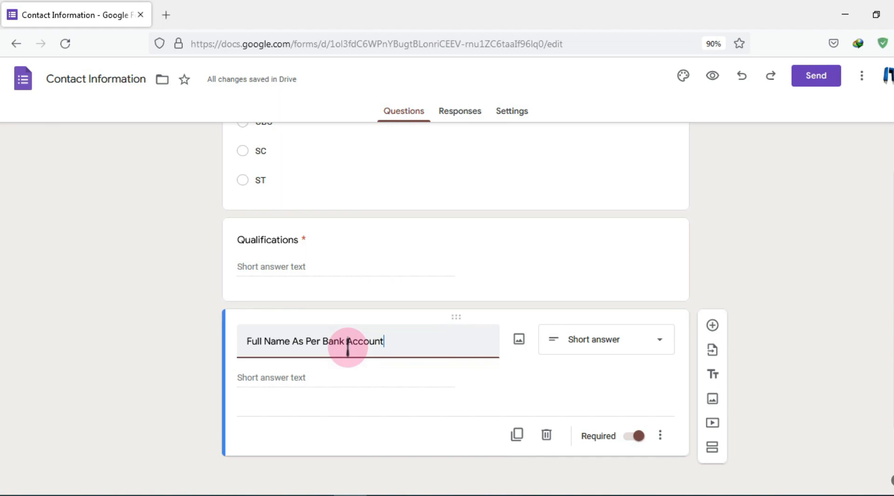
scroll(339, 326, up, 15)
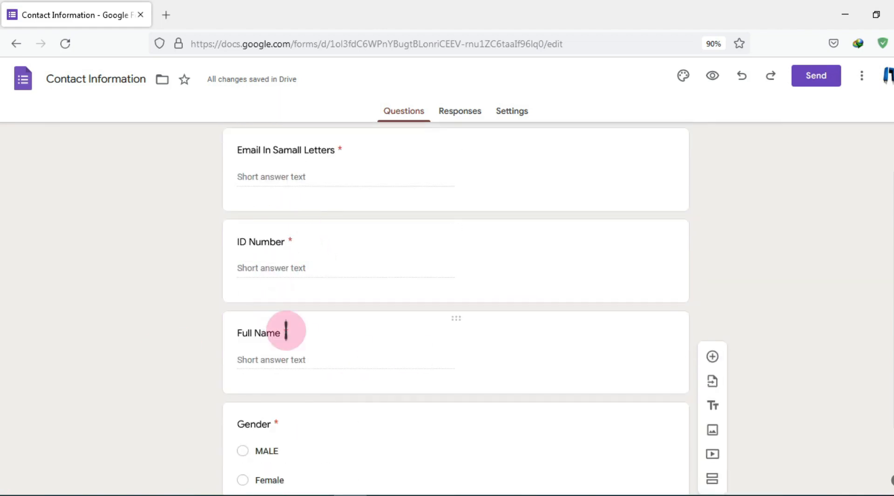
scroll(343, 345, down, 6)
scroll(339, 343, down, 10)
click(340, 341)
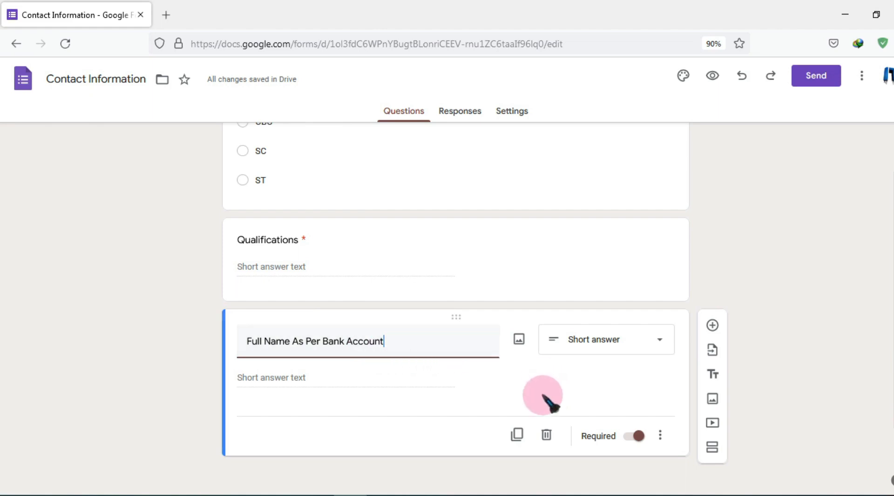
click(519, 432)
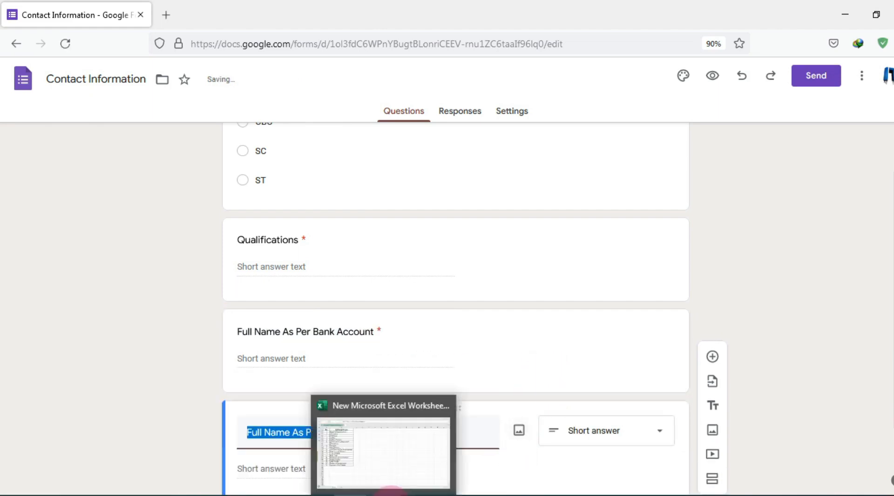
Add short-answer questions 'Bank Account Number' and 'Name Of Bank' using Excel field names
click(393, 493)
click(171, 234)
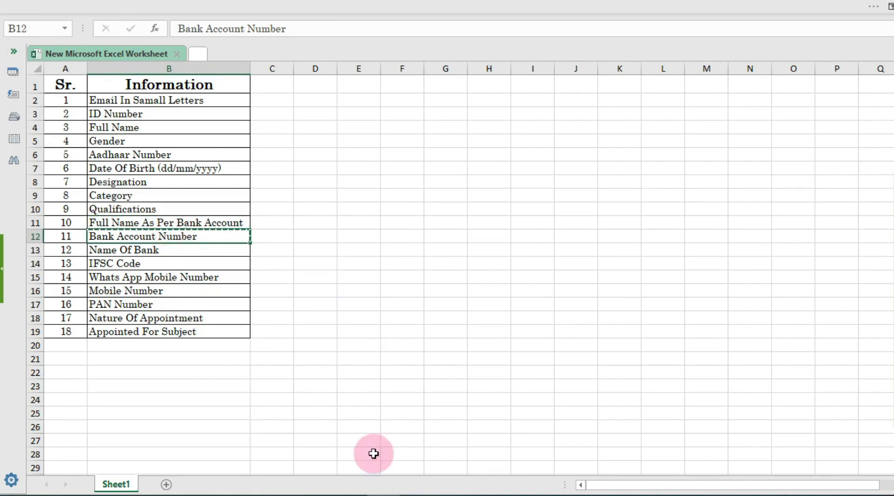
click(349, 493)
key(ctrl+v)
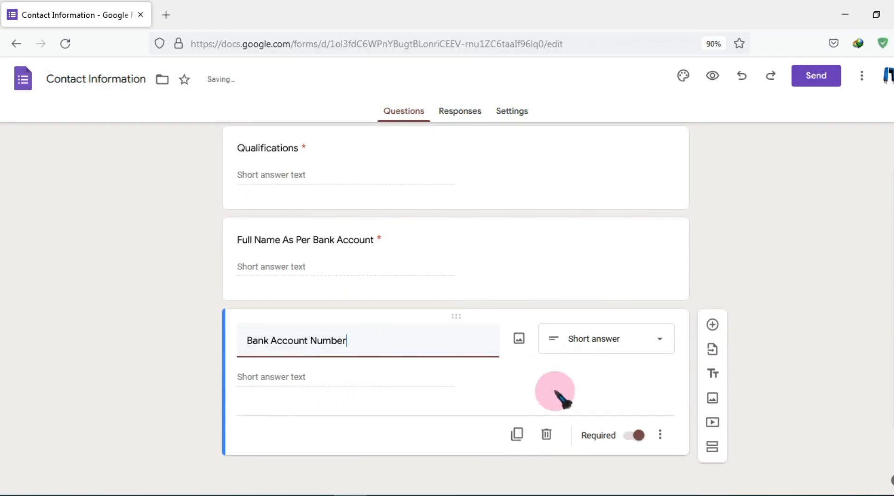
click(517, 434)
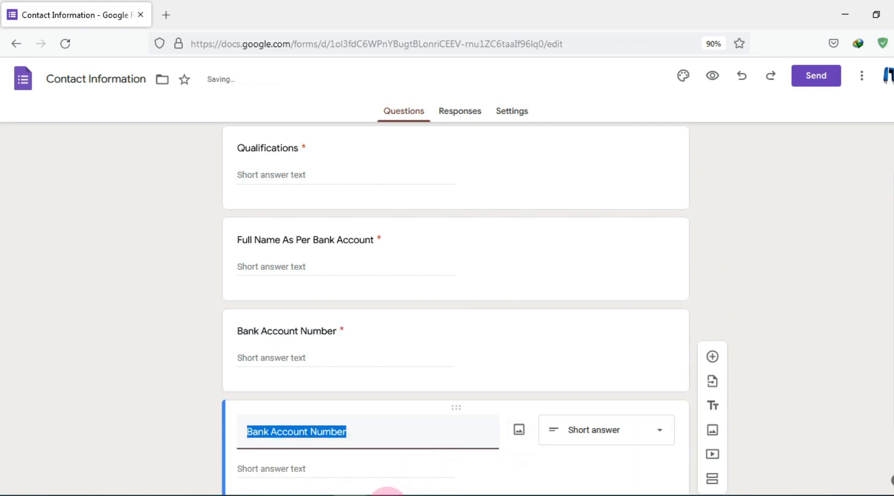
click(388, 491)
click(190, 258)
key(ctrl+c)
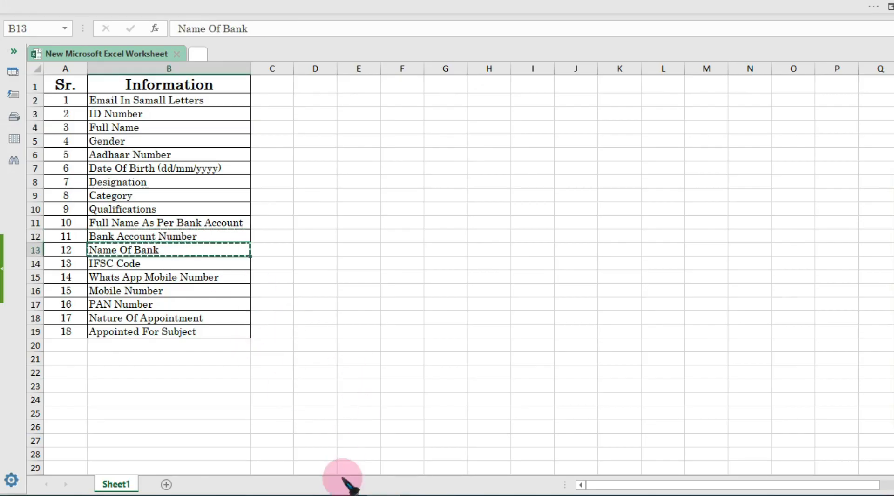
click(343, 493)
scroll(344, 379, down, 2)
key(ctrl+v)
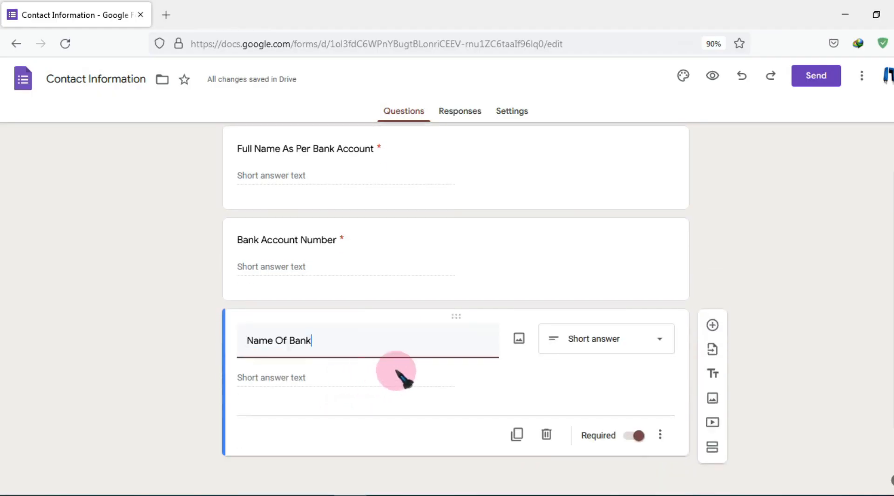
Add short-answer questions 'IFSC Code' and 'Whats App Mobile Number'
click(517, 435)
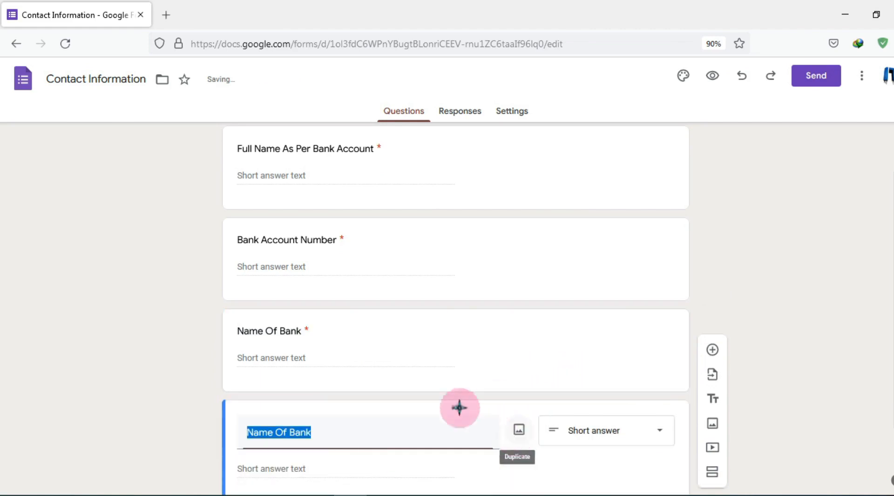
click(387, 491)
click(160, 260)
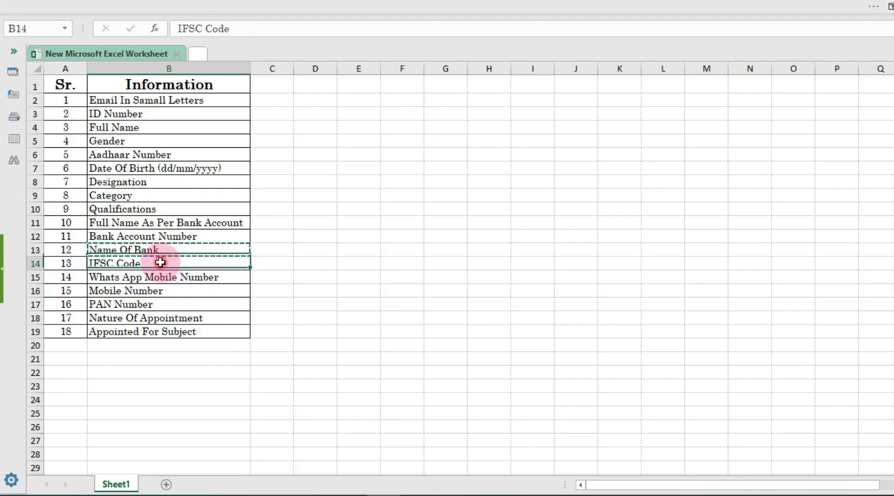
key(ctrl+c)
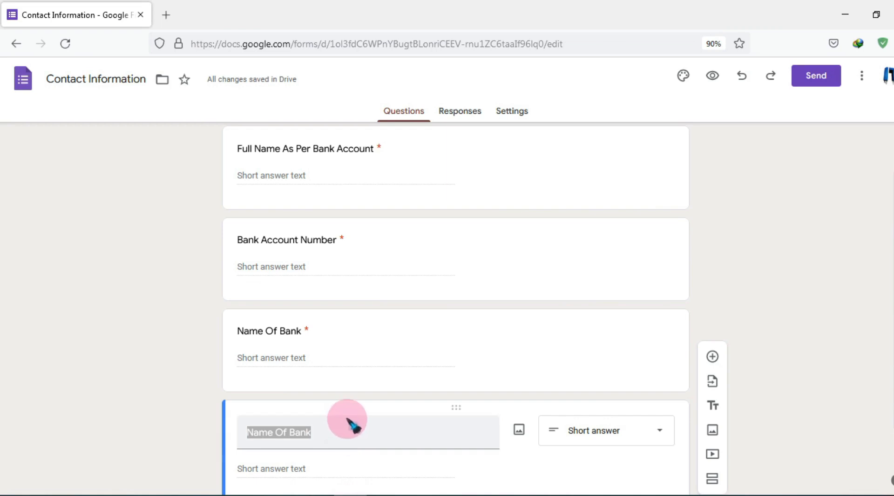
click(359, 432)
text(IFSC Code)
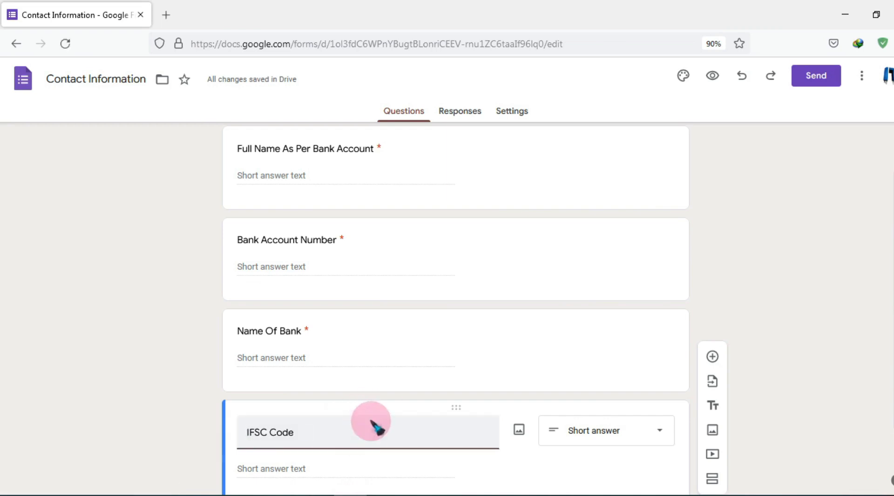
scroll(371, 424, down, 2)
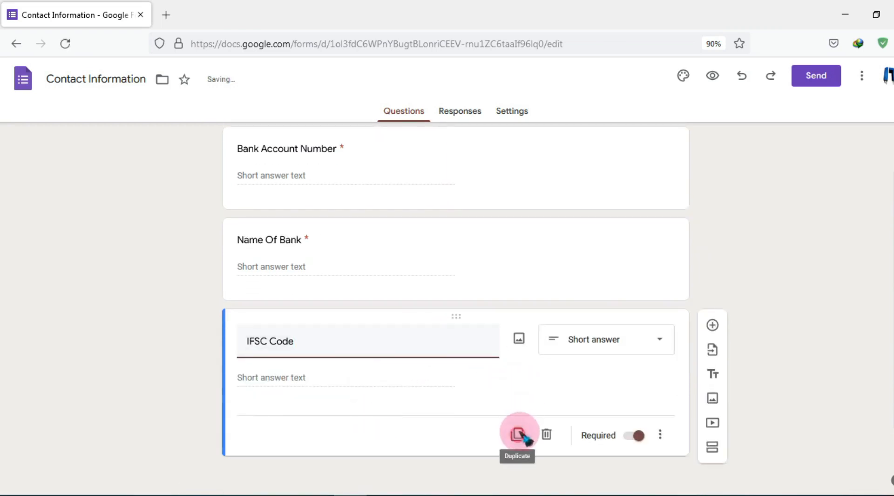
click(518, 434)
key(alt+Tab)
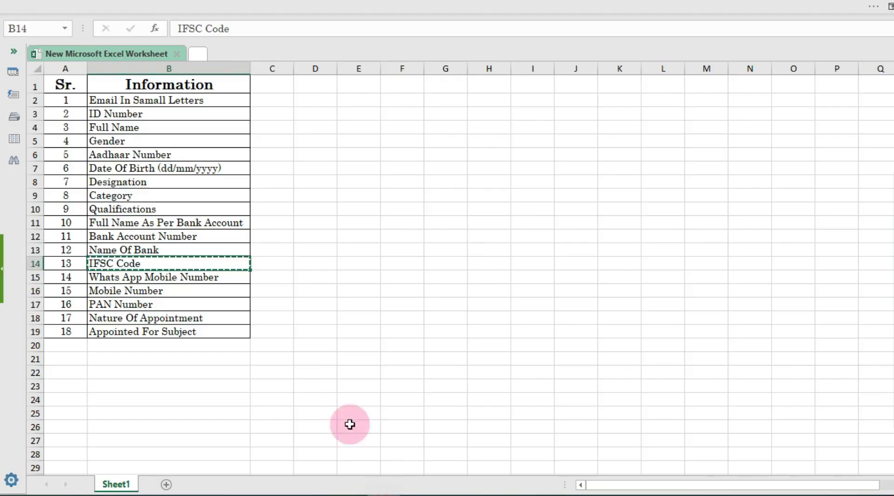
click(161, 278)
key(ctrl+c)
click(353, 494)
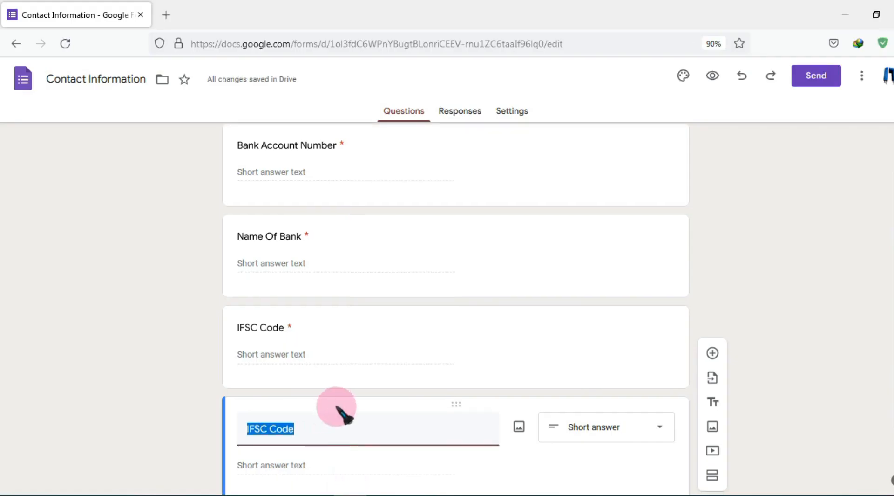
key(ctrl+v)
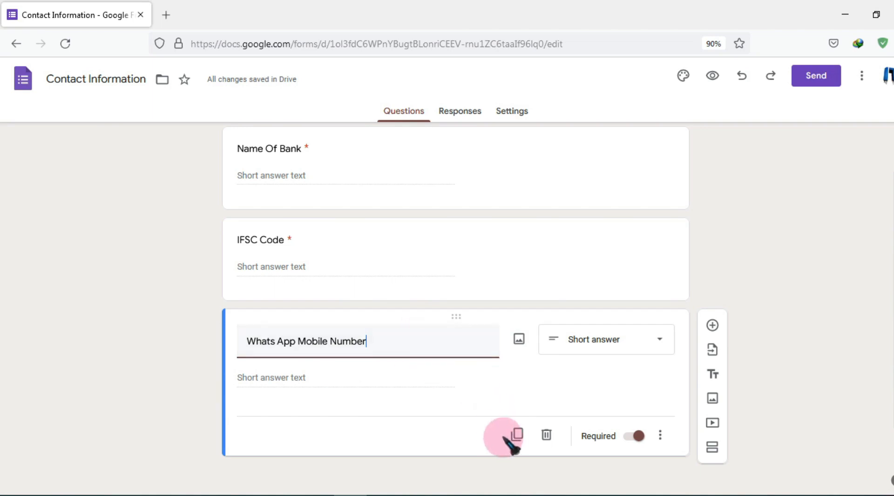
Add short-answer questions 'Mobile Number' and 'PAN Number' from cells B16 and B17
click(517, 434)
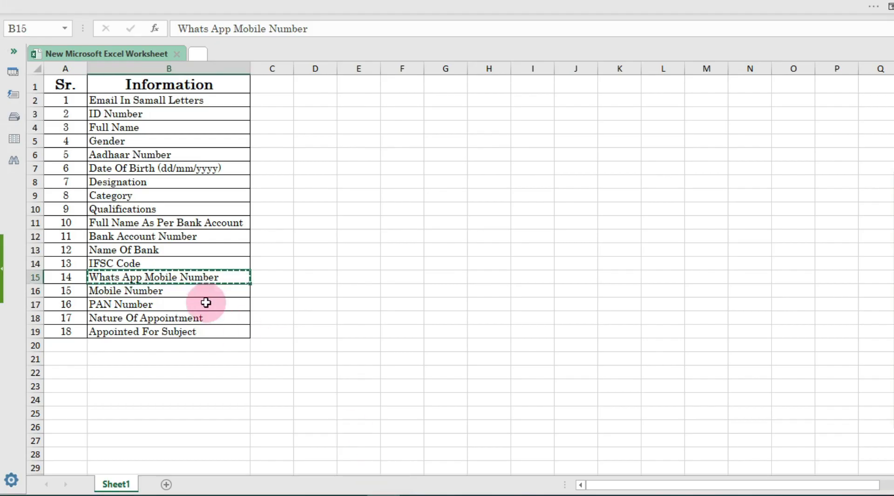
click(168, 290)
key(ctrl+c)
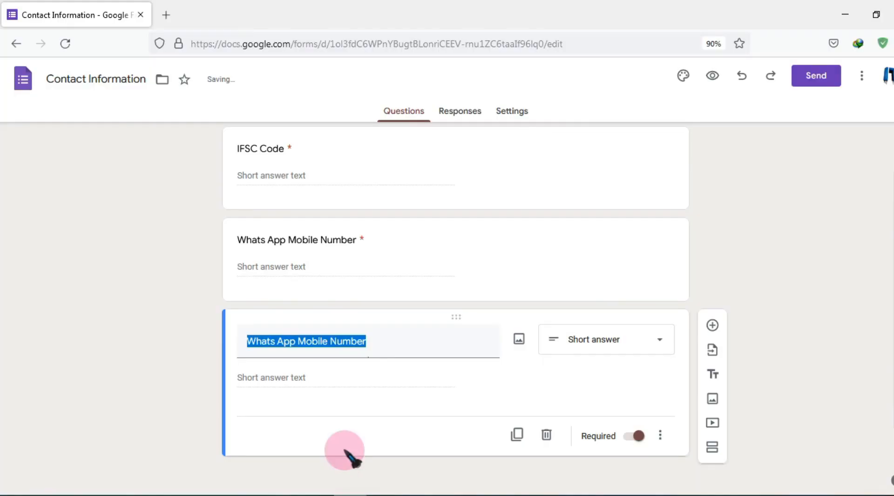
key(ctrl+v)
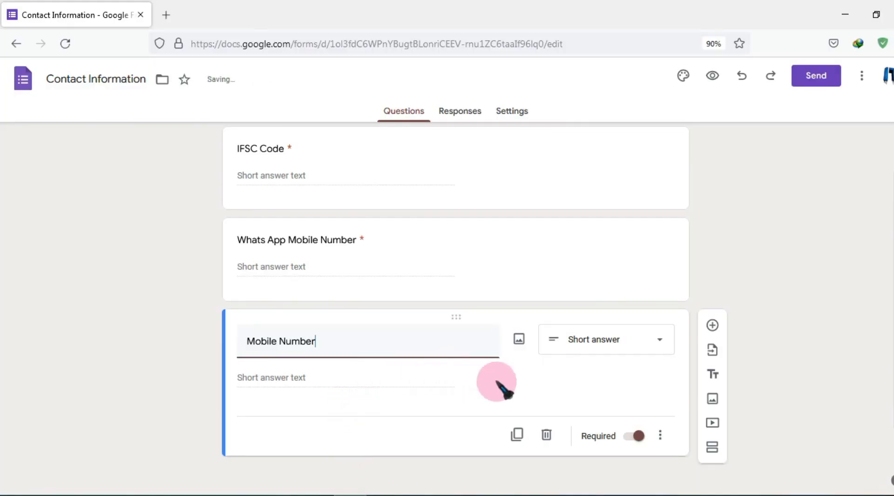
click(517, 437)
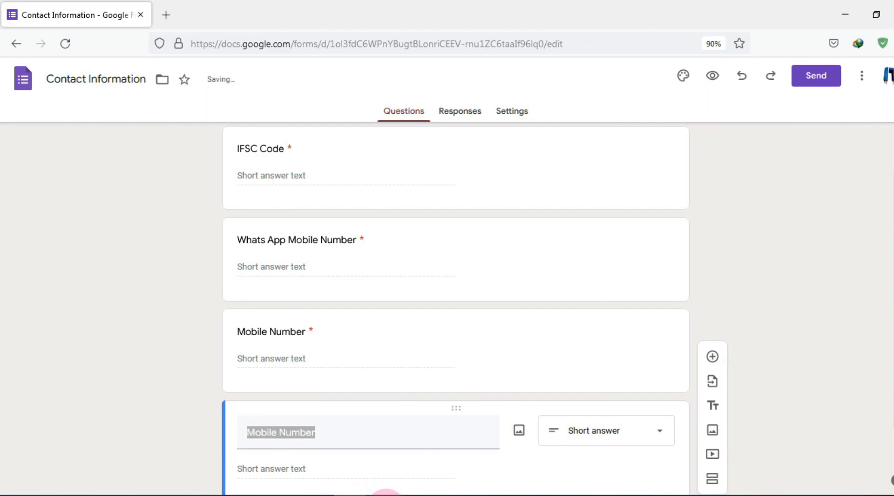
click(386, 495)
click(157, 306)
key(ctrl+c)
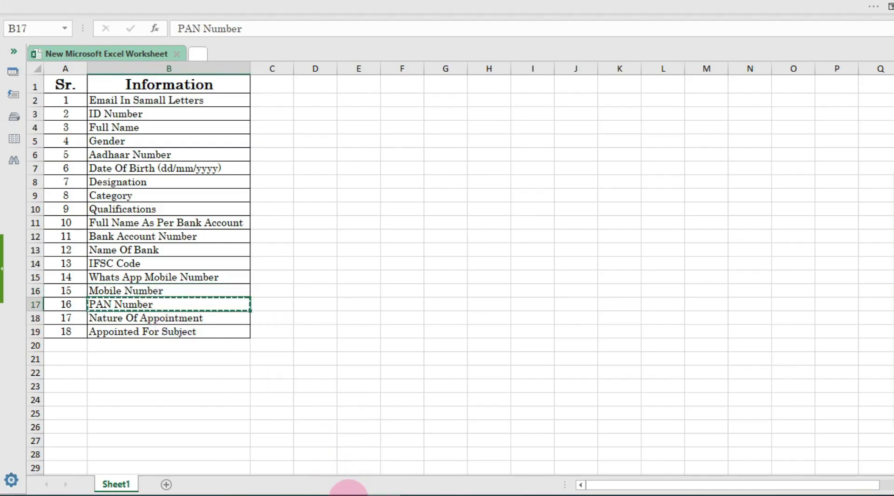
click(346, 494)
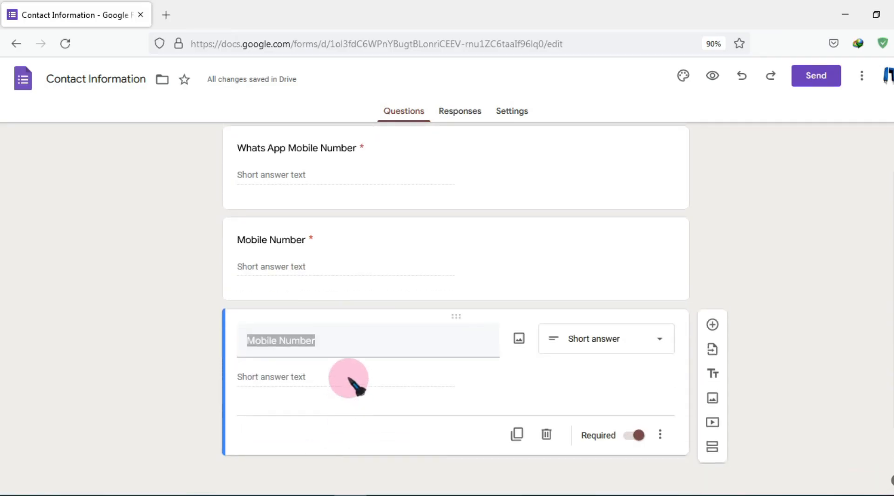
key(ctrl+v)
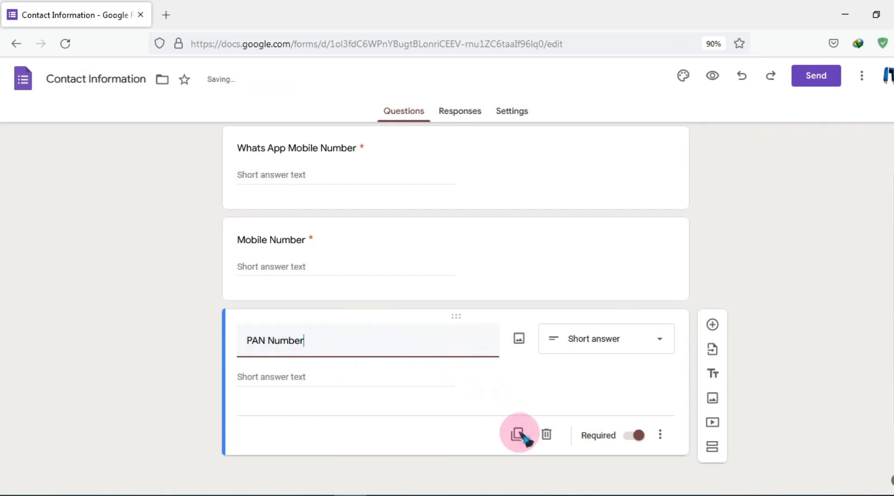
Duplicate PAN Number and title the copy 'Nature Of Appointment' from cell B18
click(517, 434)
click(345, 494)
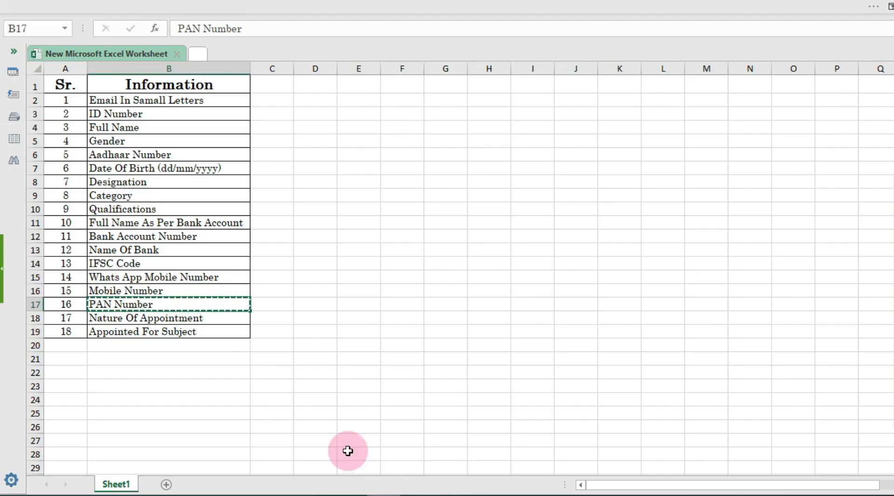
click(170, 319)
key(ctrl+c)
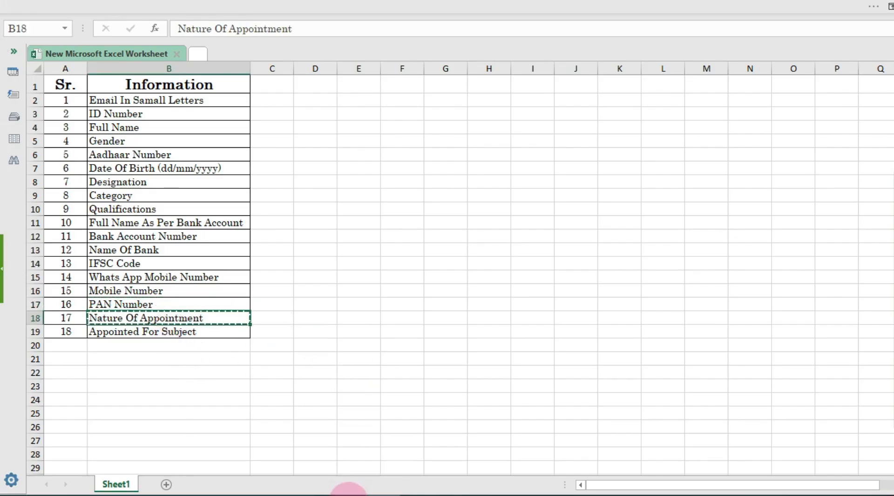
click(349, 493)
scroll(359, 410, down, 2)
key(ctrl+v)
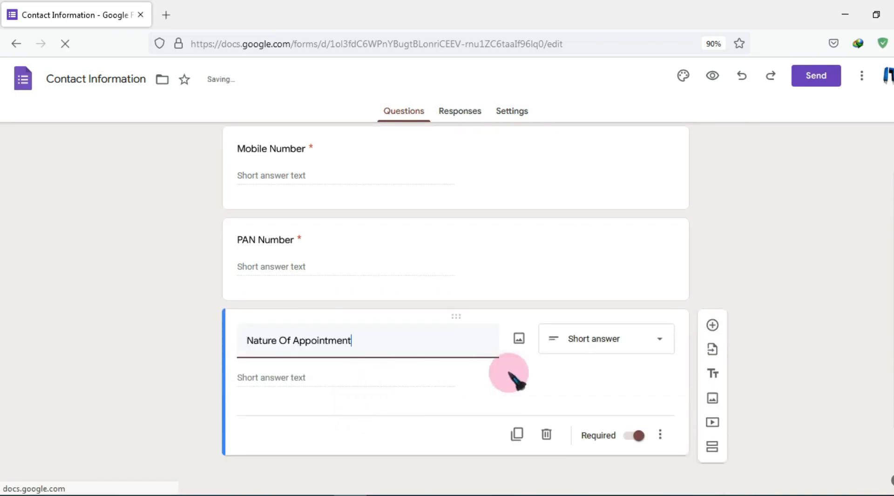
Make Nature Of Appointment multiple choice with options REGULAR and CONTRACT
click(611, 342)
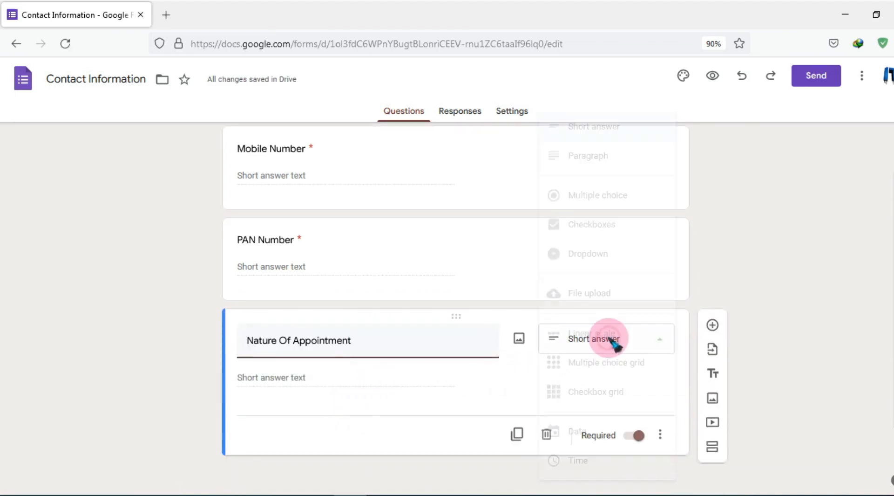
click(614, 200)
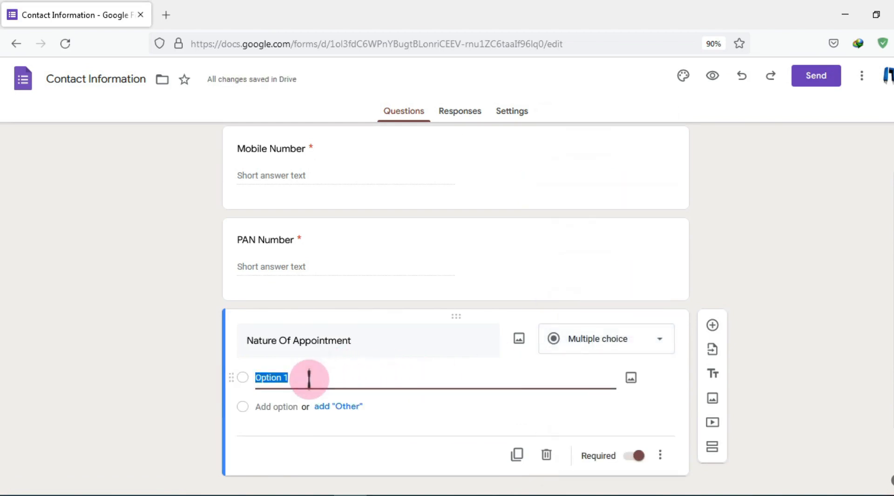
text(RE)
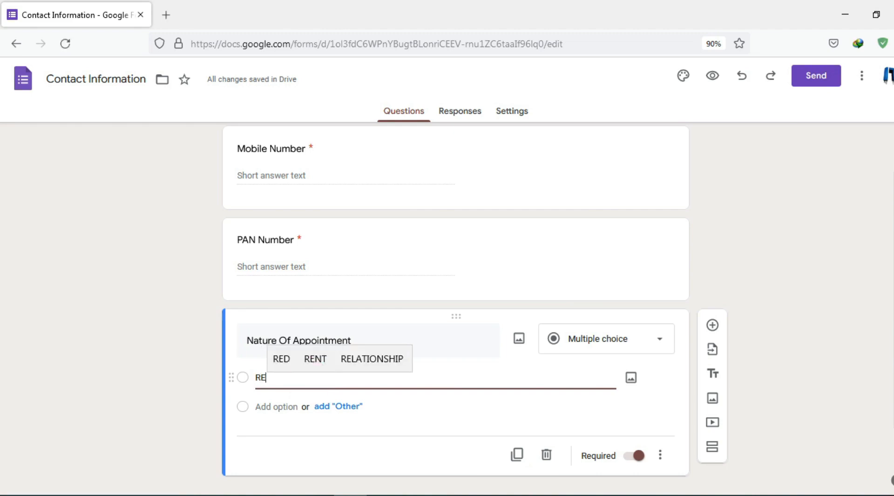
text(GULA)
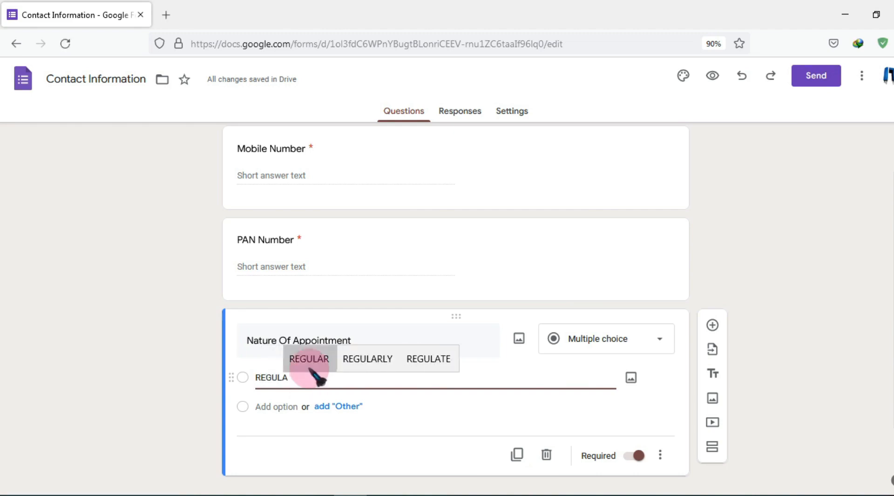
click(309, 359)
click(283, 406)
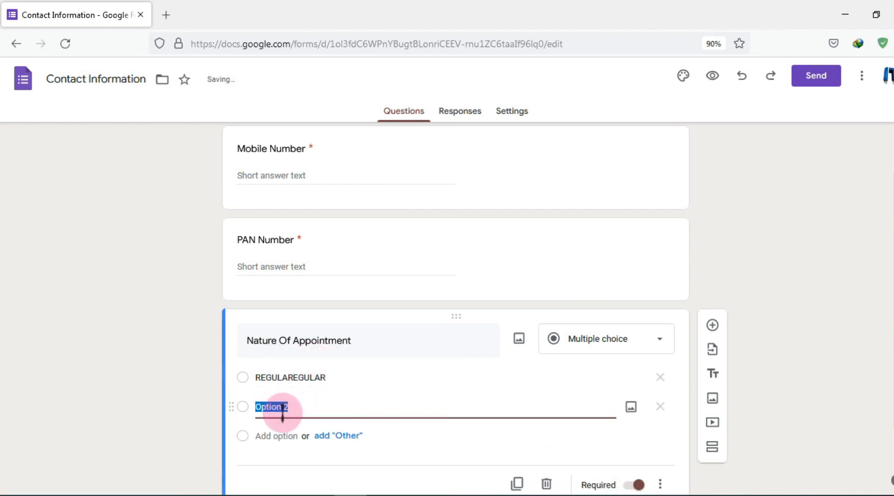
text(CONTR)
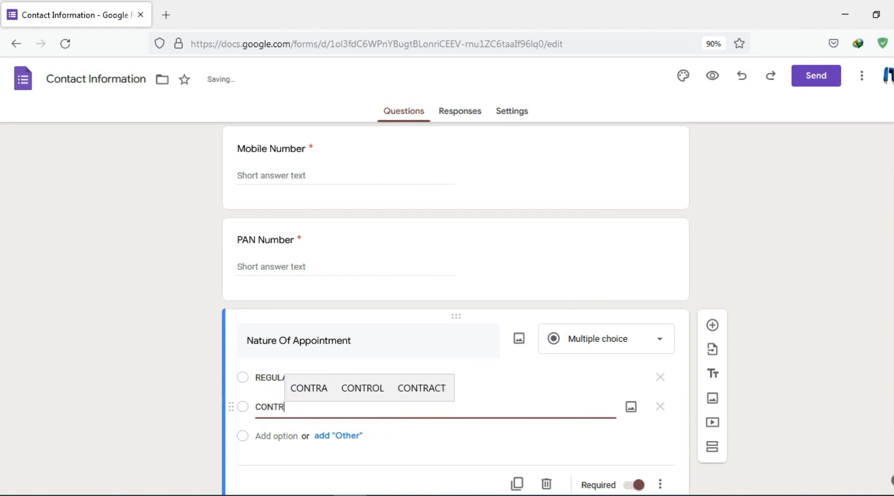
text(ACT)
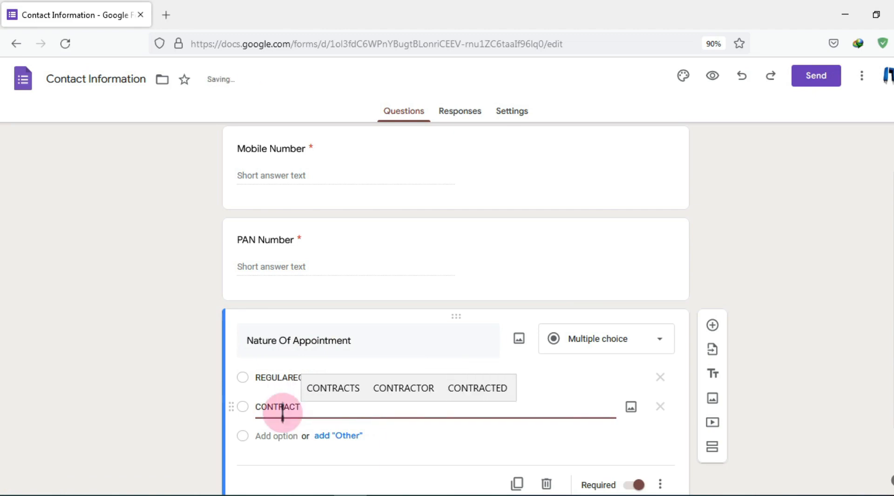
click(188, 399)
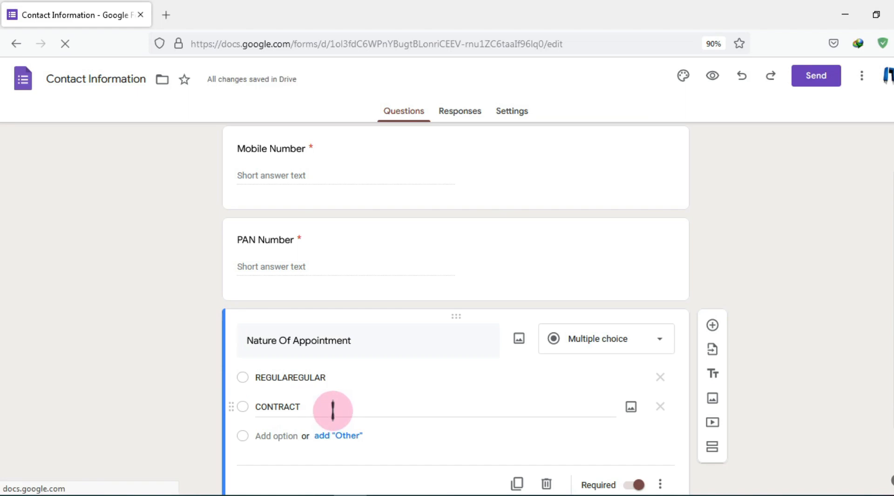
Correct the first option to read REGULAR and re-enter CONTRACT as the second option
click(299, 378)
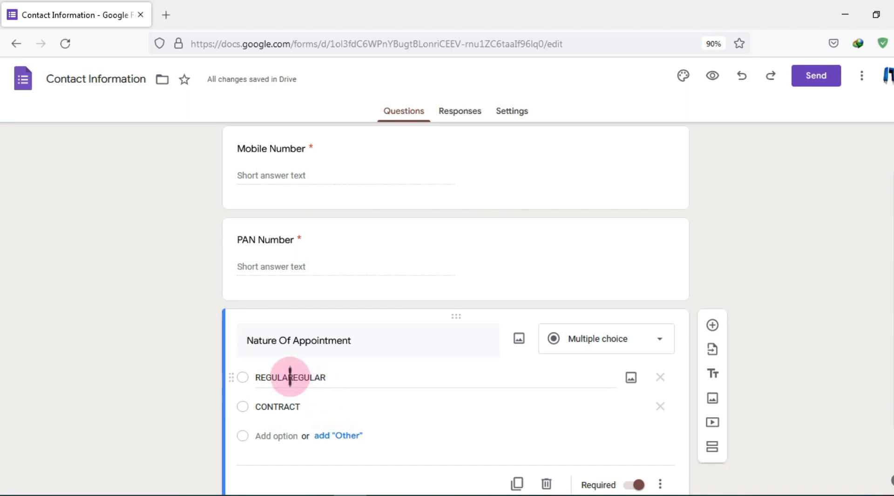
double_click(289, 377)
key(BackSpace)
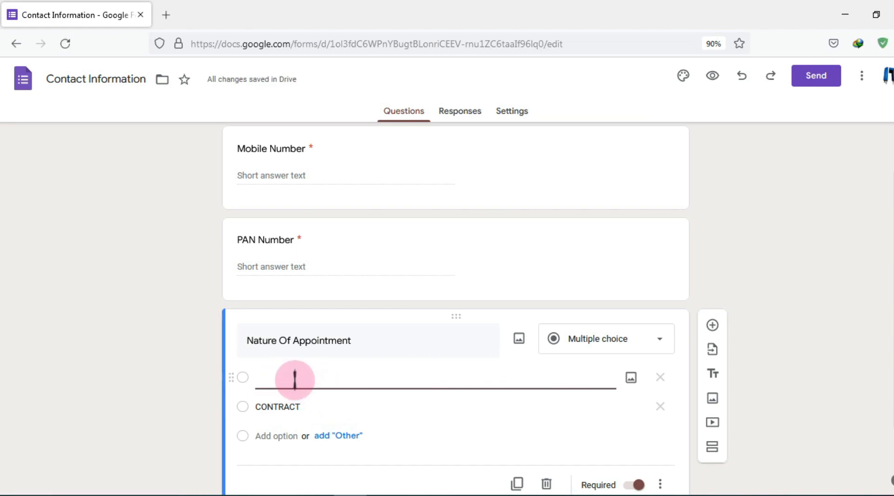
key(ctrl+z)
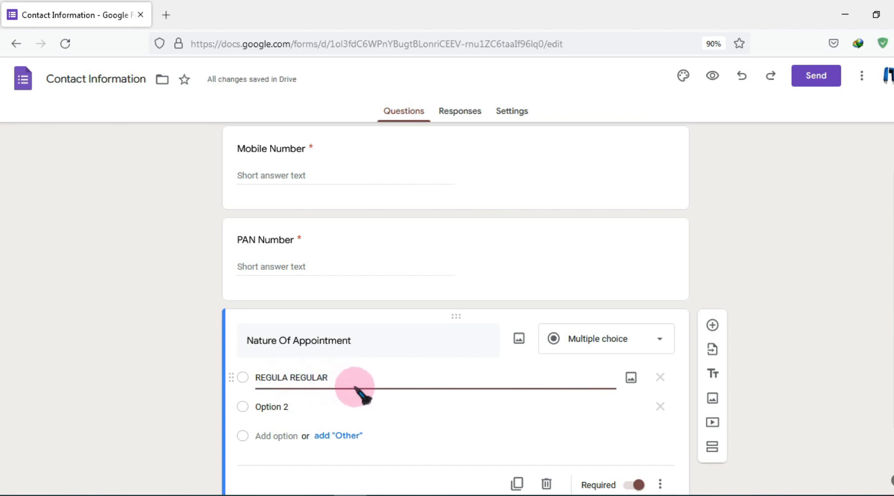
click(189, 380)
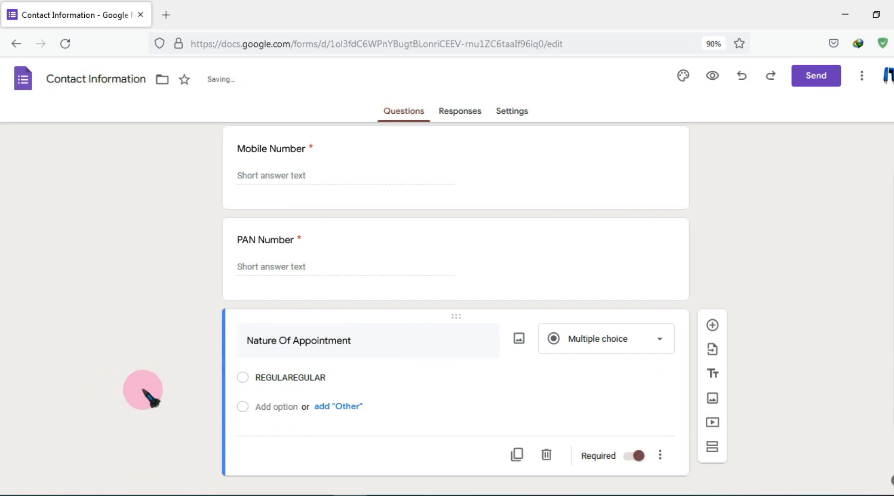
click(309, 376)
key(BackSpace)
key(BackSpace)
key(BackSpace)
key(BackSpace)
key(BackSpace)
key(BackSpace)
key(BackSpace)
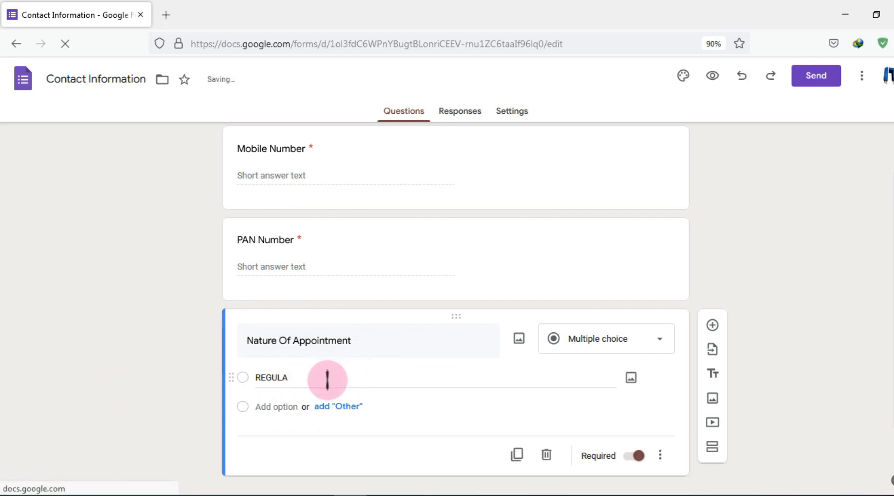
double_click(285, 376)
click(298, 378)
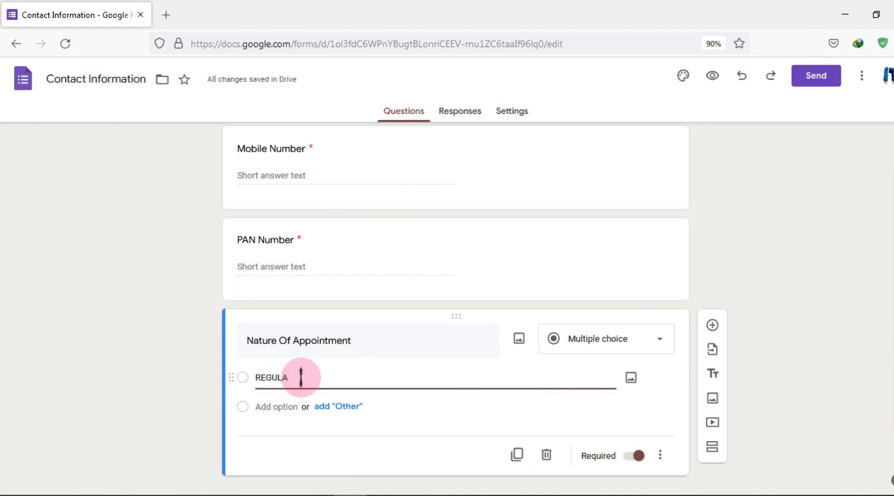
text(R)
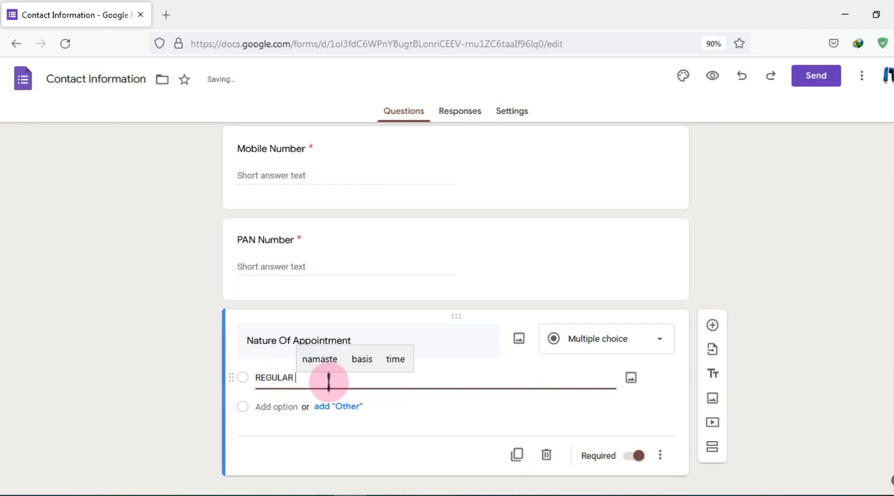
click(279, 406)
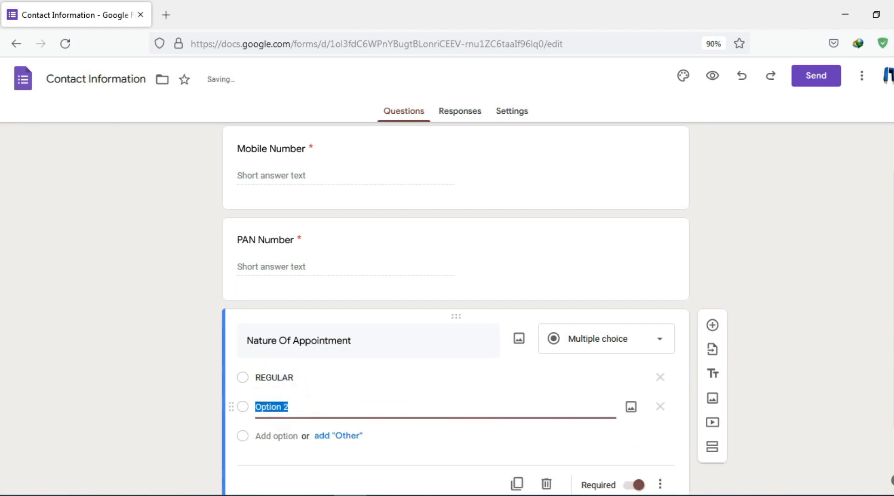
text(CONTRACT)
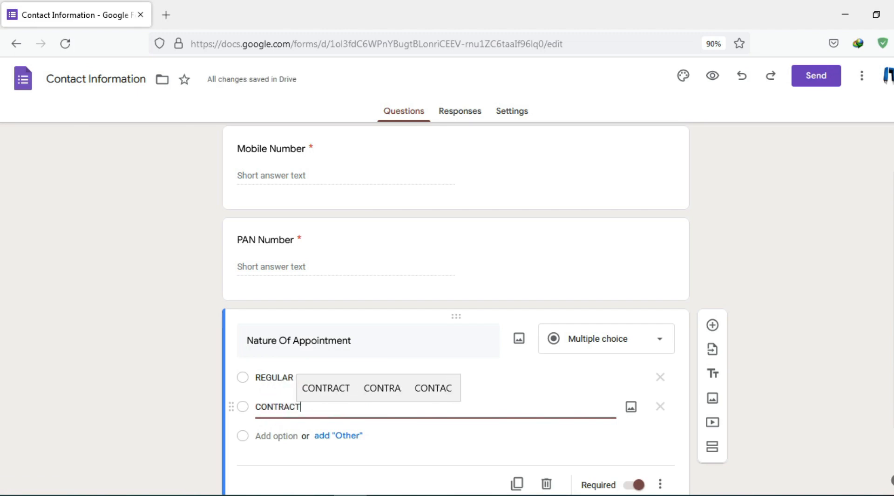
click(280, 406)
click(159, 424)
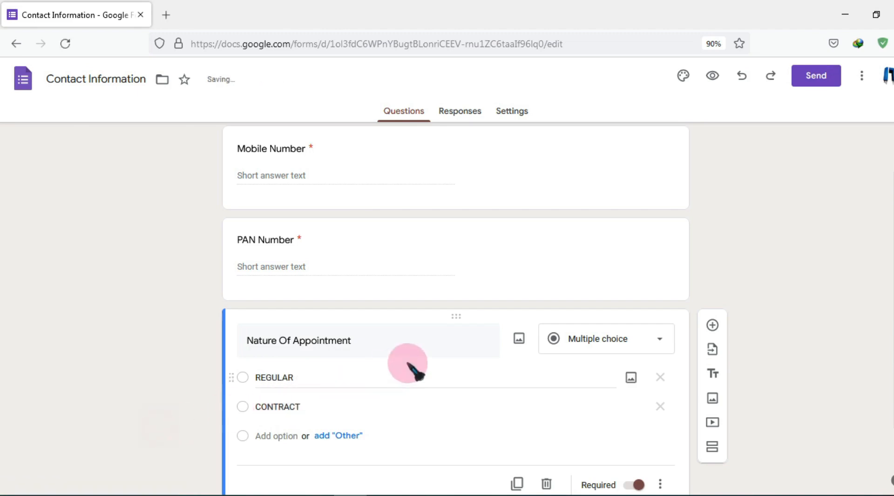
Copy the 'Appointed For Subject' label from cell B19 in Excel
click(383, 495)
click(196, 332)
key(ctrl+c)
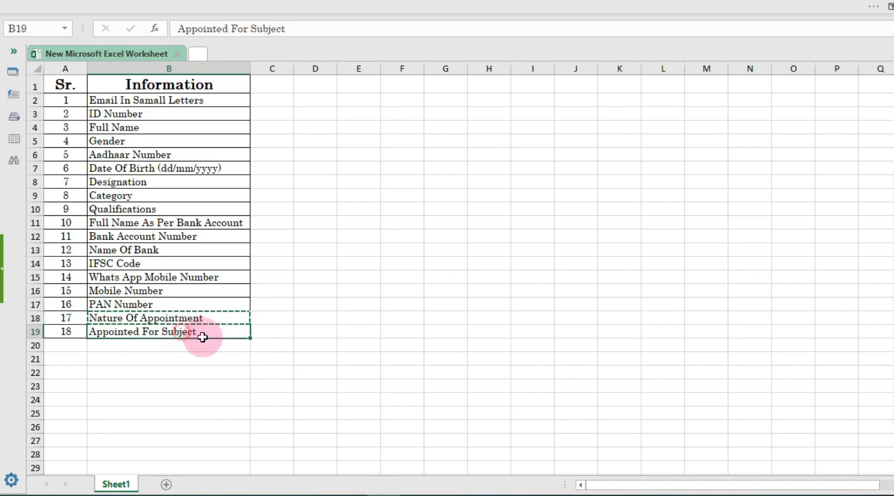
click(399, 492)
scroll(419, 433, down, 1)
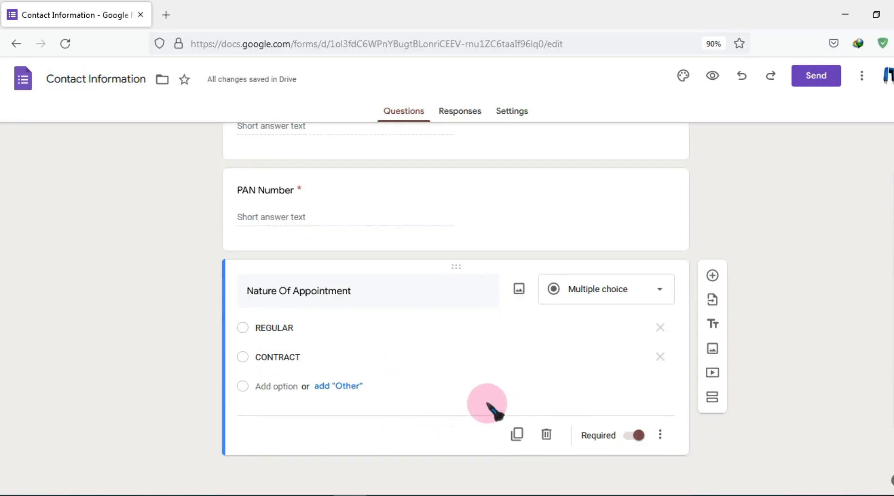
Duplicate Nature Of Appointment as 'Appointed For Subject' with options HINDI, ENGLISH and MATH
click(517, 433)
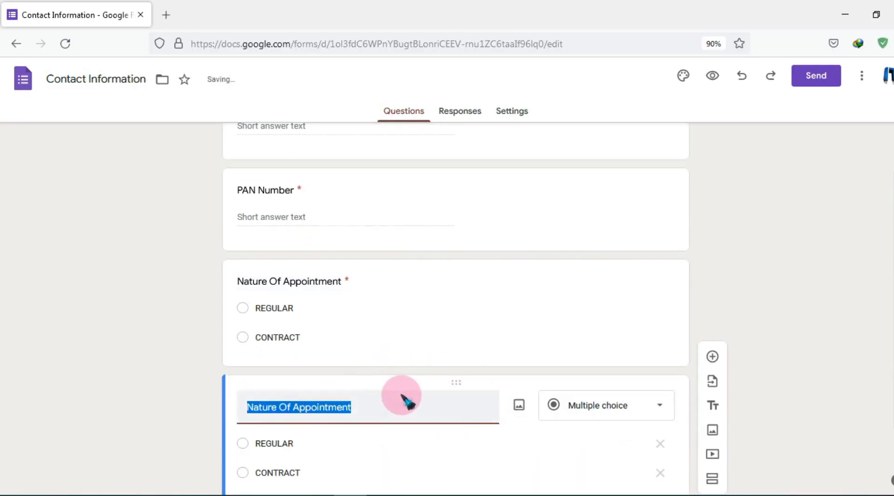
key(ctrl+v)
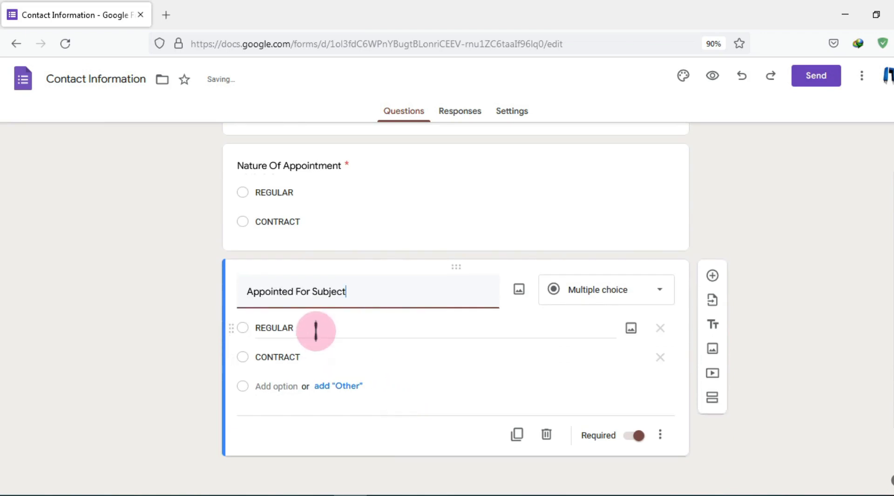
click(344, 326)
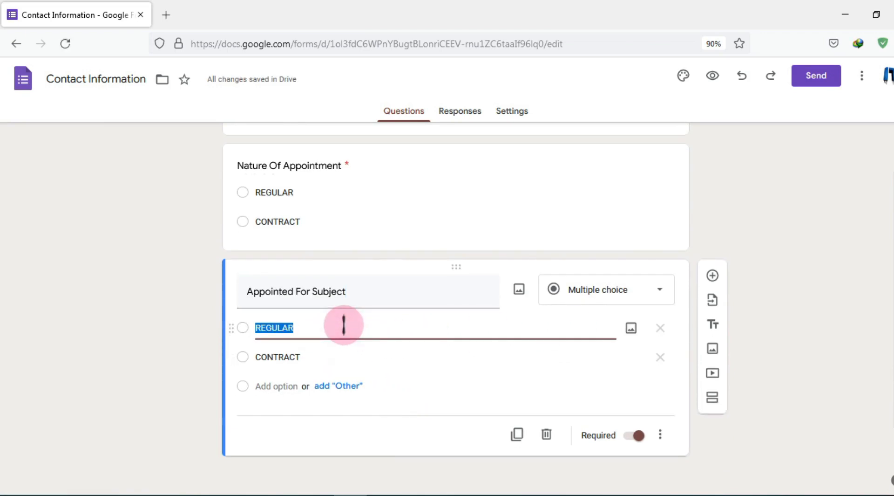
text(HINDI)
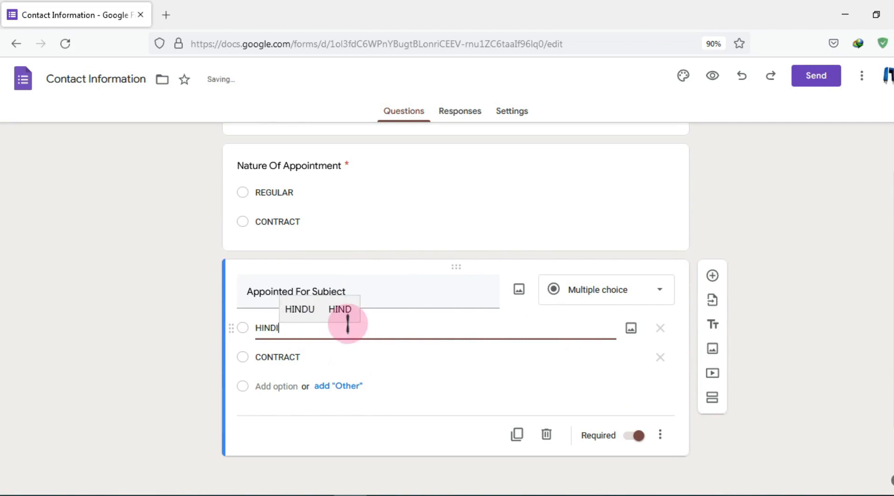
click(292, 358)
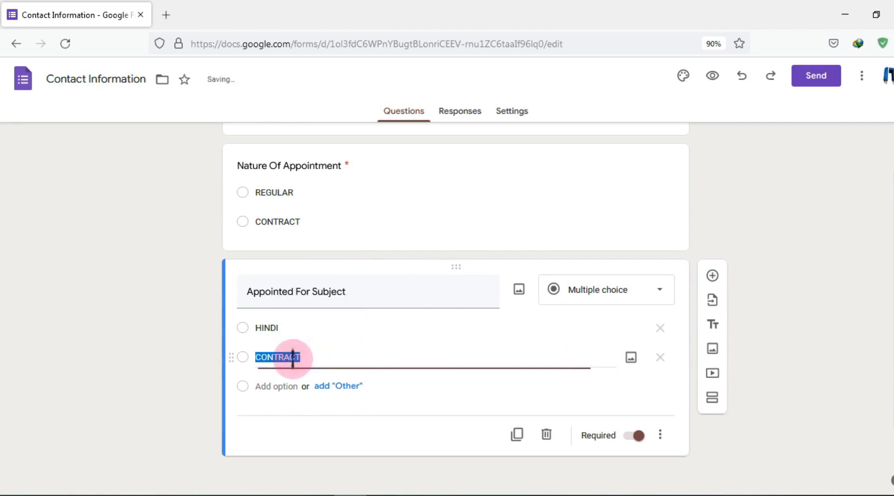
text(ENGL)
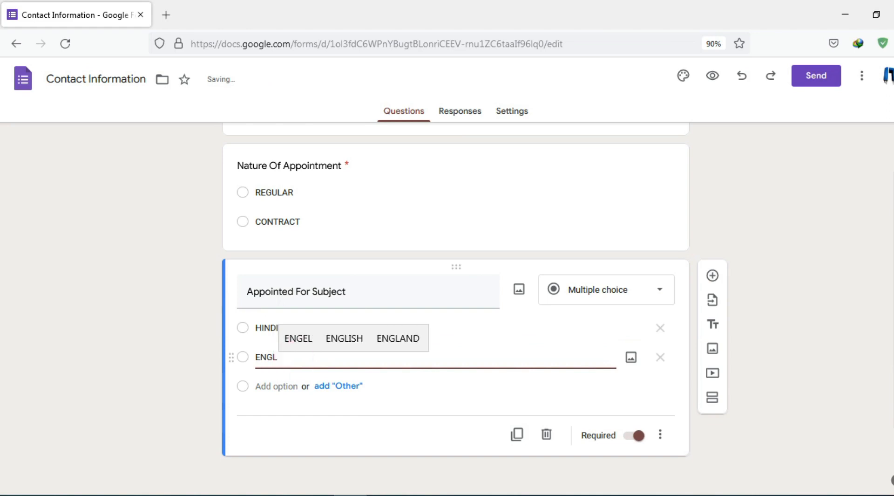
text(ISH)
click(279, 384)
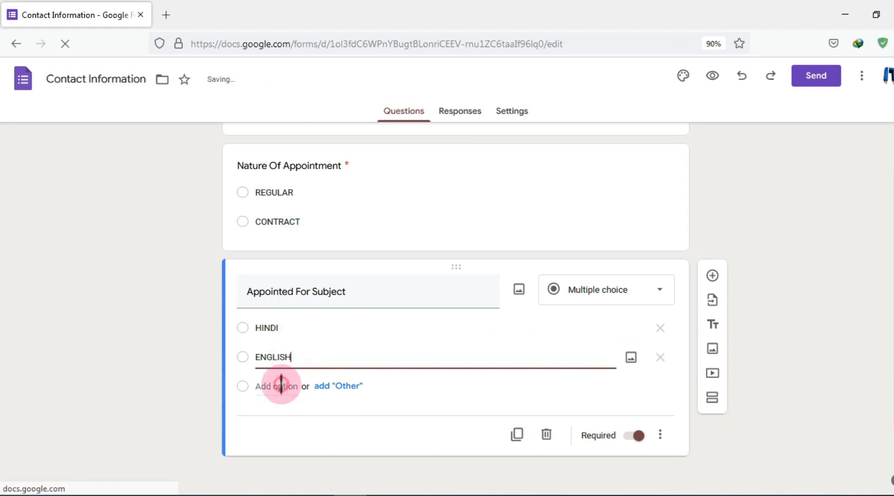
text(MATH)
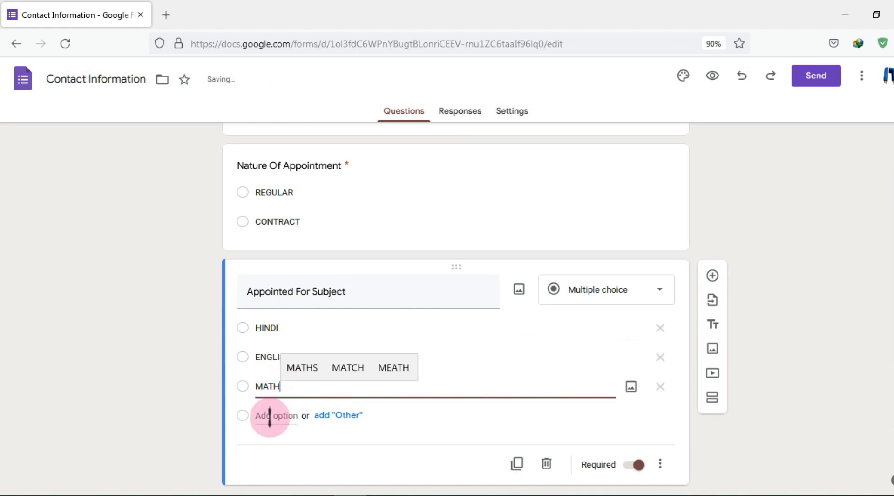
click(175, 374)
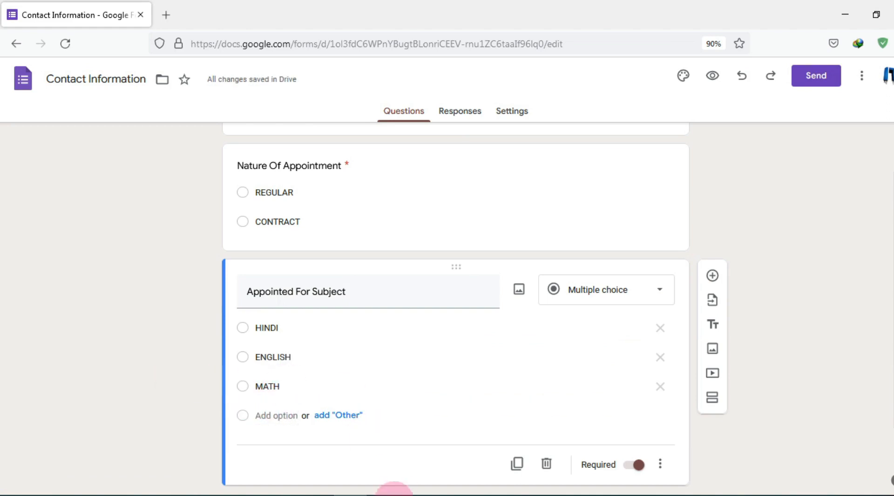
click(393, 494)
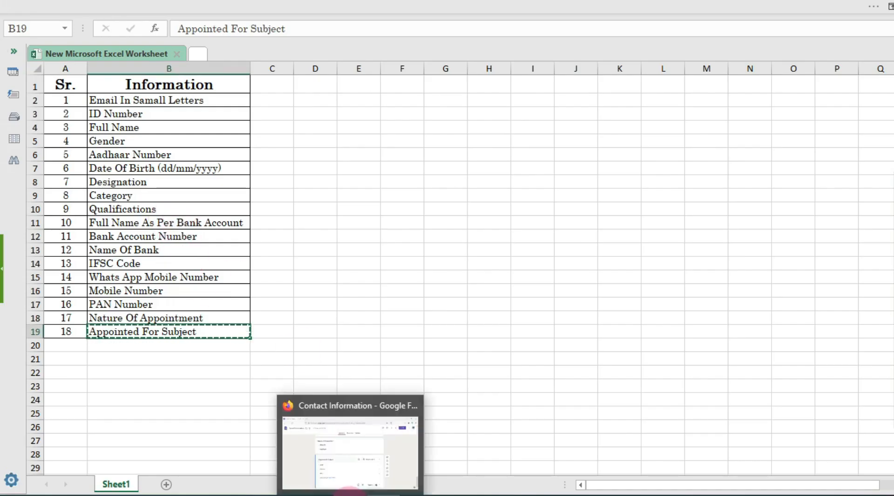
click(349, 485)
scroll(448, 368, up, 5)
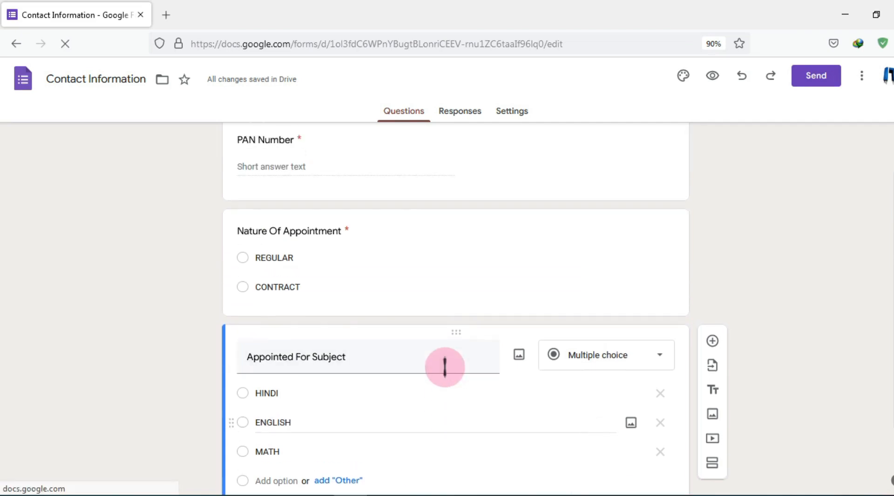
Append 'All entries must be in capital letters.' after 'Payment To Teachers.' in the description
scroll(458, 366, up, 15)
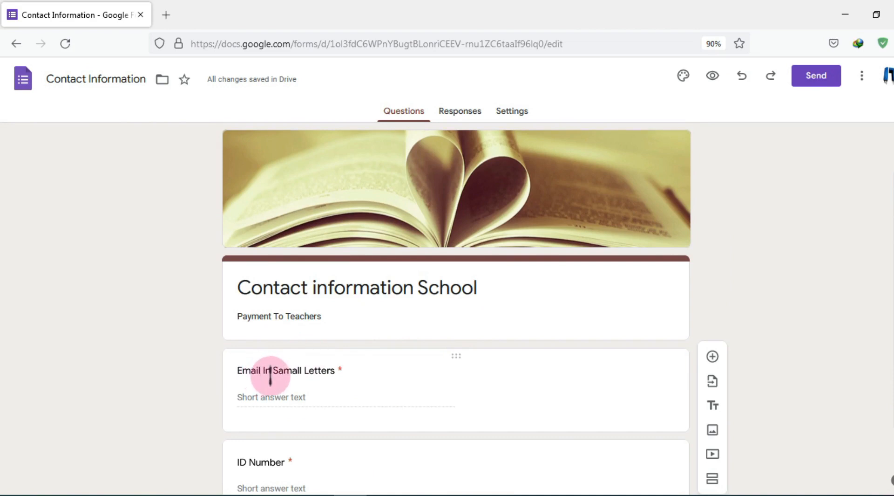
scroll(325, 377, down, 2)
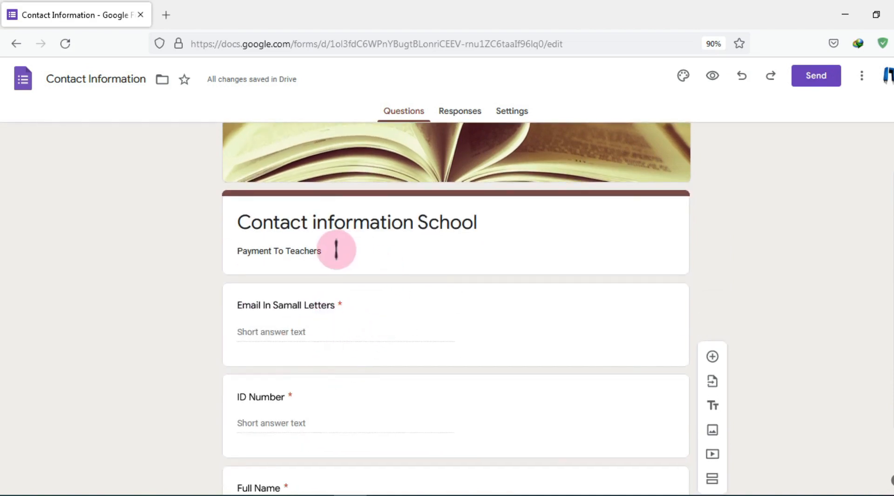
click(337, 249)
click(336, 250)
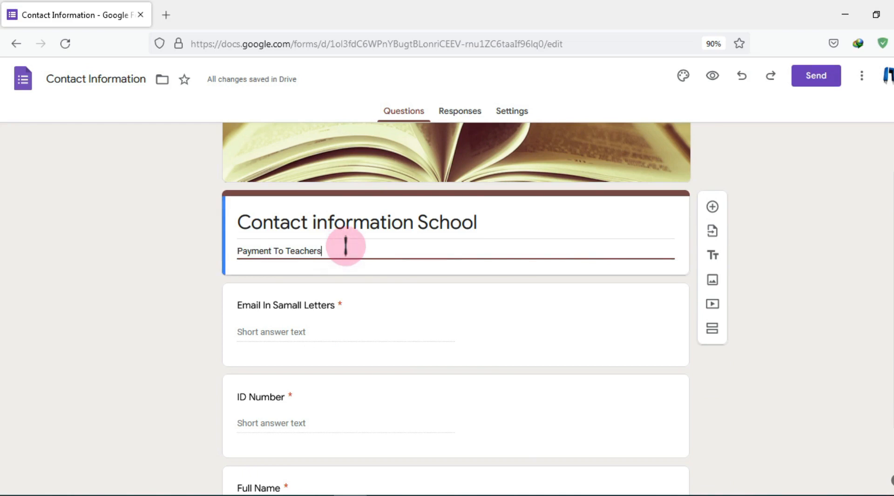
text(aLL)
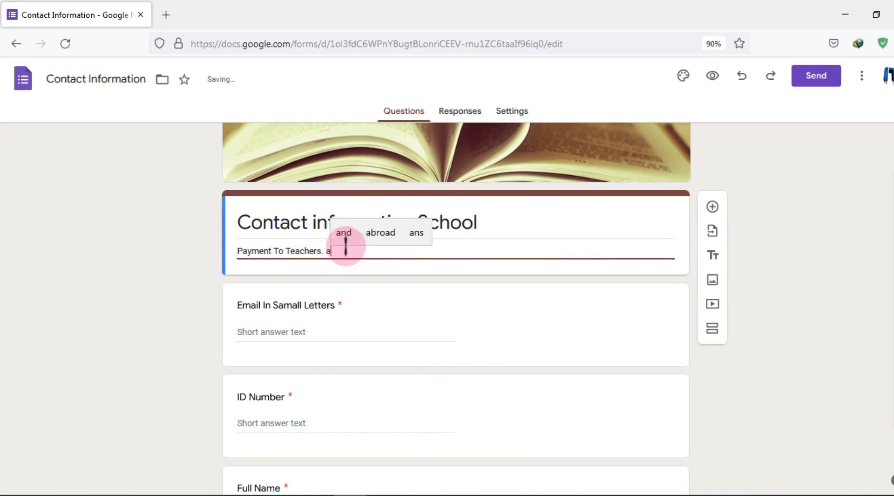
key(BackSpace)
key(BackSpace)
key(BackSpace)
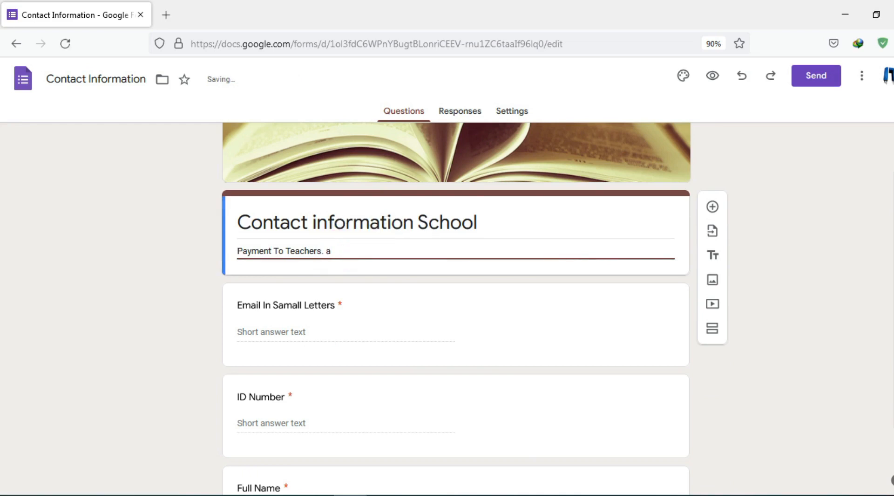
text(a)
key(BackSpace)
text(All e)
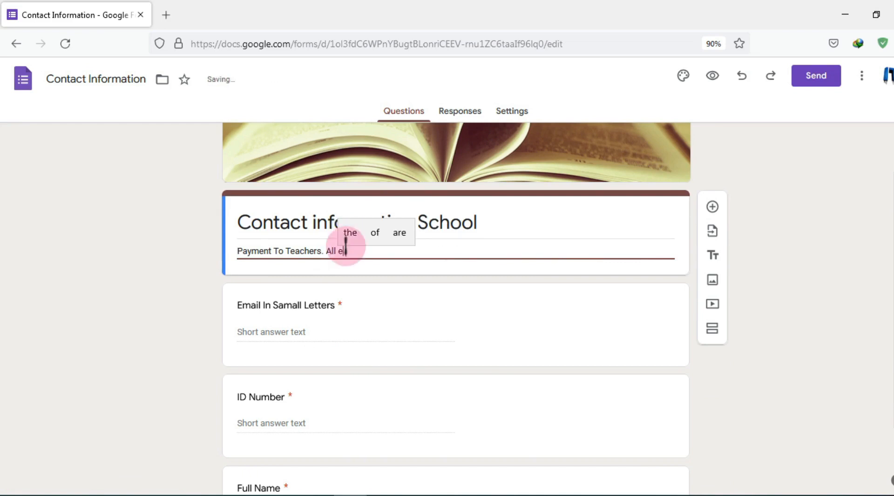
text(ntries )
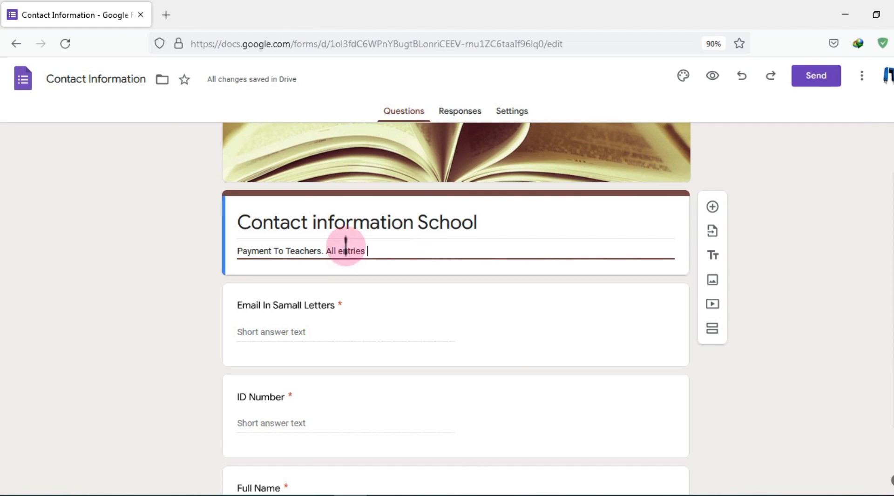
text(must gb)
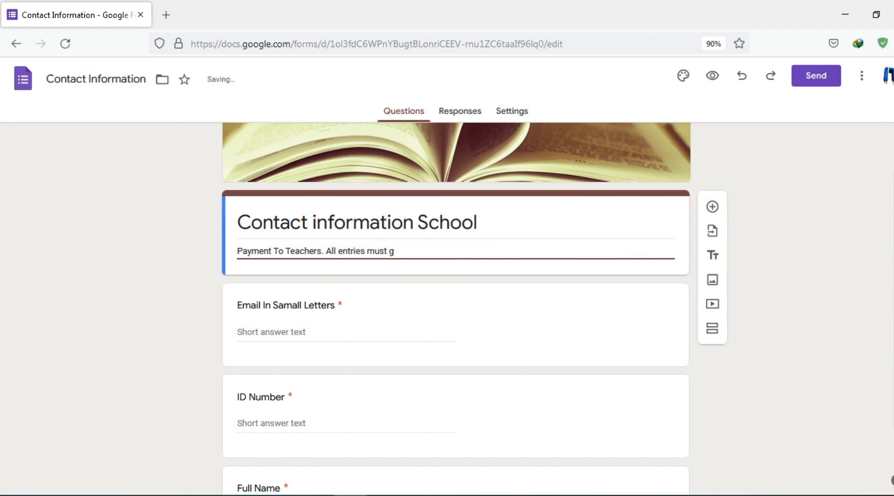
key(BackSpace)
text(be in)
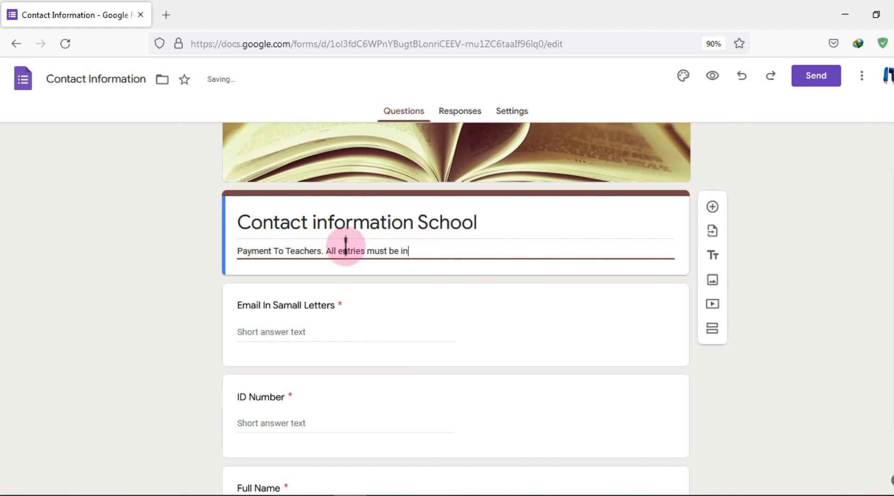
text( capita)
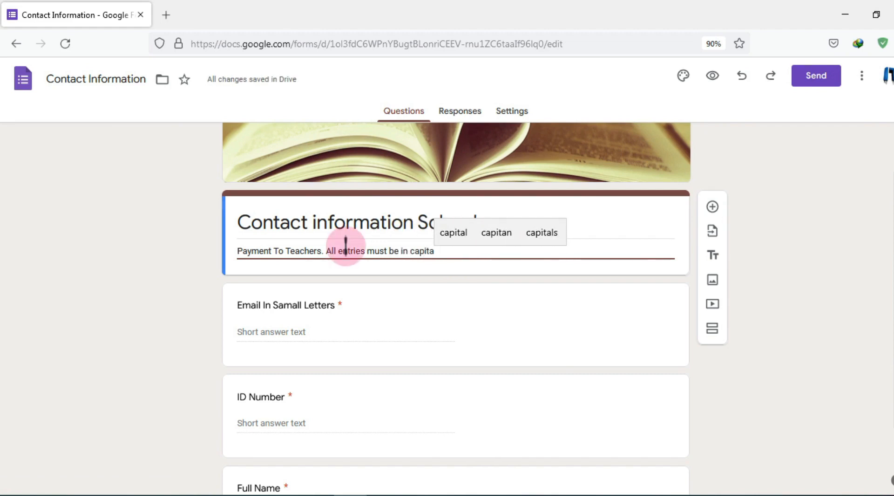
text(l )
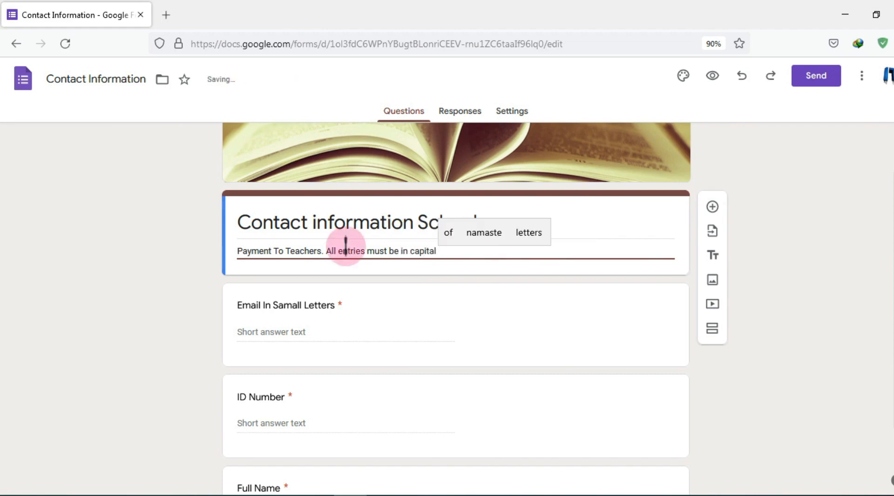
text(letters)
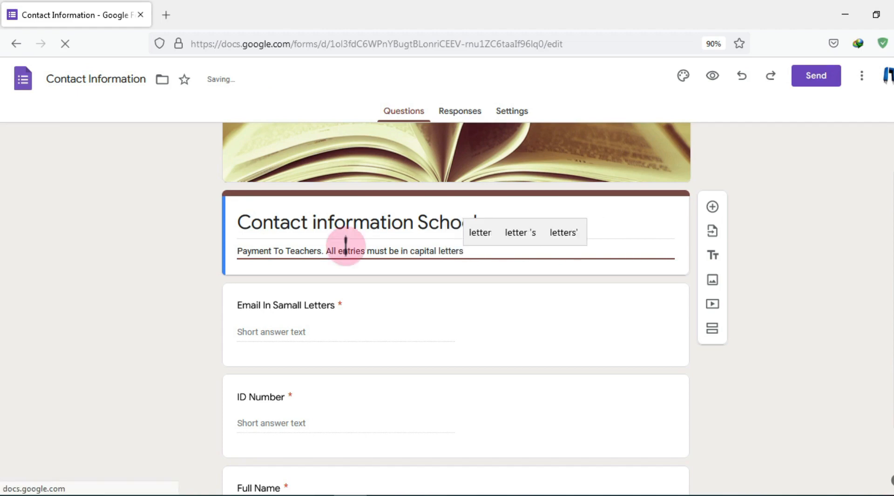
text(.)
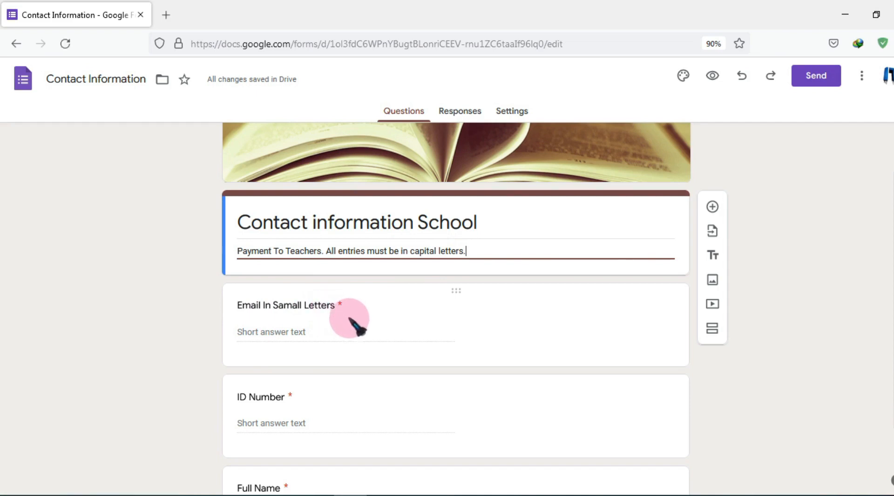
Edit the form title to 'Contact Information School For JNV', capitalising 'Information'
scroll(356, 326, down, 15)
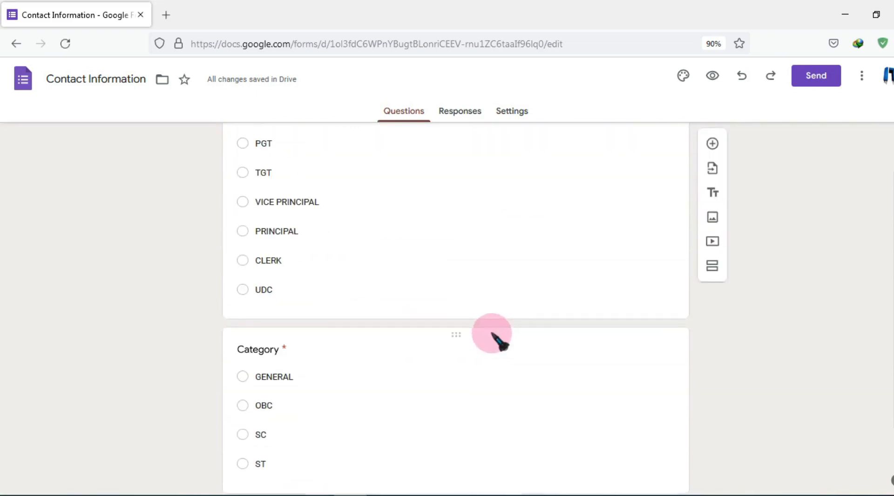
scroll(501, 343, down, 15)
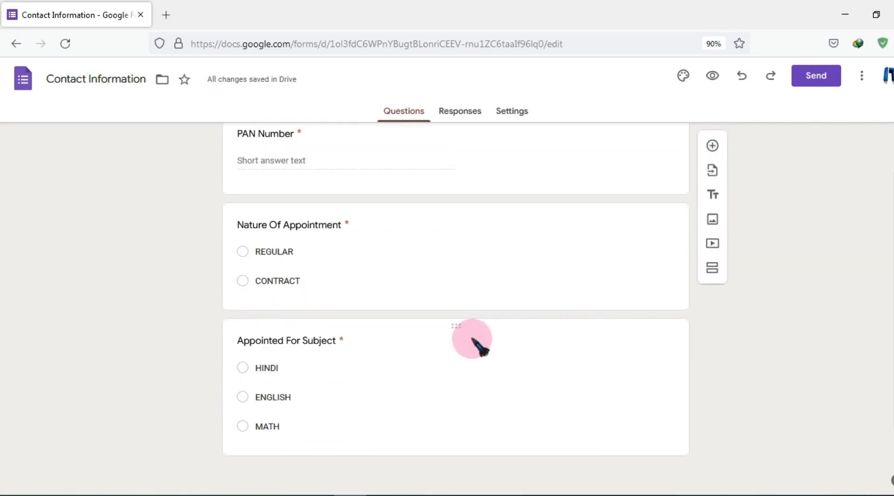
scroll(473, 340, up, 15)
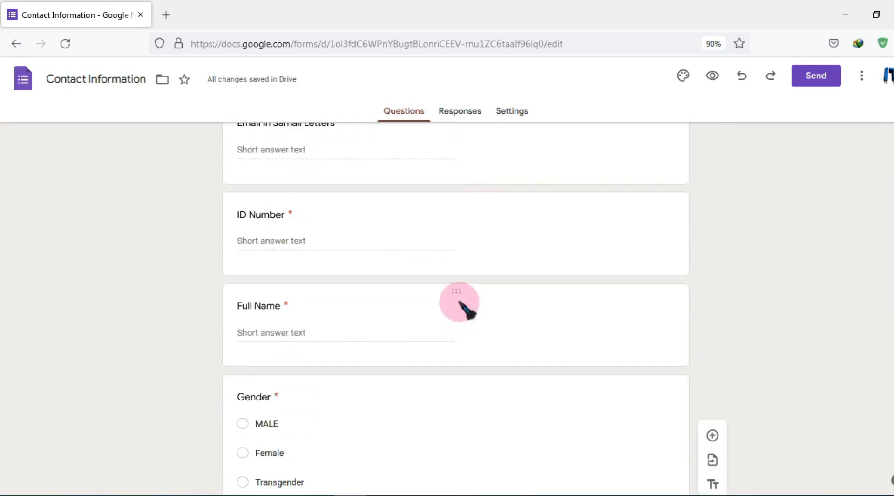
scroll(459, 305, up, 5)
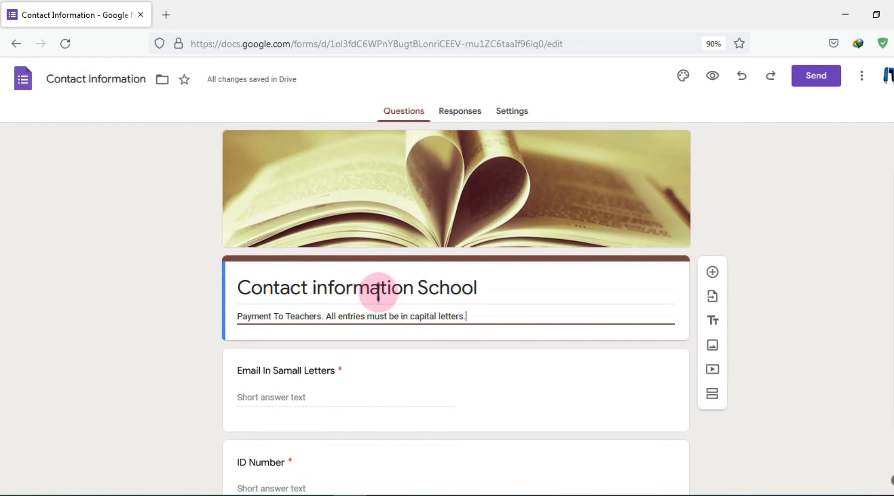
click(491, 289)
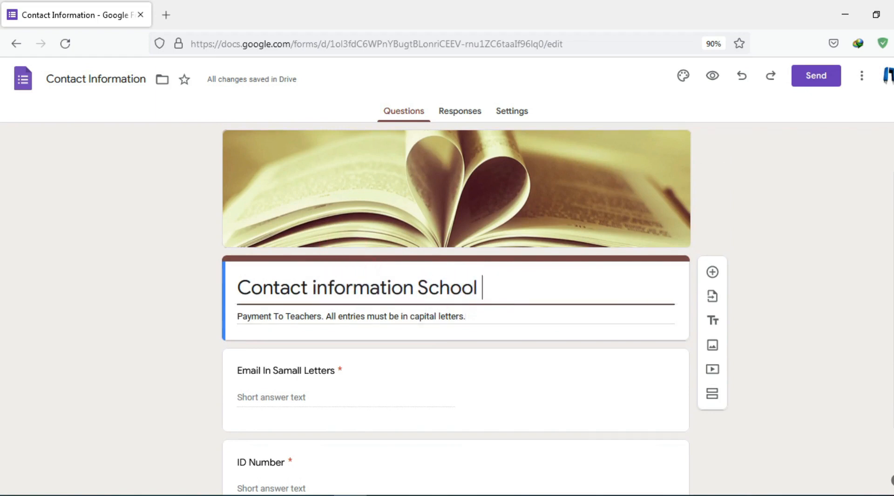
text(JNV)
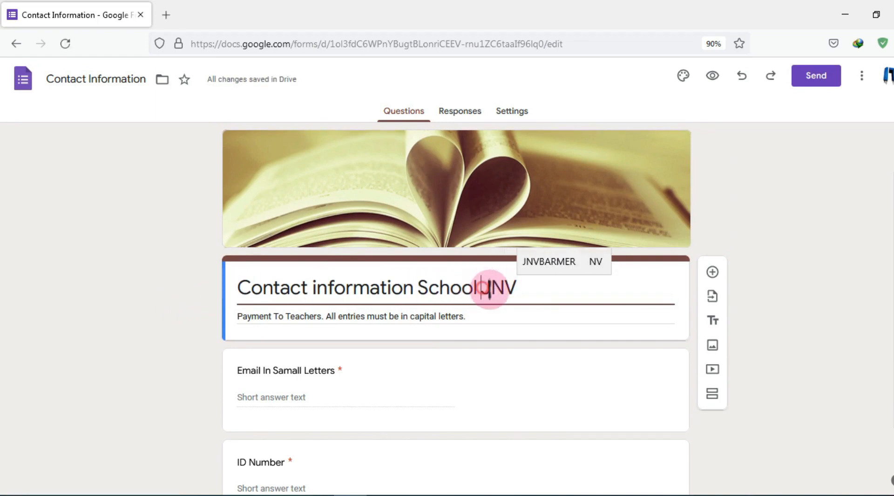
text(For)
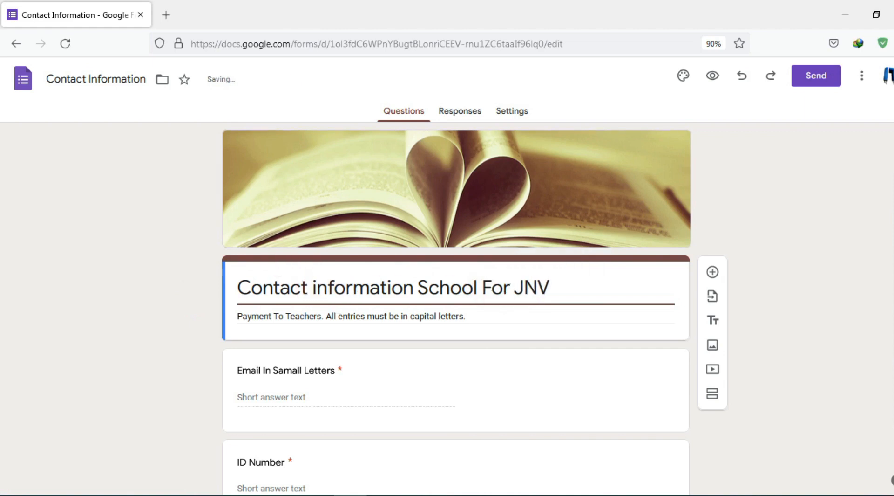
key(BackSpace)
text(I)
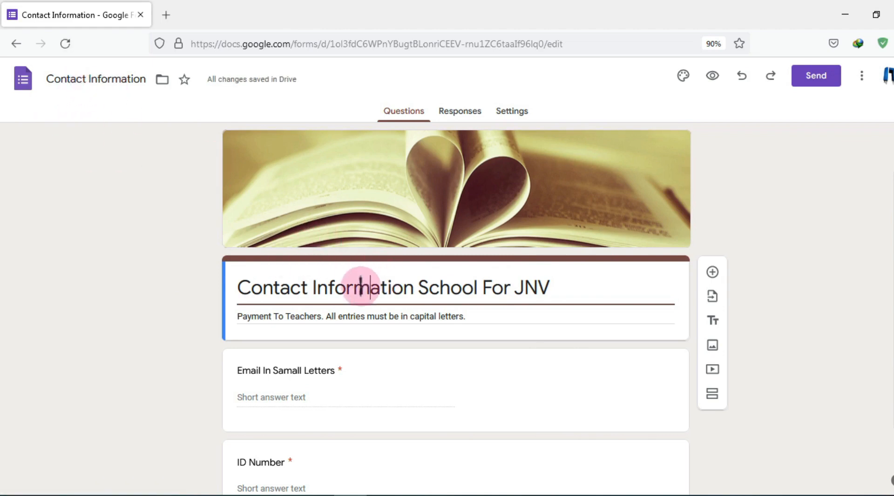
click(418, 287)
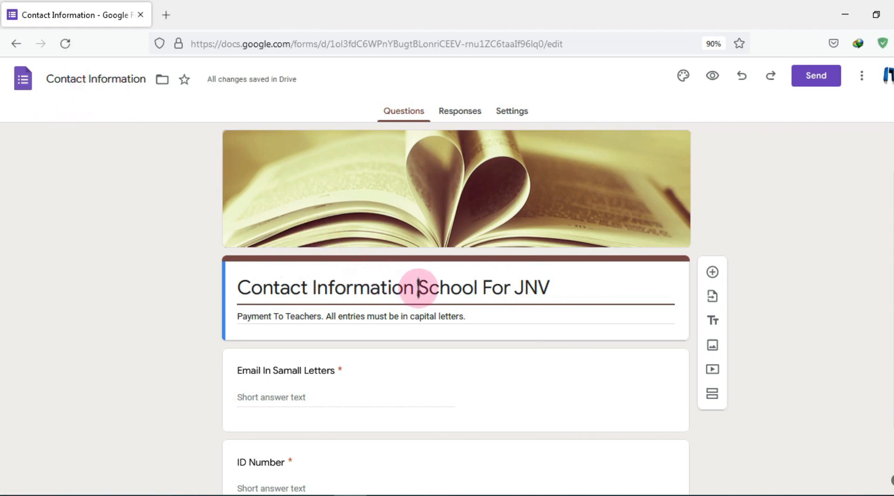
click(555, 289)
drag(550, 285, 225, 282)
key(ctrl+c)
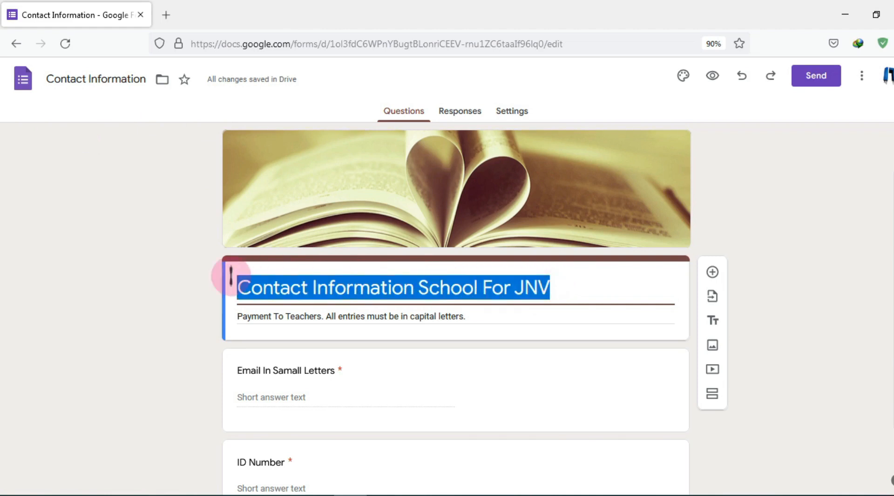
click(365, 287)
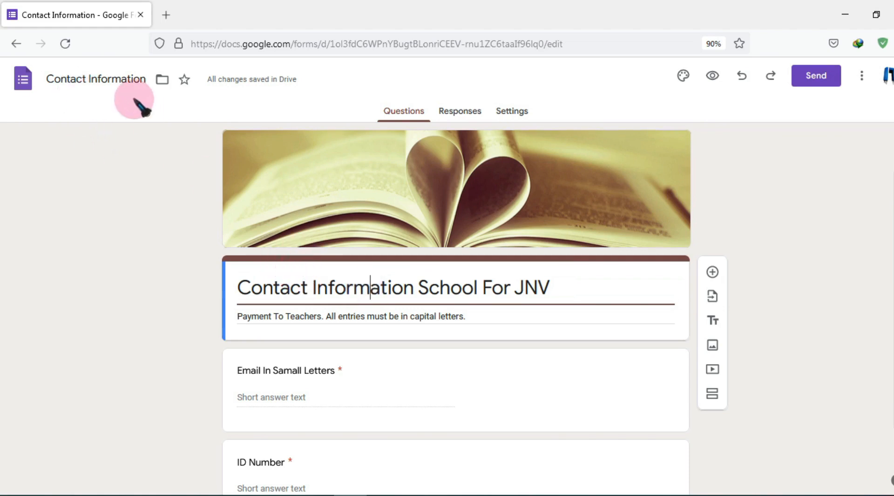
Paste 'Contact Information School For JNV' as the form's file name
click(115, 80)
triple_click(115, 79)
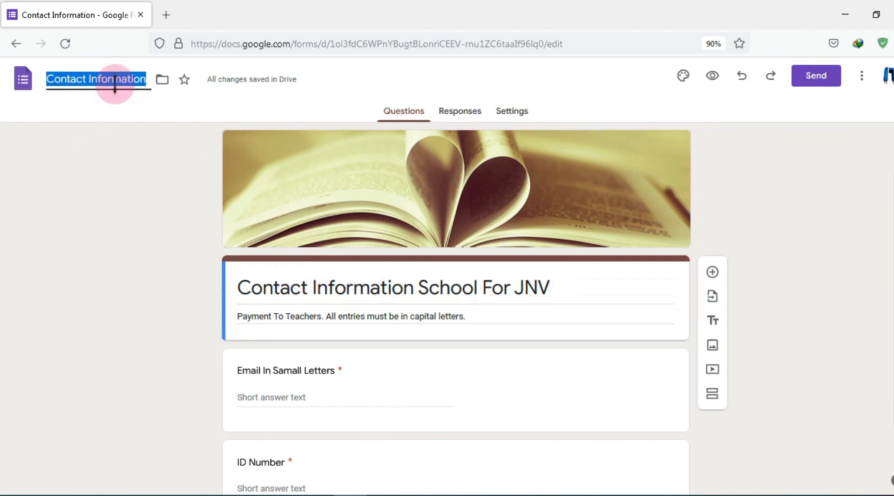
key(ctrl+v)
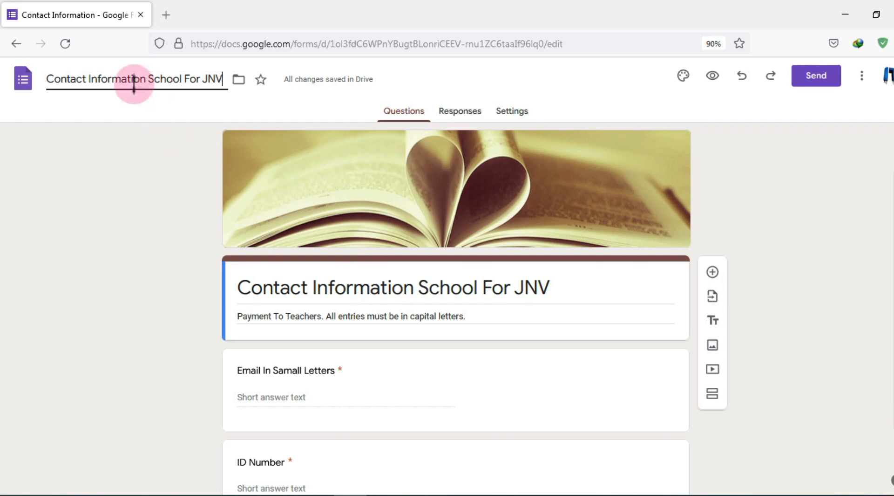
click(335, 287)
triple_click(336, 286)
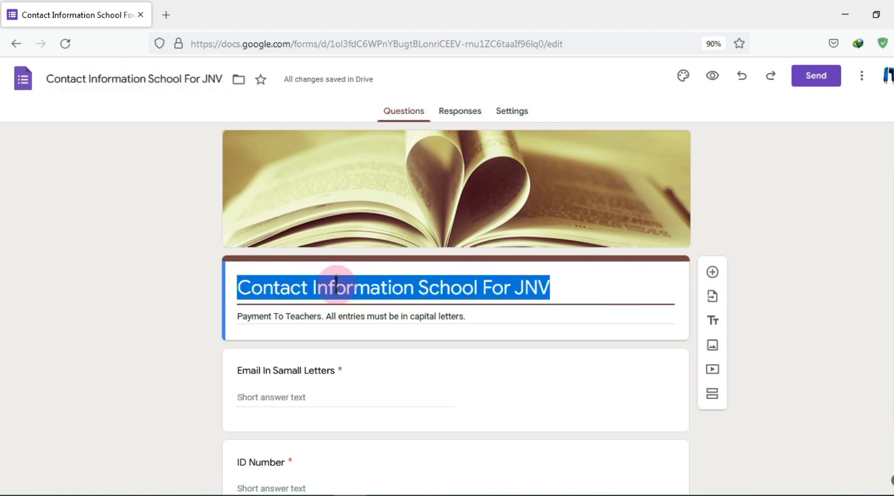
click(336, 286)
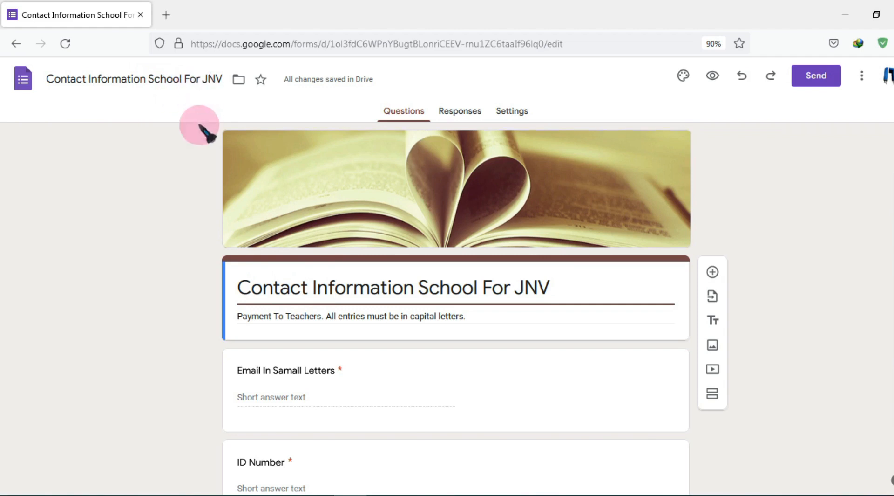
scroll(526, 268, down, 2)
scroll(531, 265, up, 2)
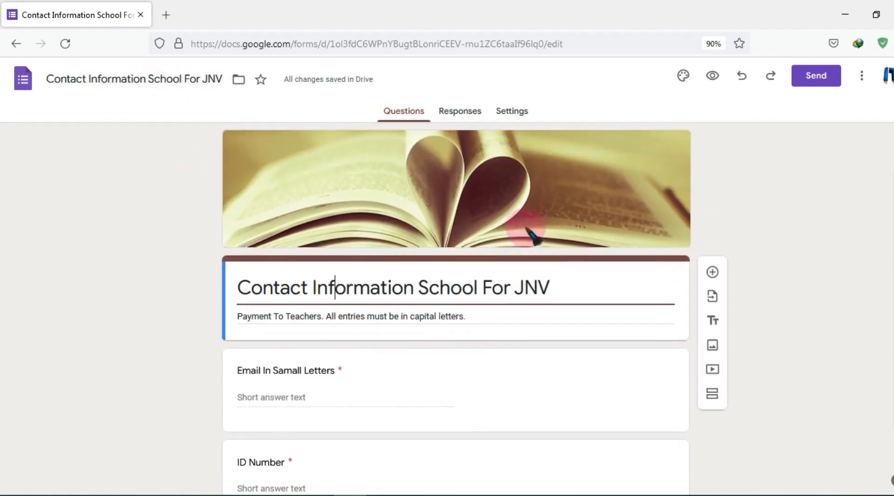
scroll(512, 219, down, 5)
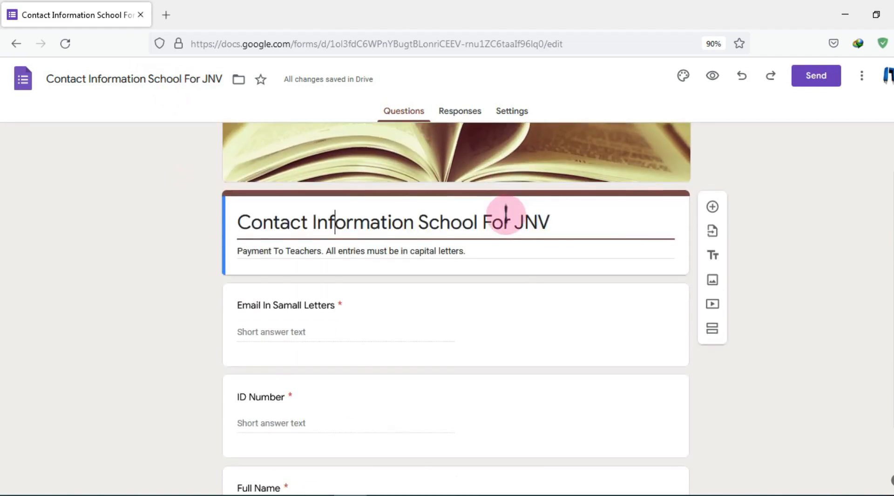
scroll(513, 219, up, 5)
scroll(512, 219, down, 3)
scroll(479, 219, up, 3)
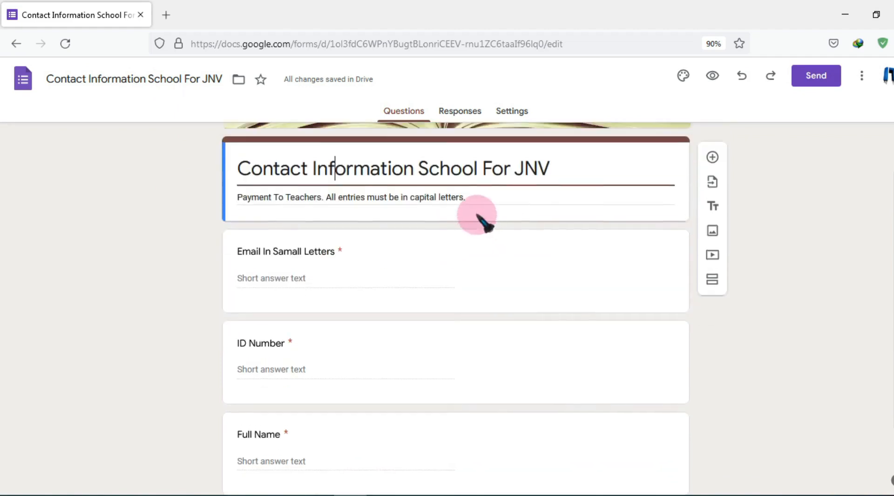
In Settings, turn on 'Make this a quiz' and change the Missed questions toggle
click(475, 116)
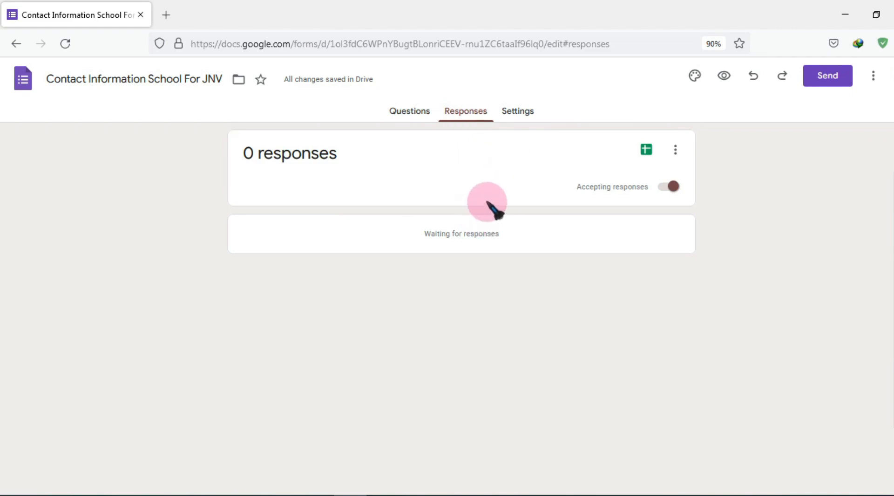
click(517, 111)
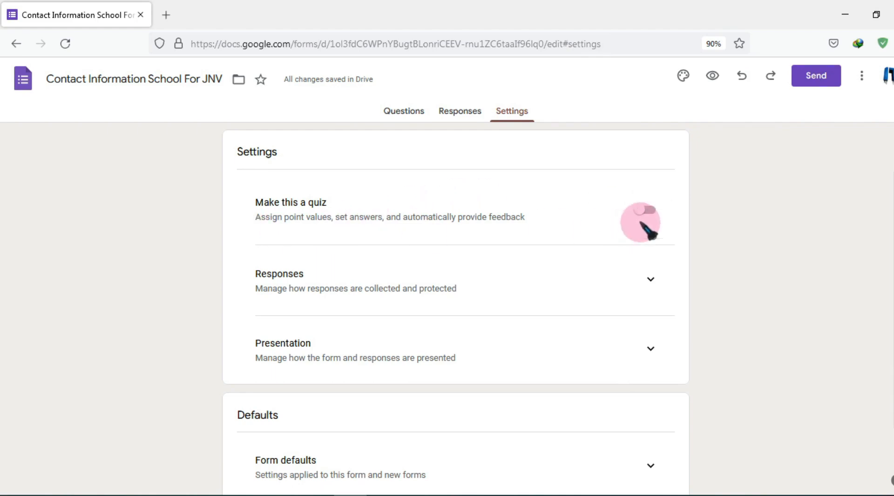
click(651, 212)
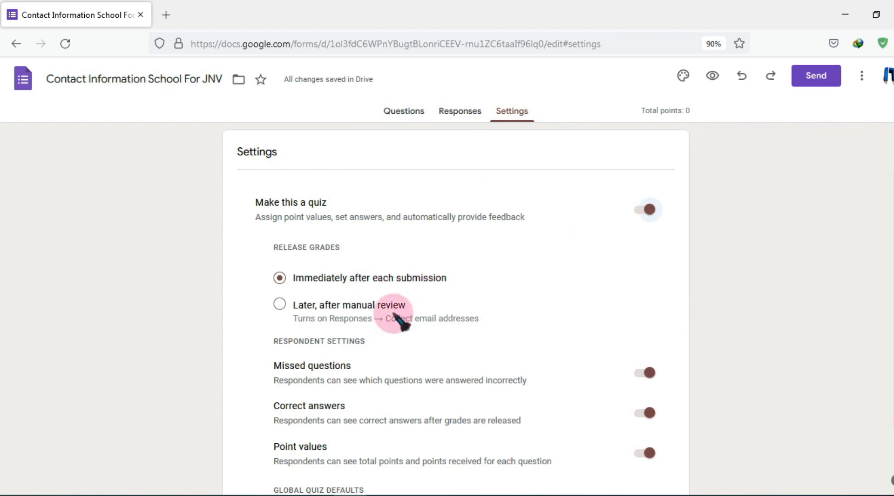
scroll(326, 368, down, 2)
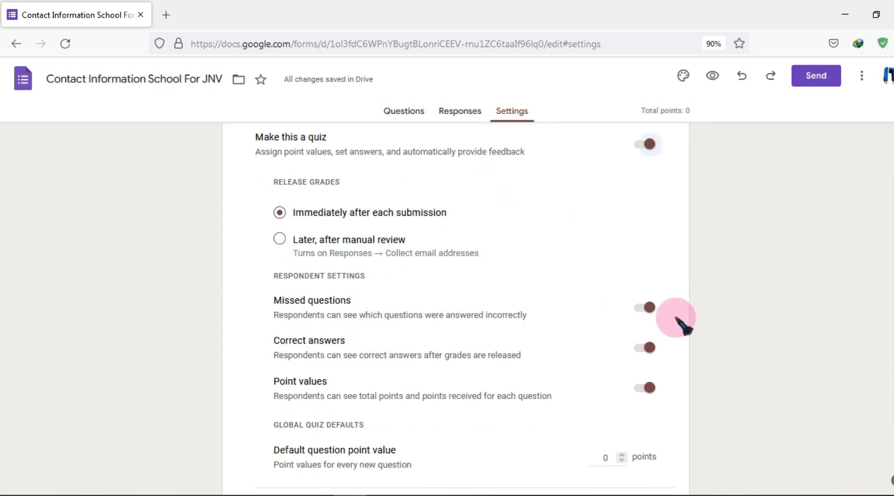
click(641, 307)
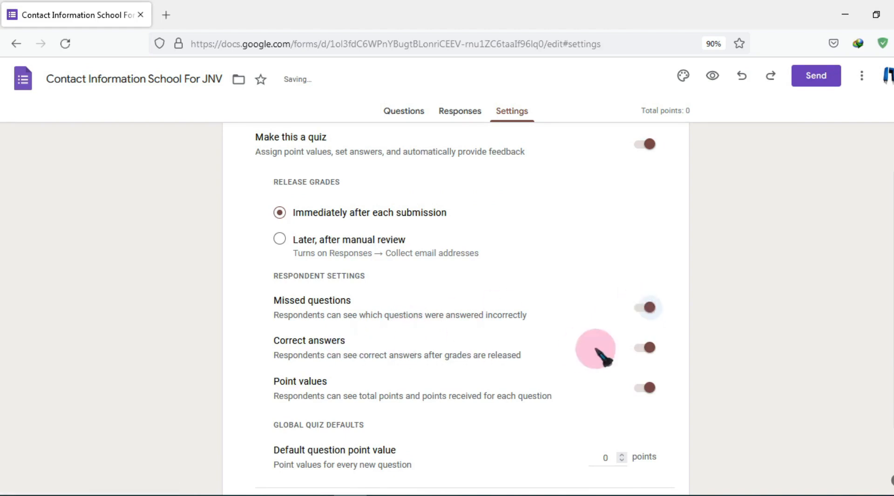
scroll(549, 333, down, 3)
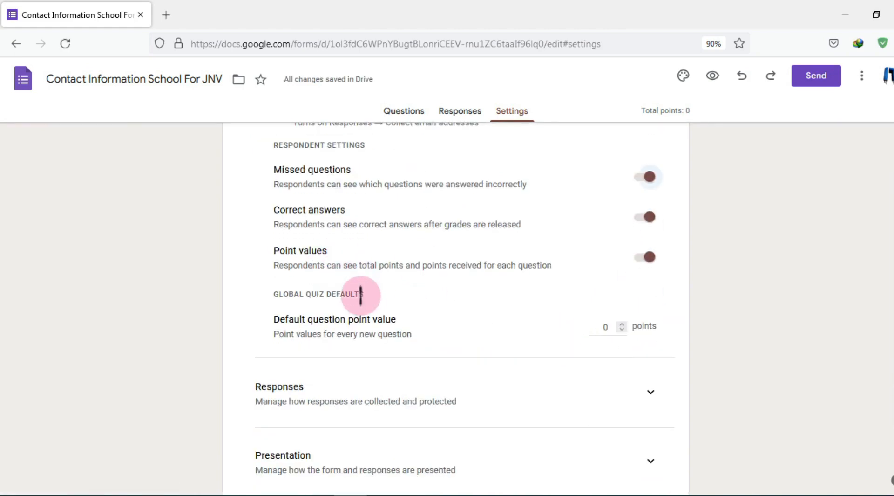
scroll(447, 321, down, 2)
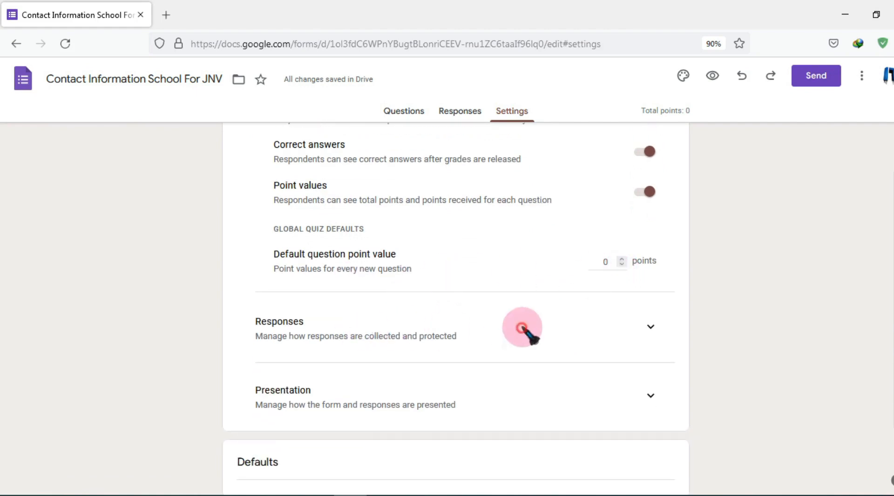
Turn on 'Collect email addresses' and set 'Send responders a copy of their response' to Always
click(633, 332)
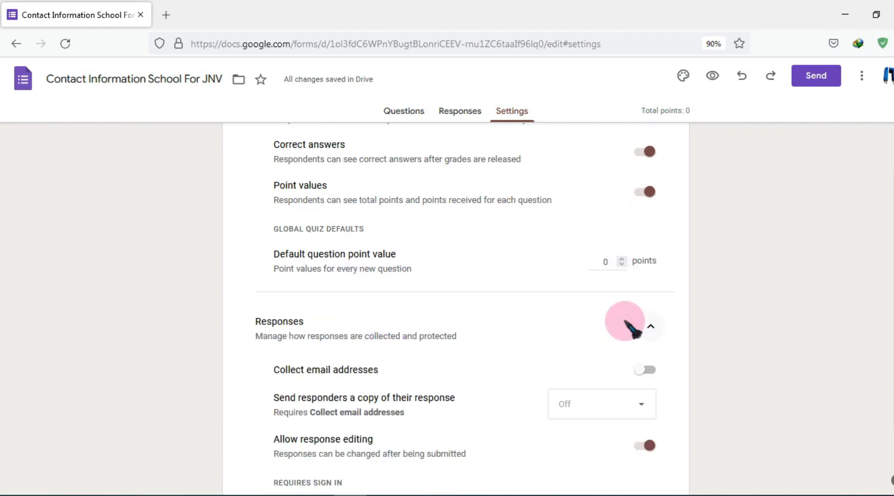
scroll(487, 292, down, 3)
click(648, 239)
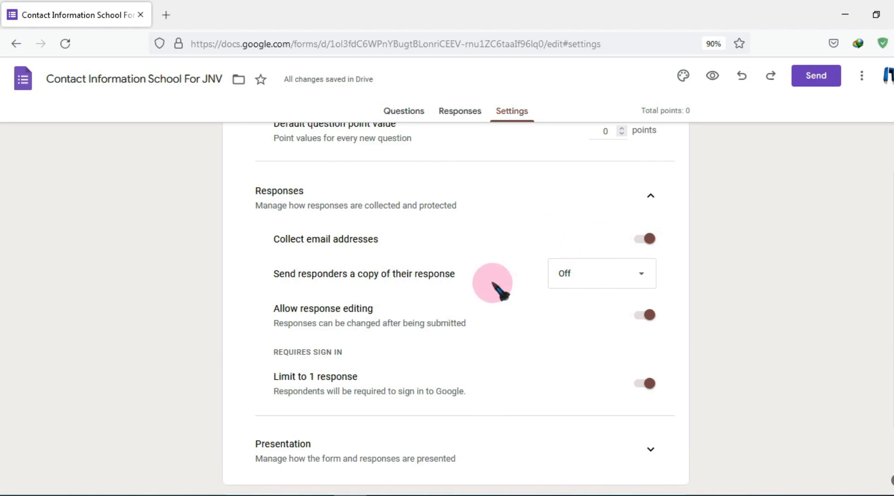
click(605, 280)
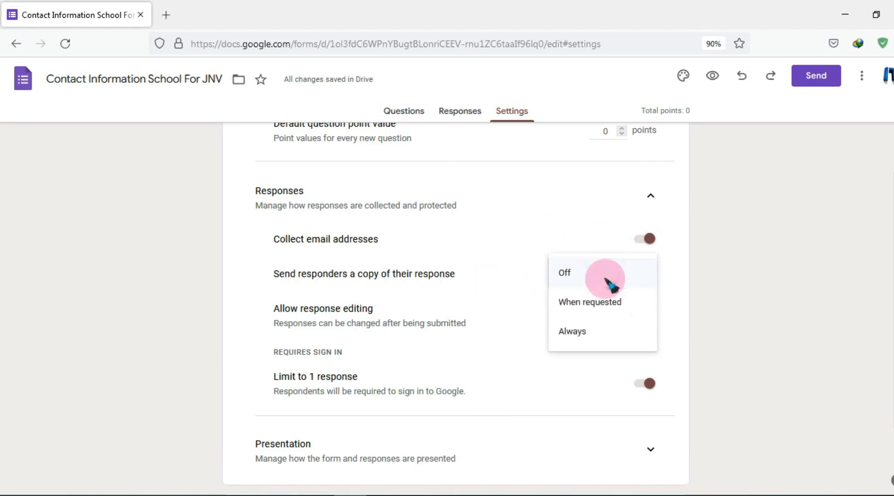
click(606, 329)
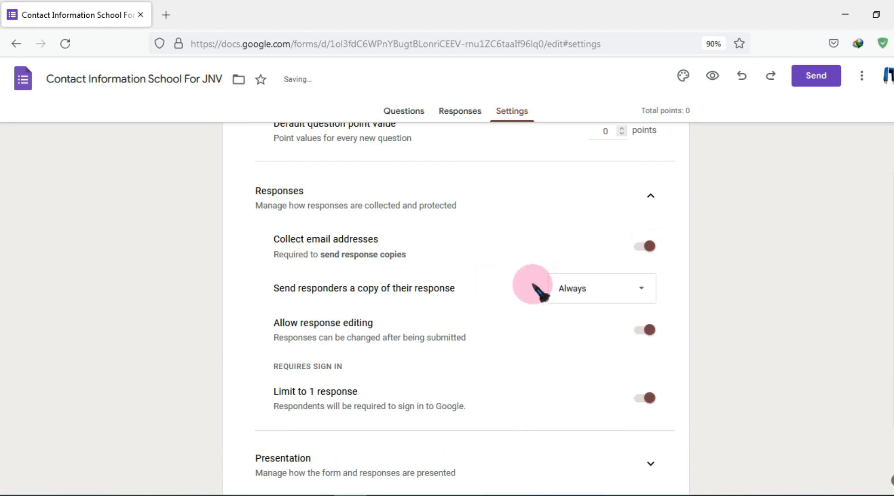
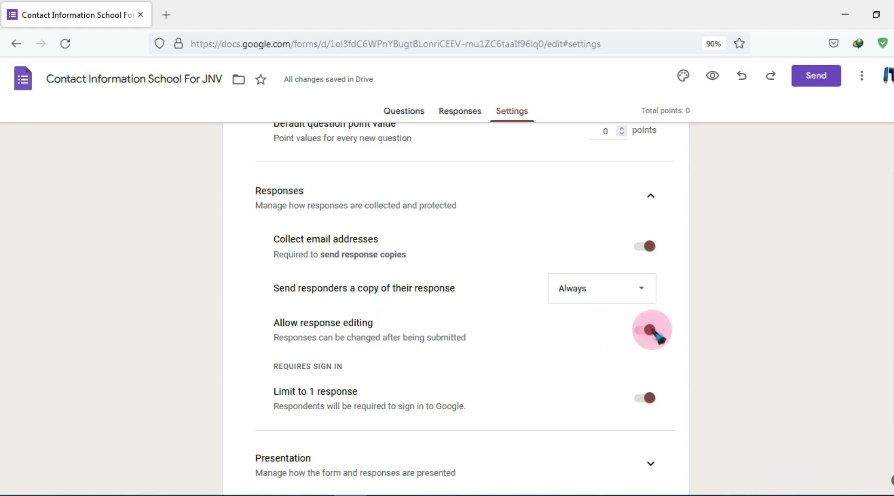
Expand the Presentation section in Settings to show the progress bar, question order and confirmation message options
scroll(652, 336, down, 4)
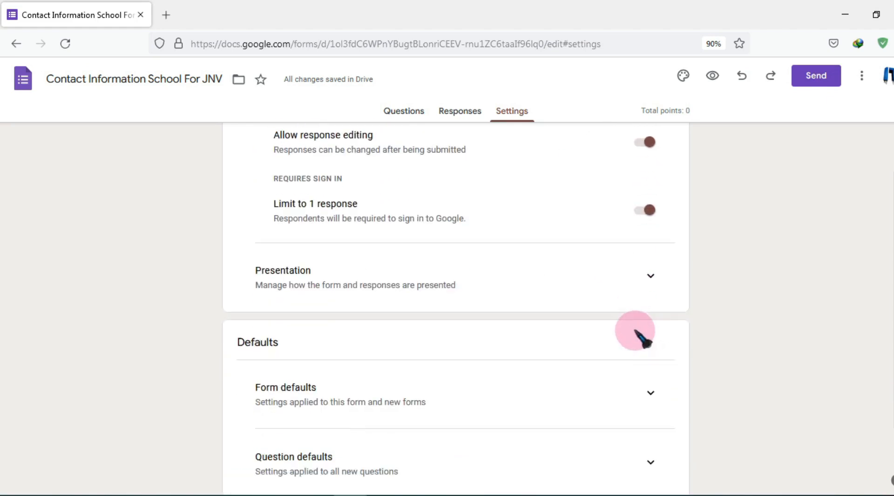
click(653, 270)
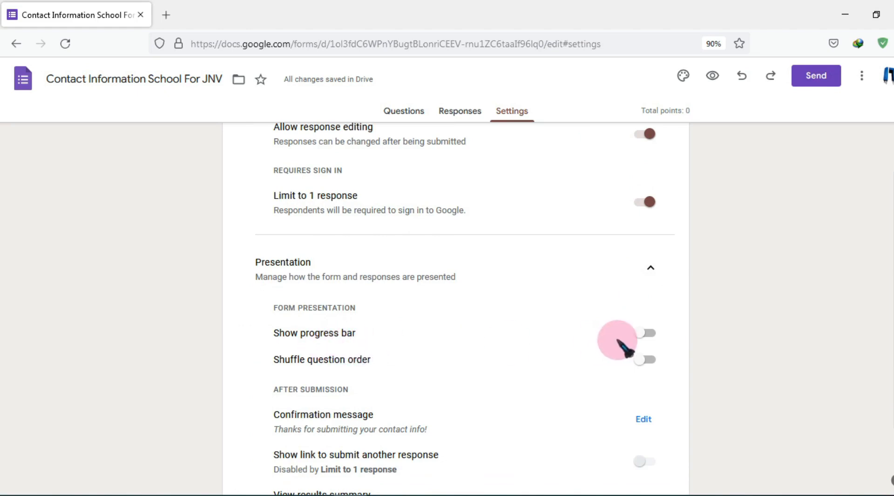
scroll(356, 347, down, 2)
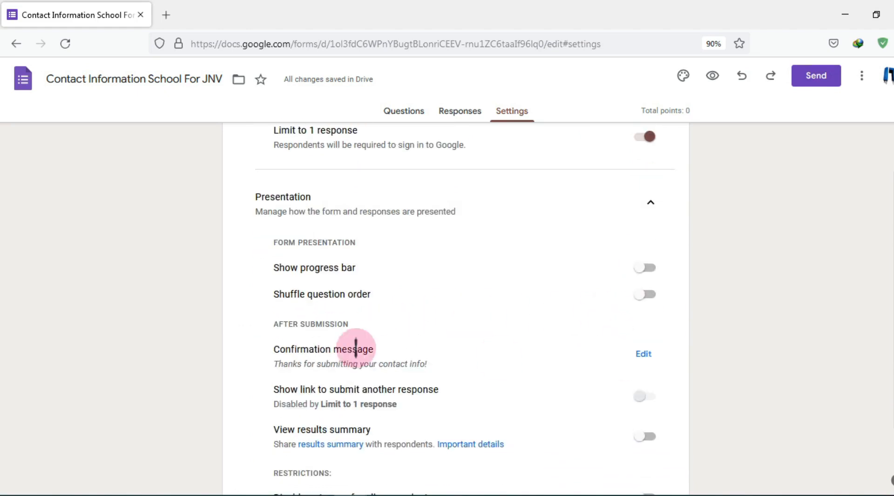
scroll(356, 347, down, 2)
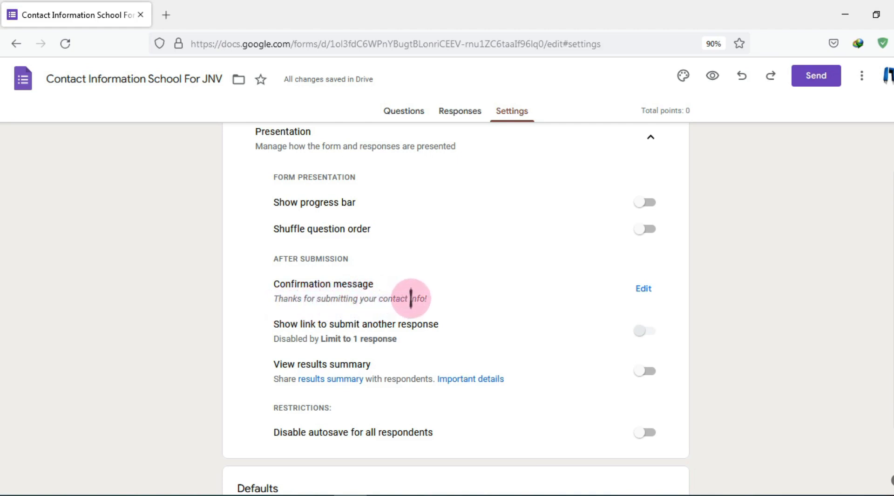
Append 'BY' and the author's name after 'info!' in the confirmation message and save it
click(644, 289)
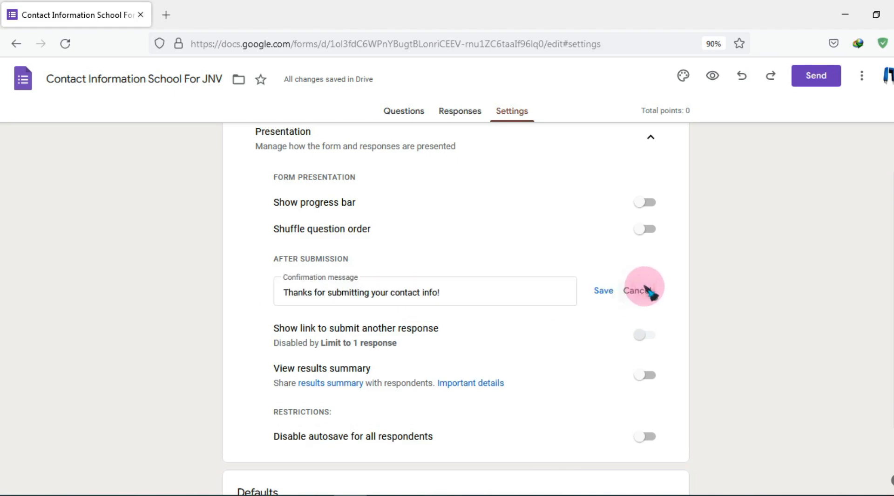
click(468, 289)
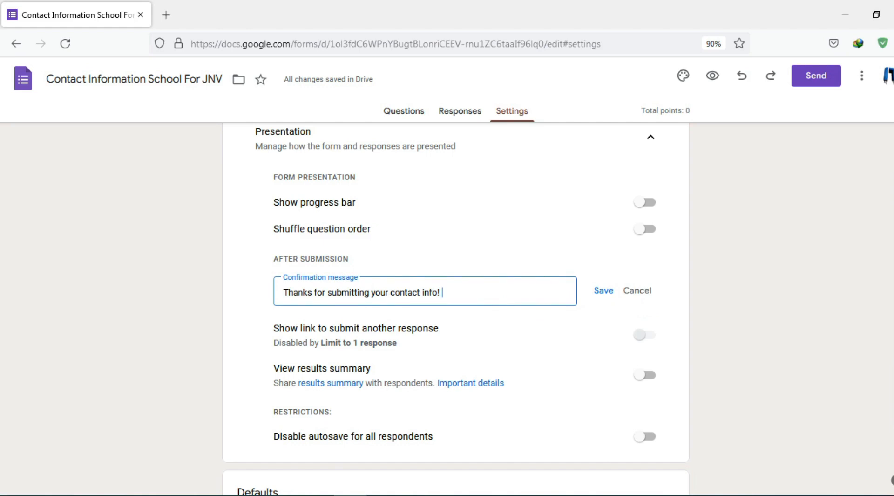
text(PAWAN)
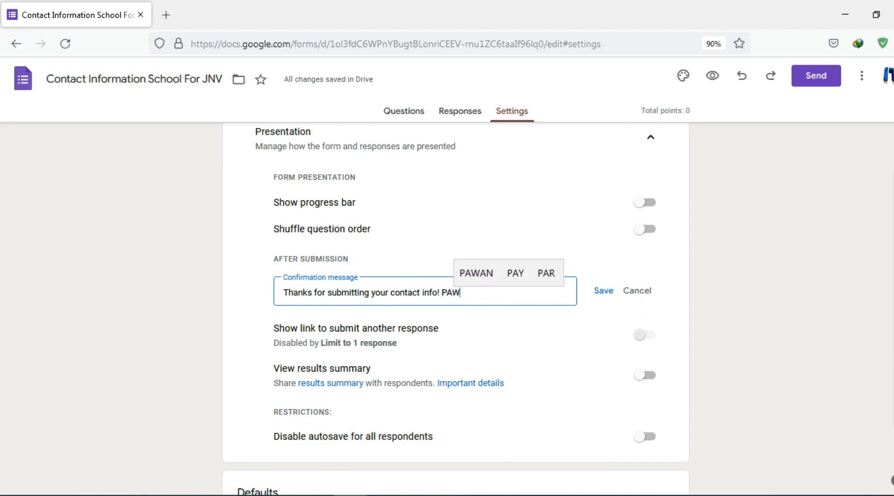
click(449, 291)
text(REG)
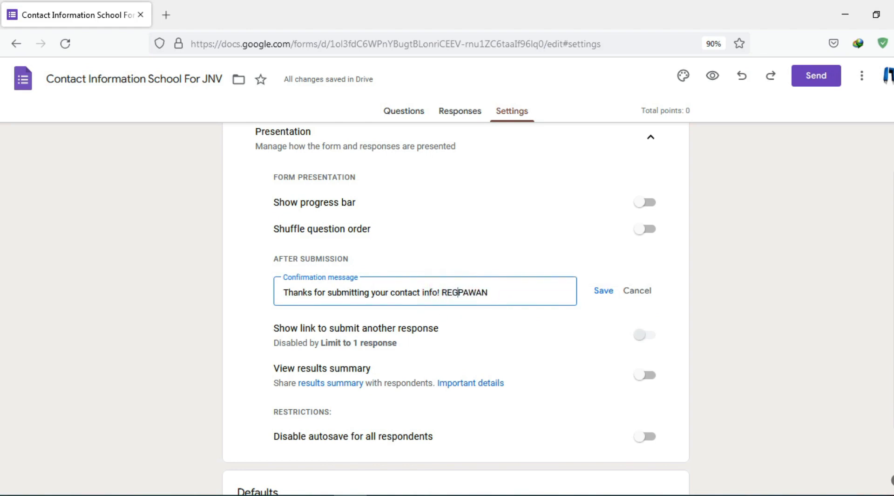
text(ARD)
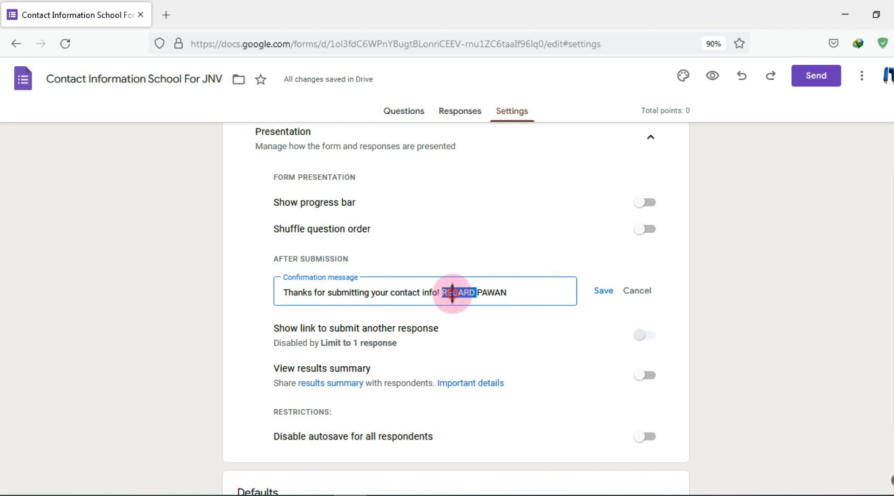
key(BackSpace)
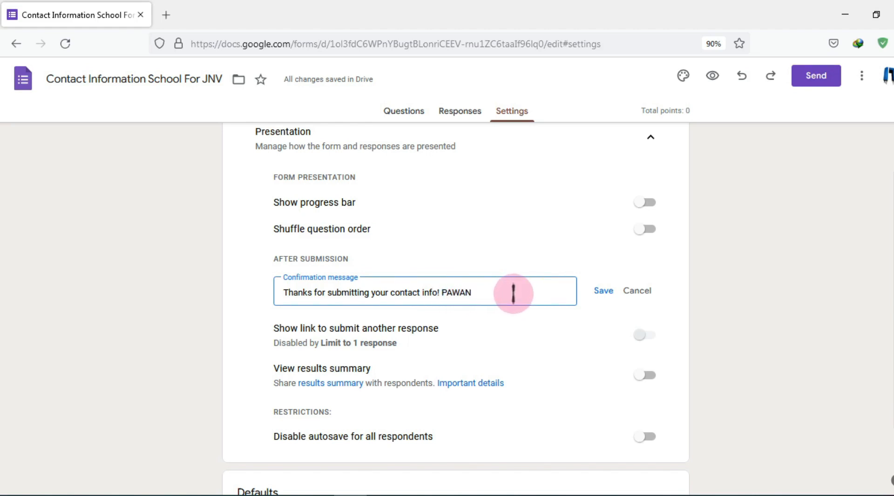
text(BY)
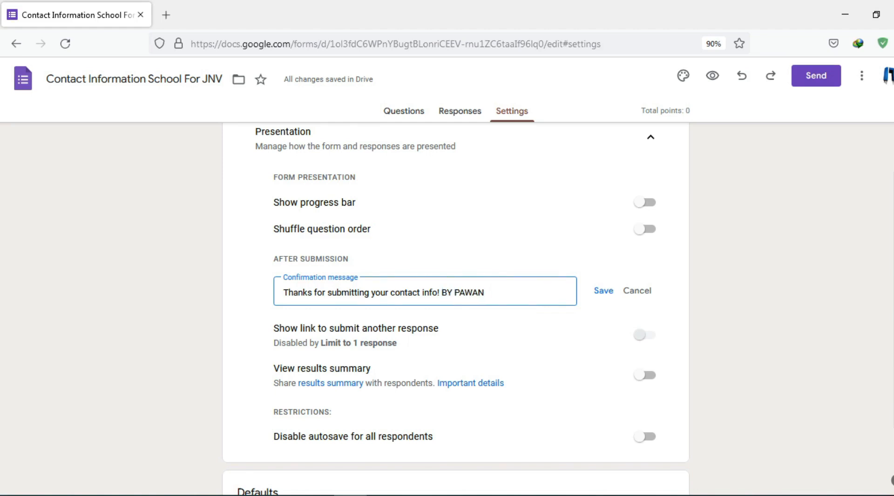
click(603, 290)
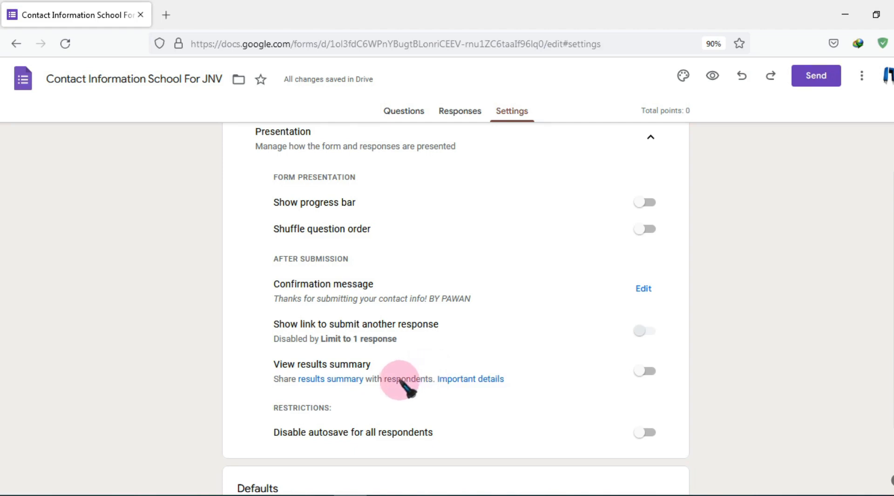
Return to the top of Settings and open the respondent preview of the form
scroll(417, 380, down, 1)
scroll(417, 380, down, 3)
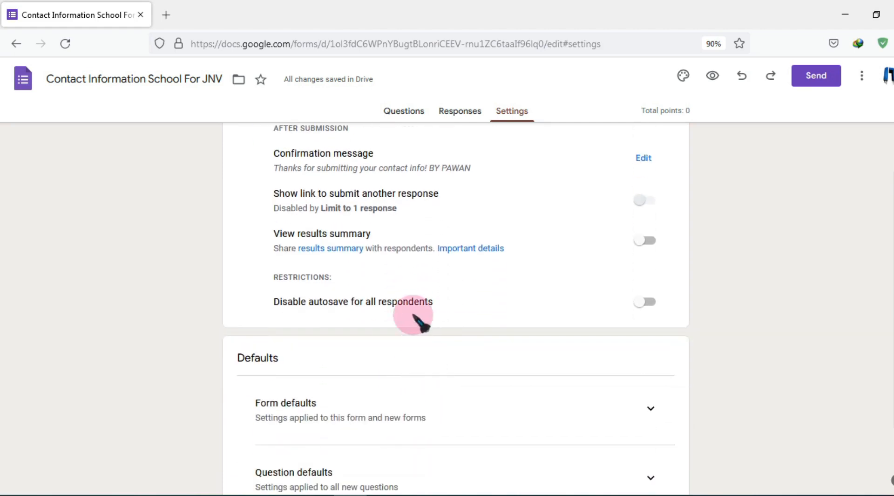
scroll(450, 317, down, 2)
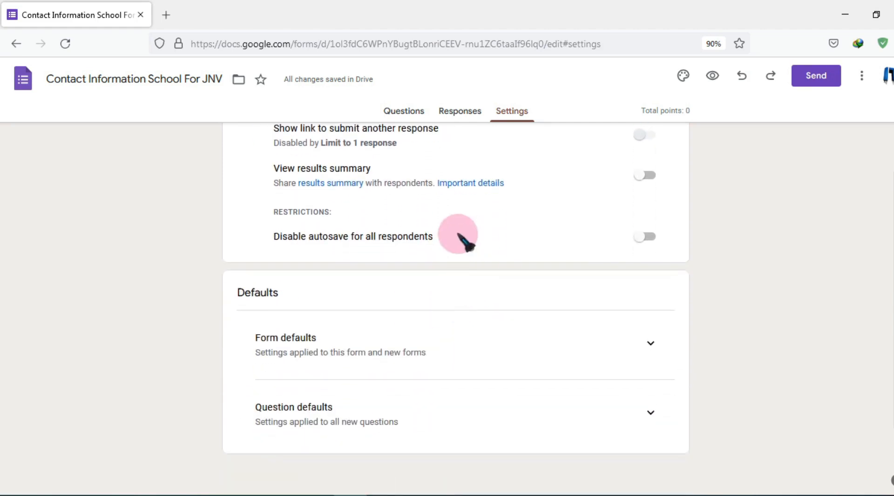
scroll(512, 279, down, 1)
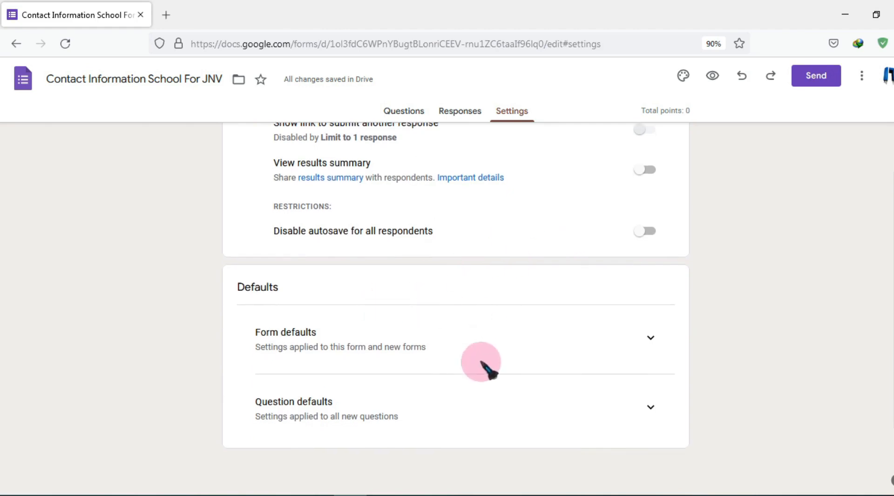
scroll(539, 344, up, 15)
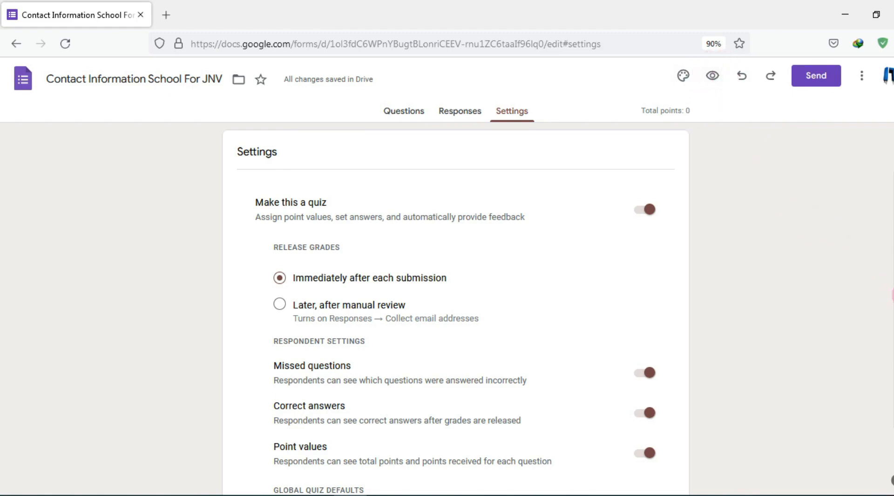
drag(700, 66, 716, 82)
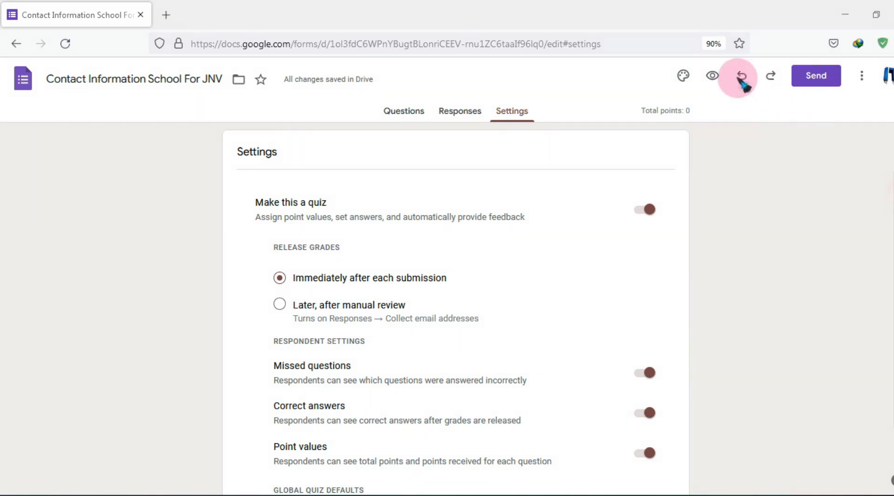
click(712, 76)
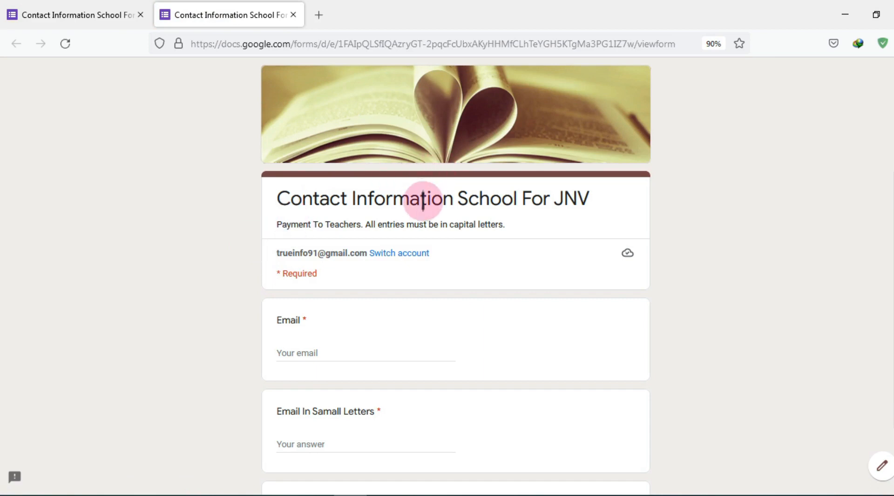
Submit the preview form with every field blank to check that Email is flagged as required
scroll(431, 205, down, 2)
scroll(431, 208, down, 2)
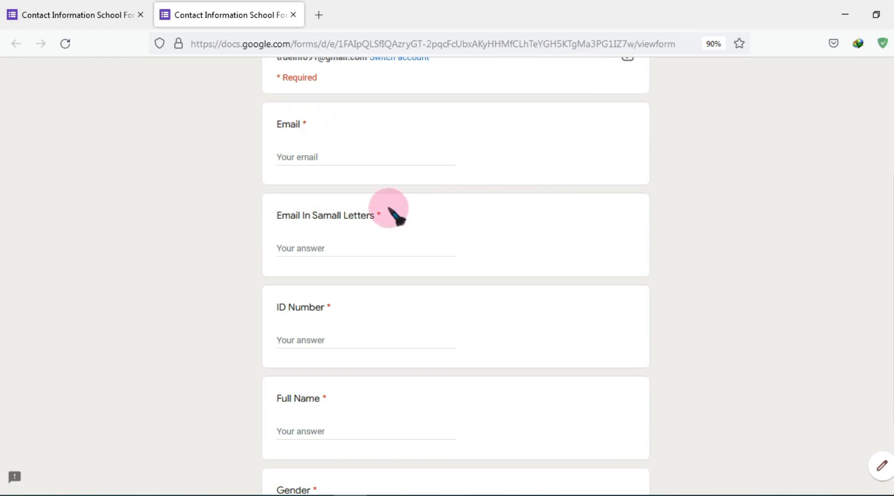
scroll(369, 305, down, 1)
scroll(363, 298, down, 8)
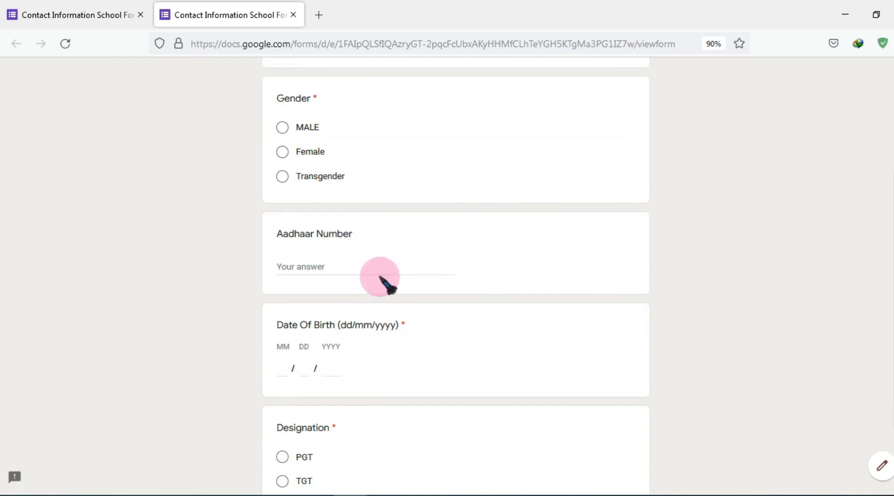
scroll(379, 277, down, 3)
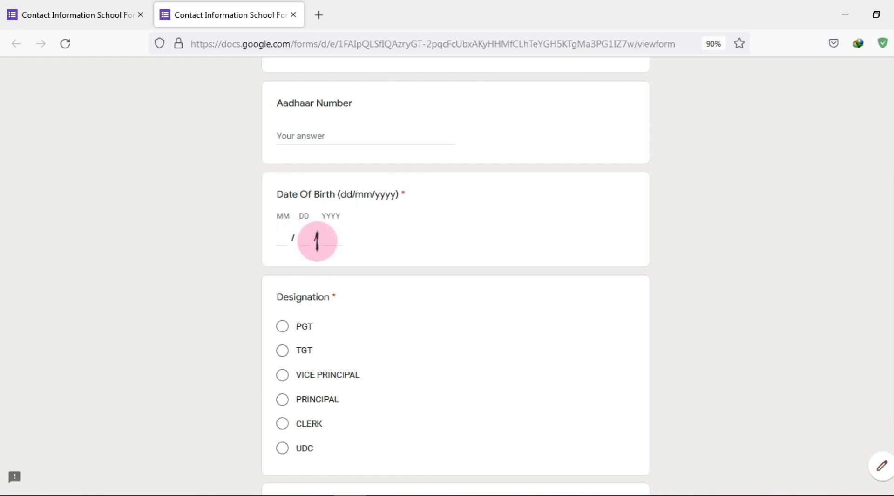
scroll(319, 261, down, 5)
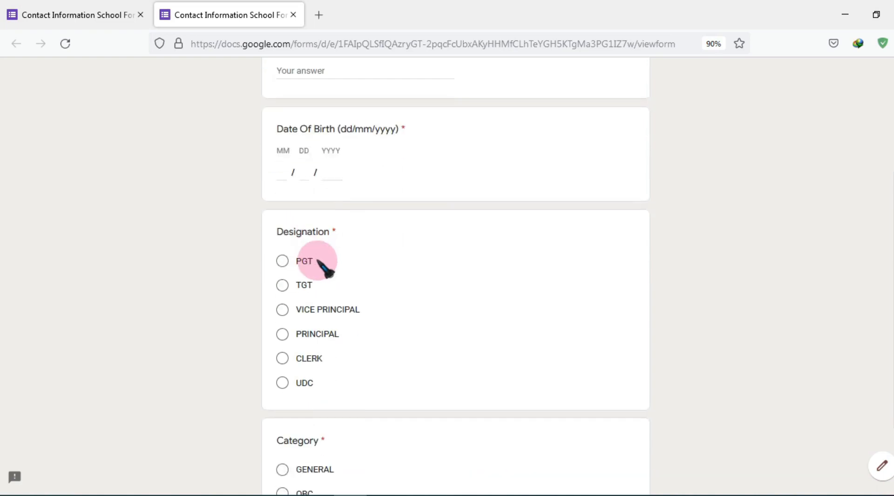
scroll(335, 276, down, 5)
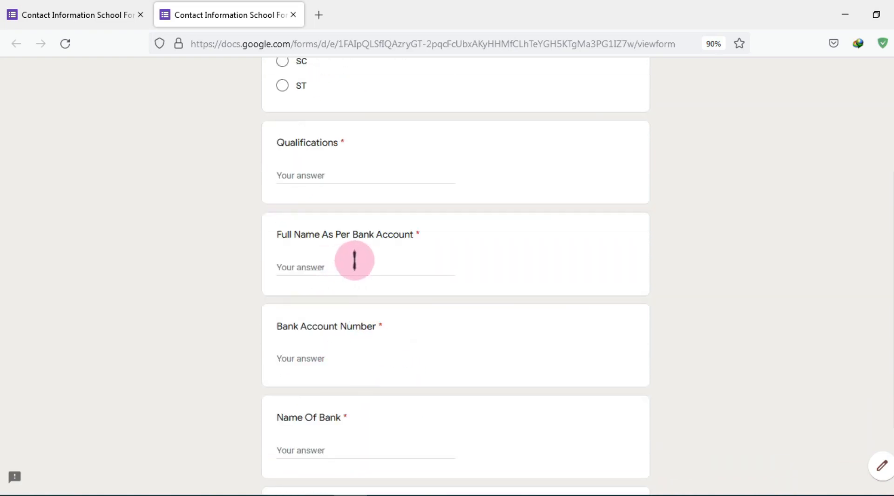
scroll(339, 295, down, 1)
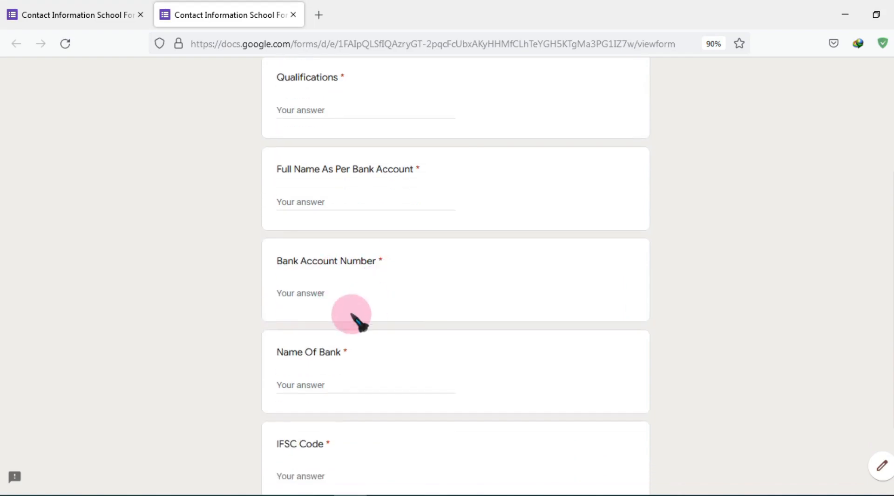
scroll(356, 314, down, 1)
scroll(326, 303, down, 2)
scroll(326, 300, down, 2)
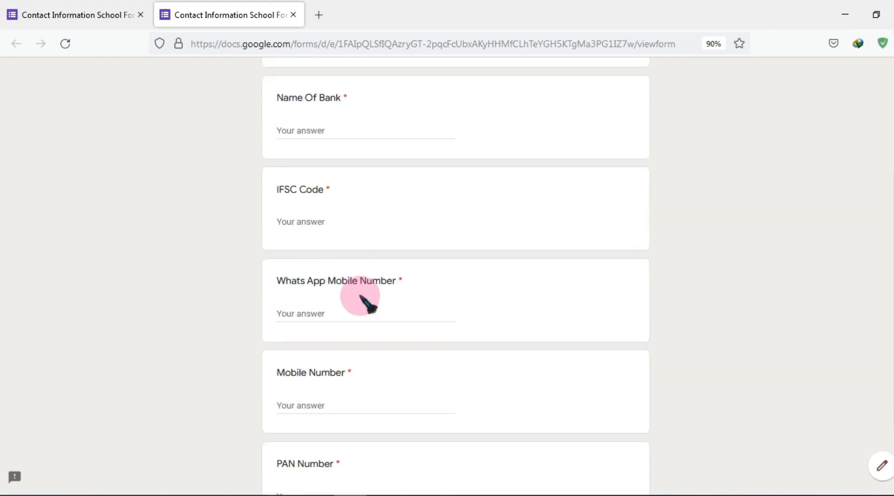
scroll(338, 308, down, 1)
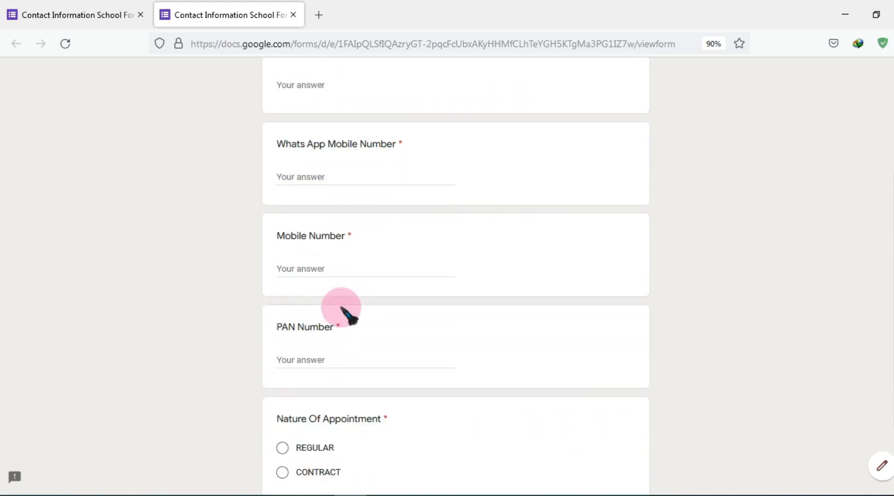
scroll(347, 336, down, 2)
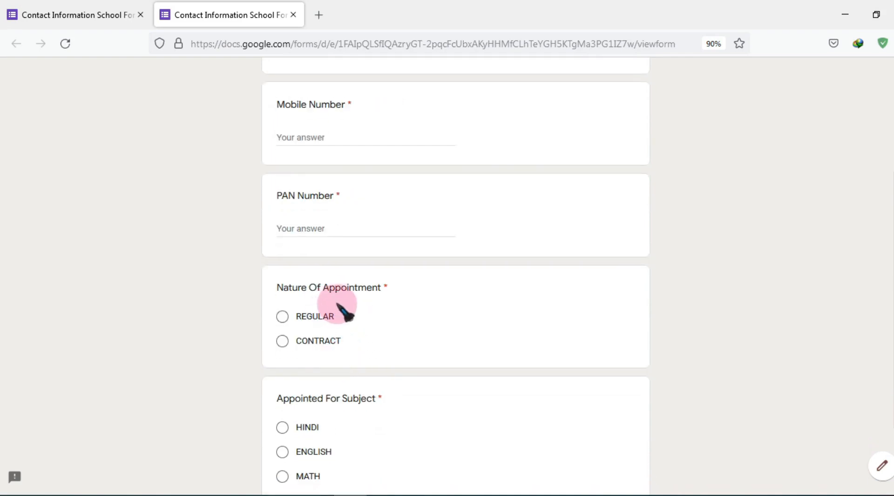
scroll(364, 340, down, 1)
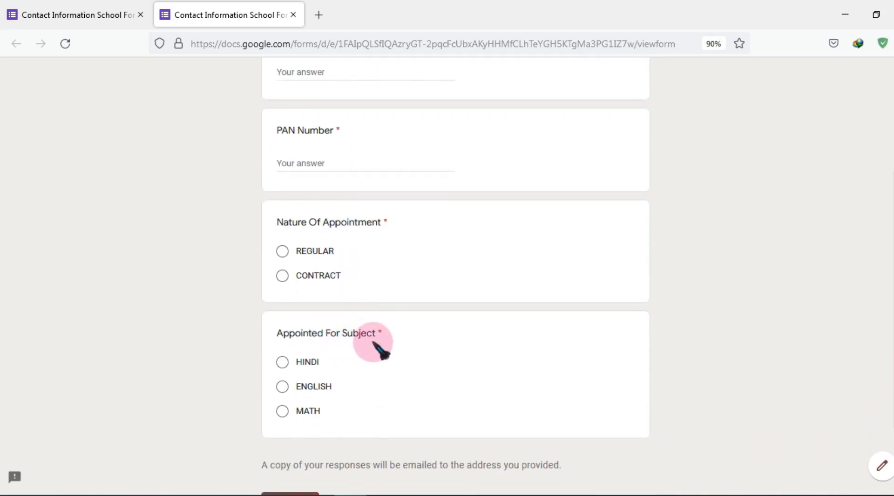
scroll(376, 347, down, 2)
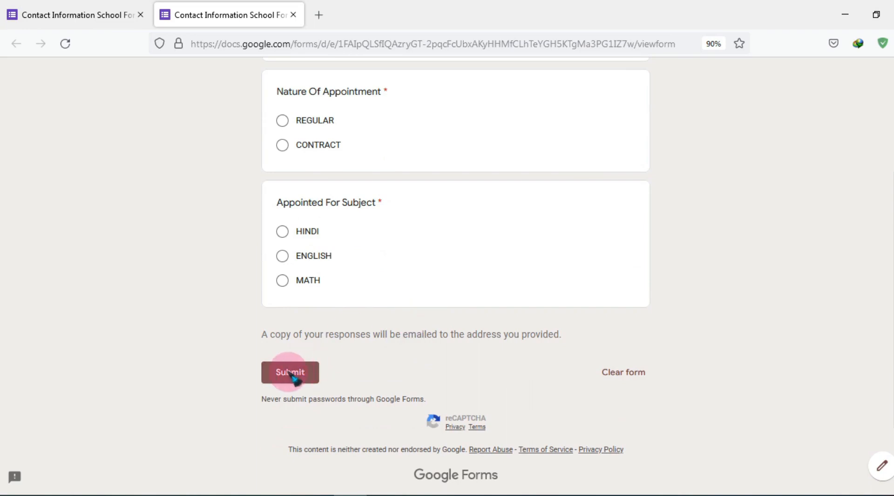
click(302, 373)
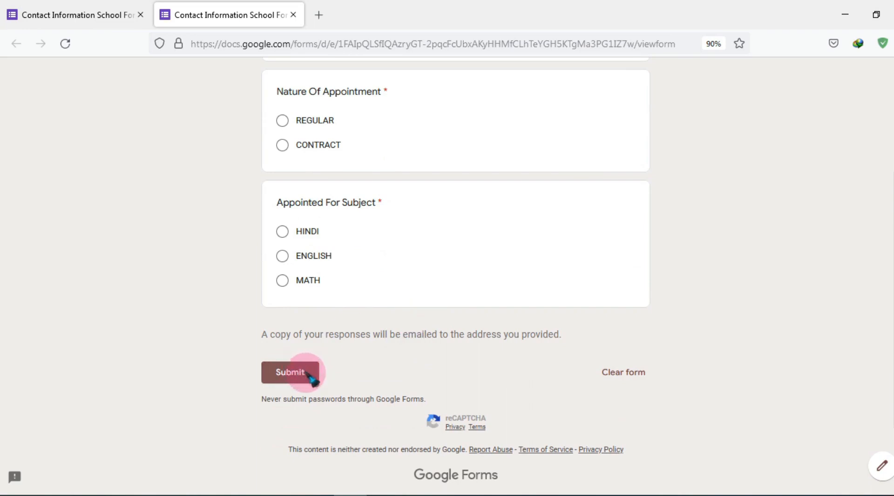
click(307, 373)
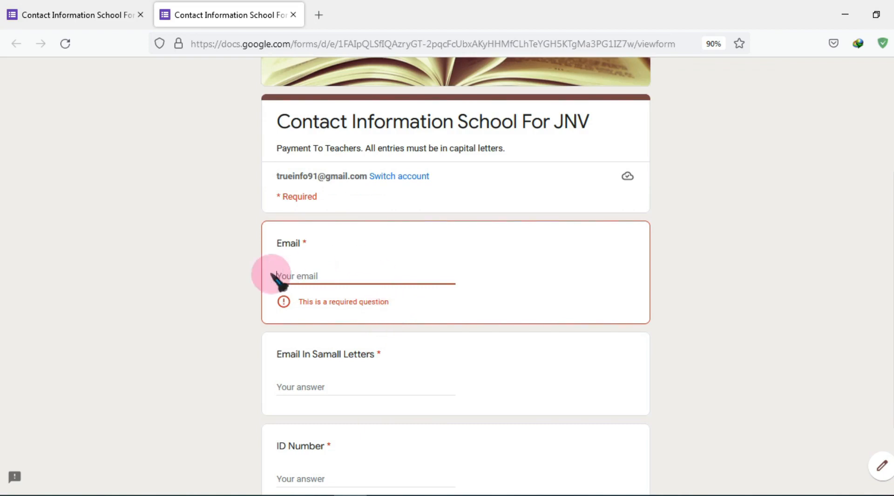
Fill the Email answer from a saved suggestion and paste it into the Email In Samall Letters field
scroll(245, 280, down, 1)
scroll(244, 280, up, 1)
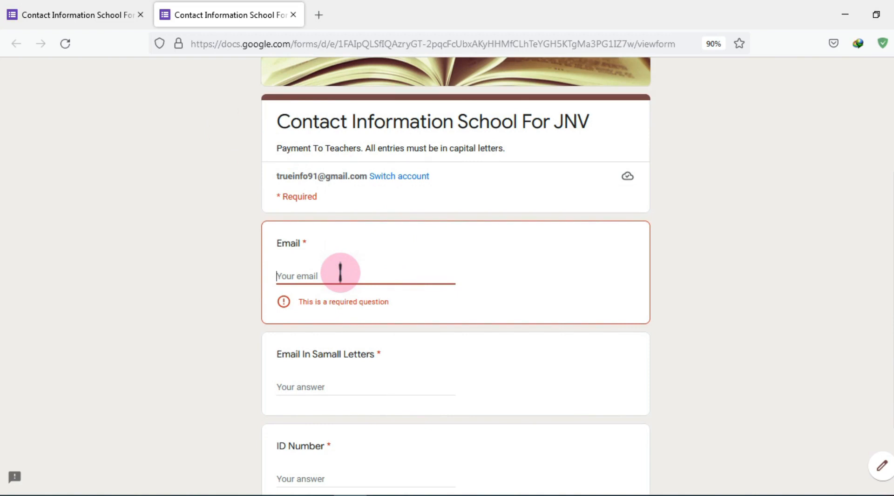
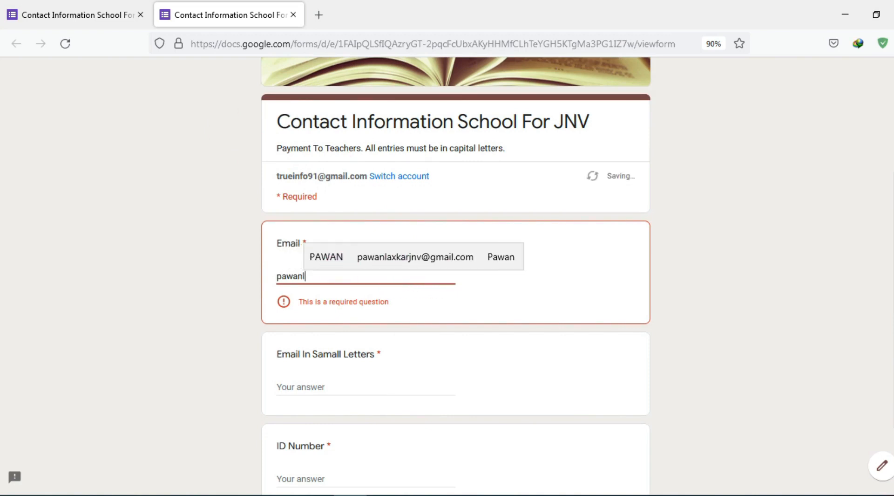
click(341, 272)
click(365, 259)
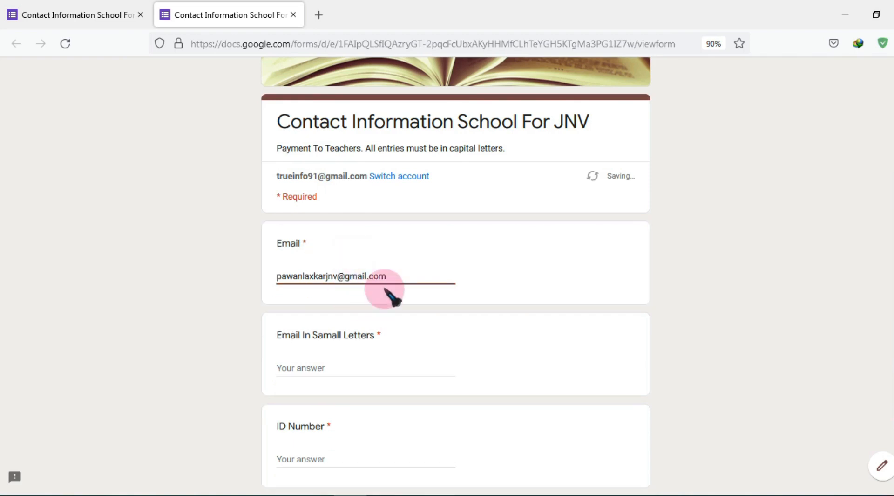
click(319, 368)
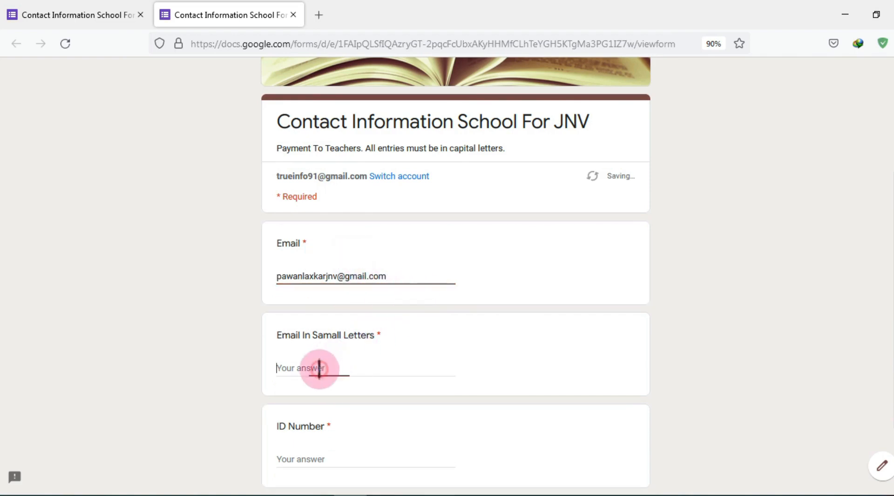
scroll(319, 368, down, 2)
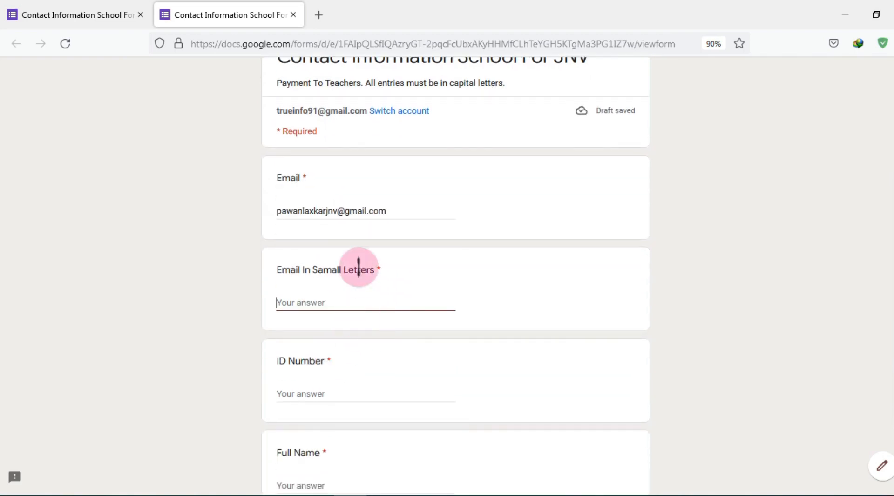
click(362, 209)
triple_click(362, 210)
key(ctrl+c)
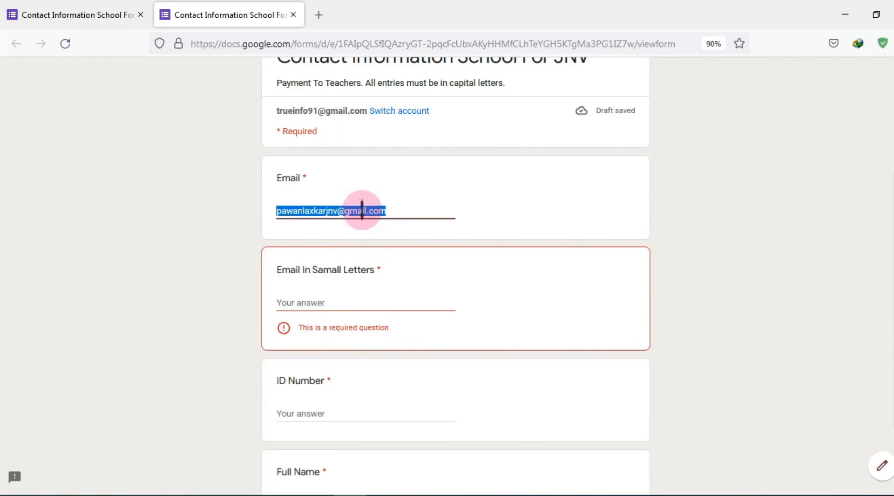
click(325, 302)
key(ctrl+v)
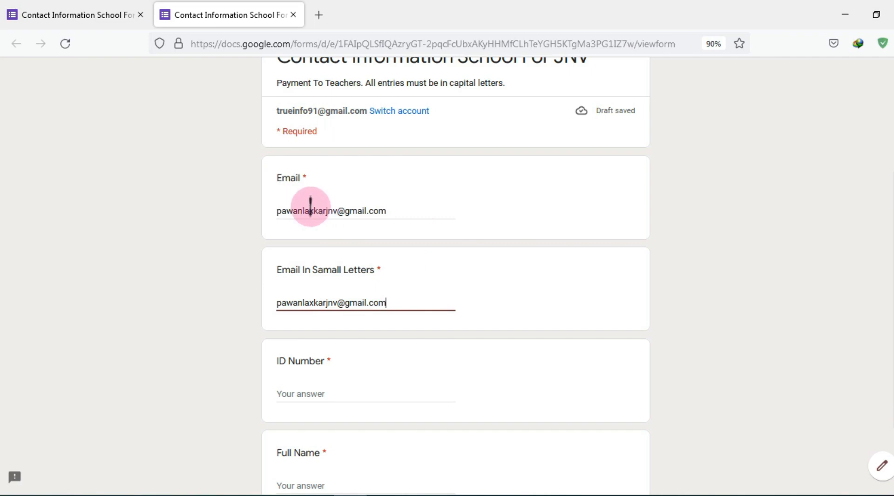
Correct the mistyped letter in the Email answer to 'x' and check the lowercase copy
click(330, 208)
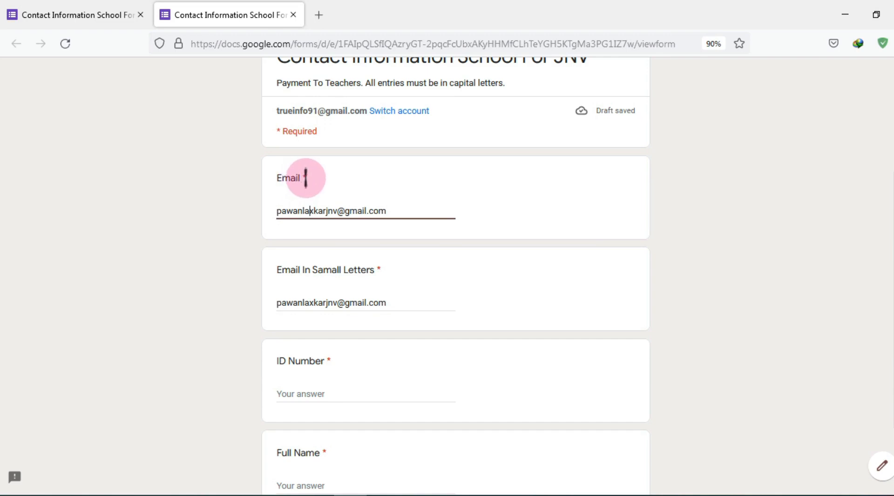
key(Delete)
text(x)
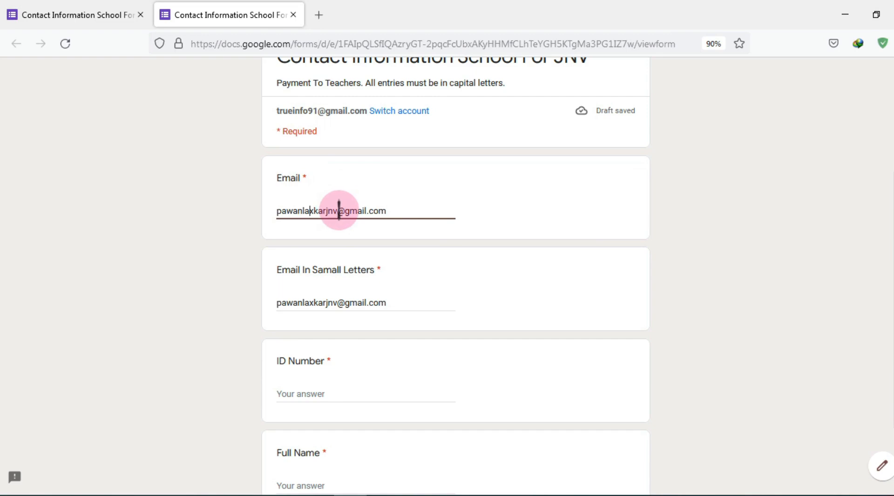
double_click(341, 303)
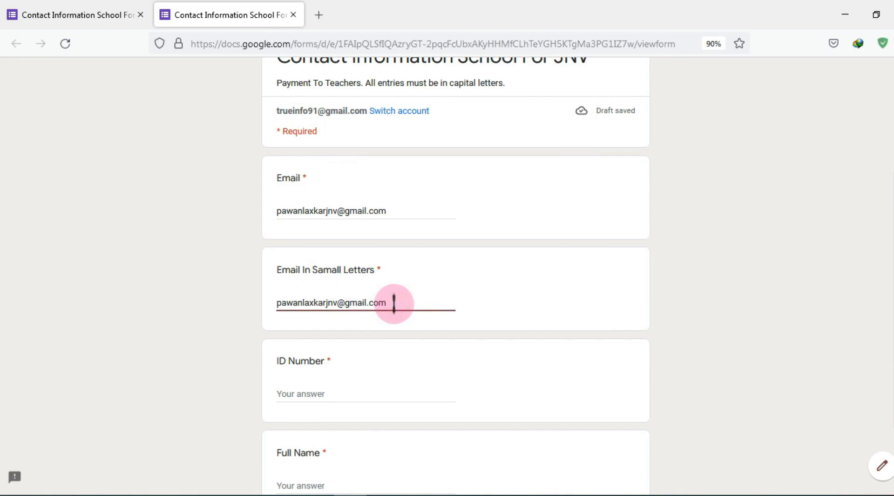
click(329, 303)
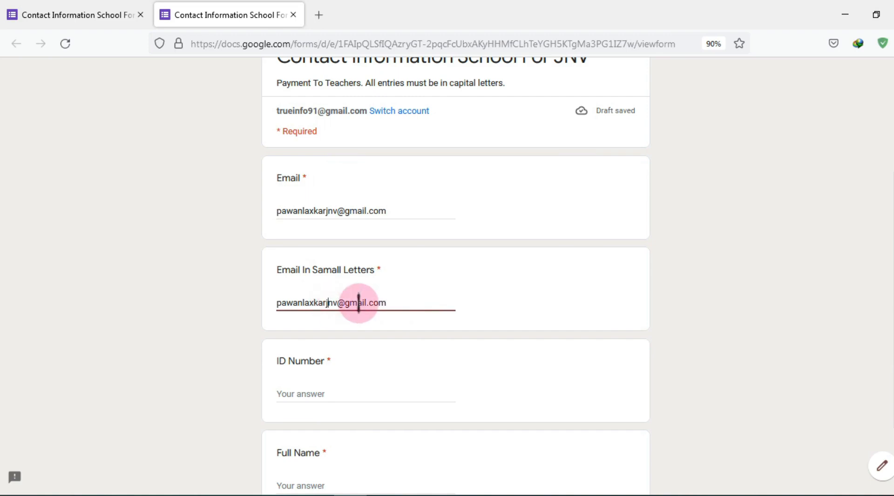
click(350, 210)
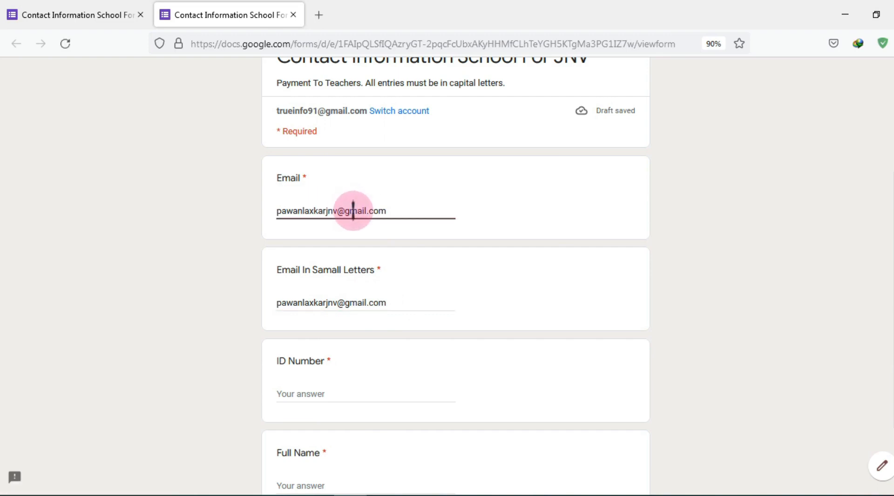
scroll(359, 303, down, 3)
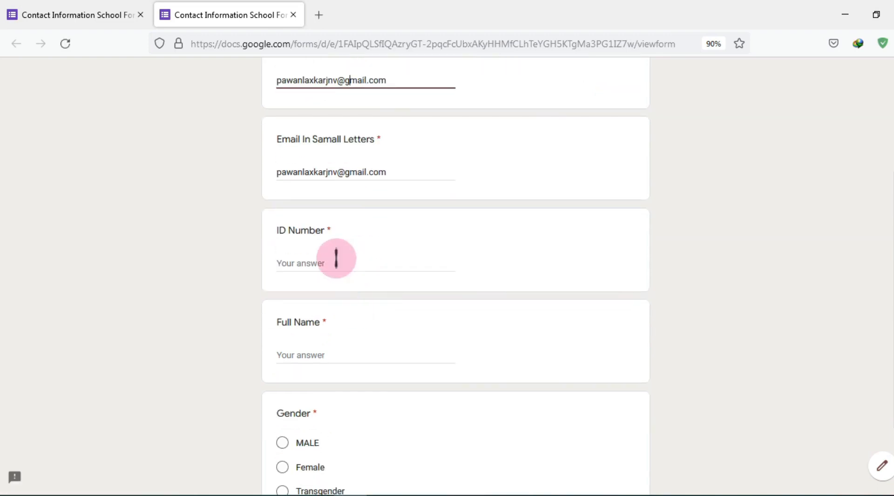
Enter the staff ID number and the respondent's full name
click(337, 259)
text(245)
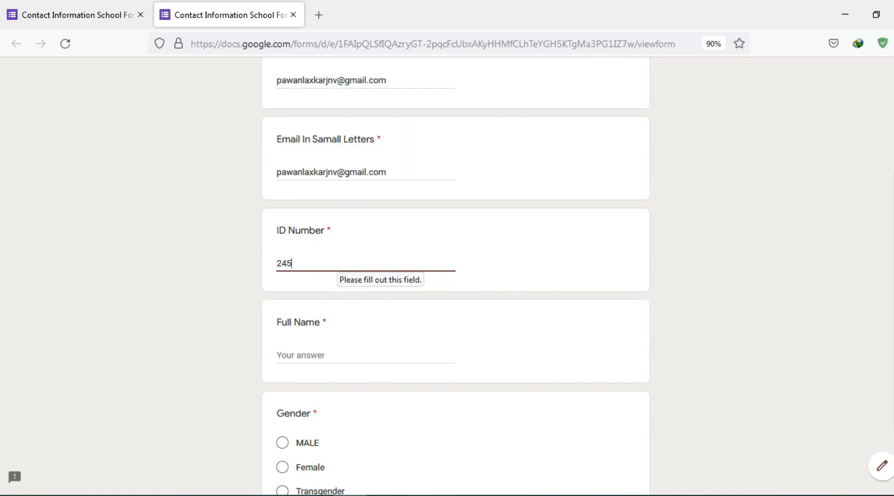
text(0)
scroll(343, 294, down, 4)
click(324, 161)
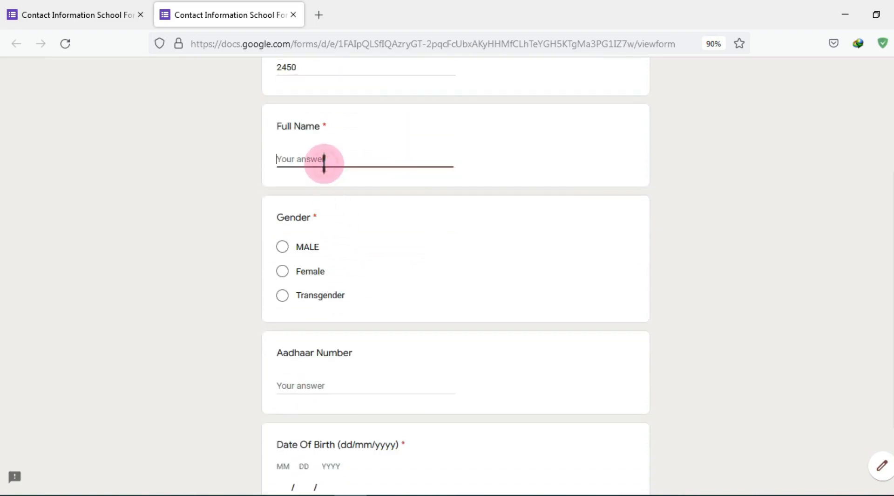
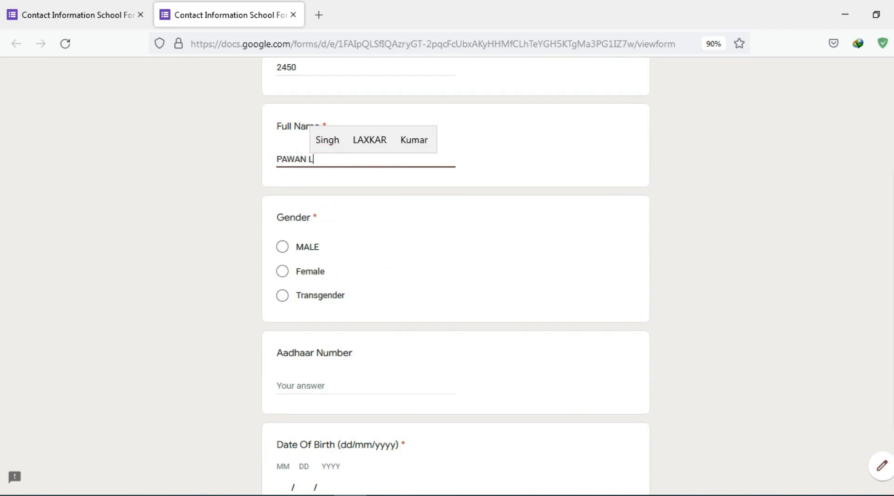
Select MALE as gender and enter the Aadhaar number
scroll(425, 224, up, 10)
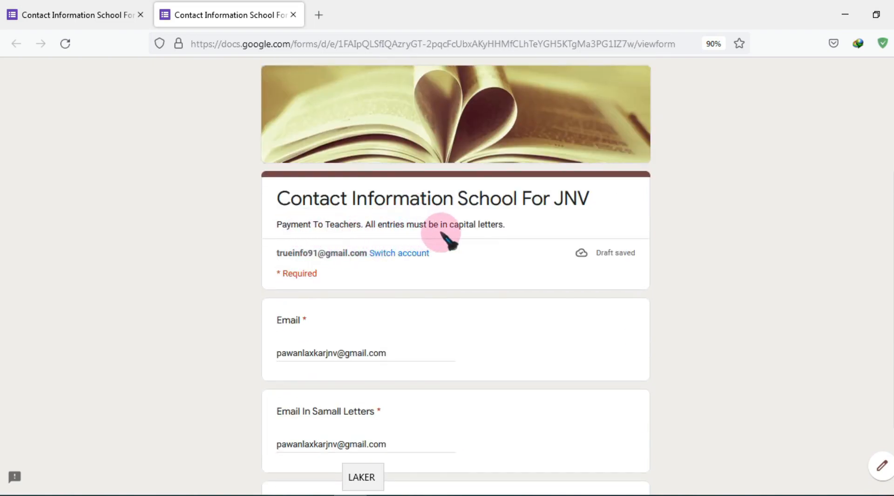
scroll(509, 240, down, 7)
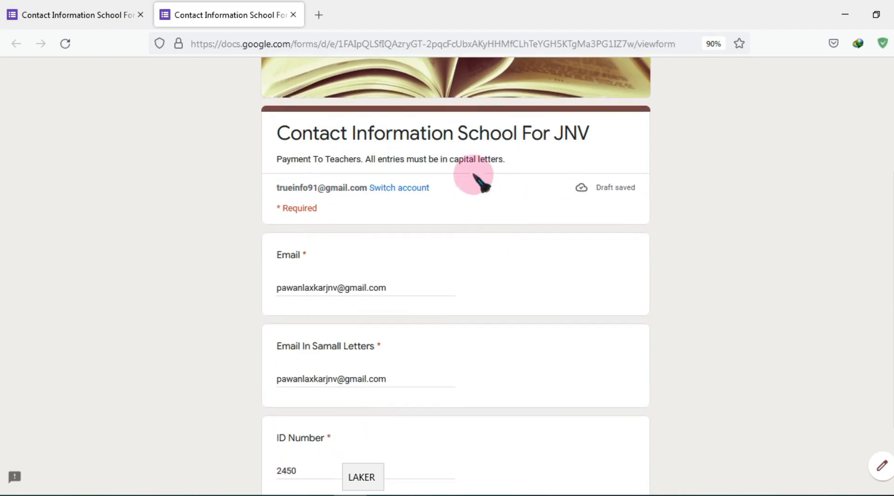
scroll(428, 242, down, 4)
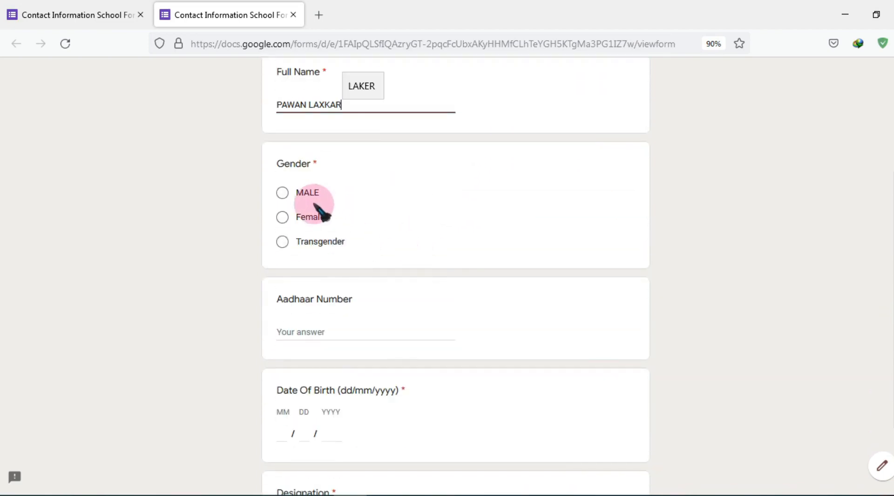
click(283, 193)
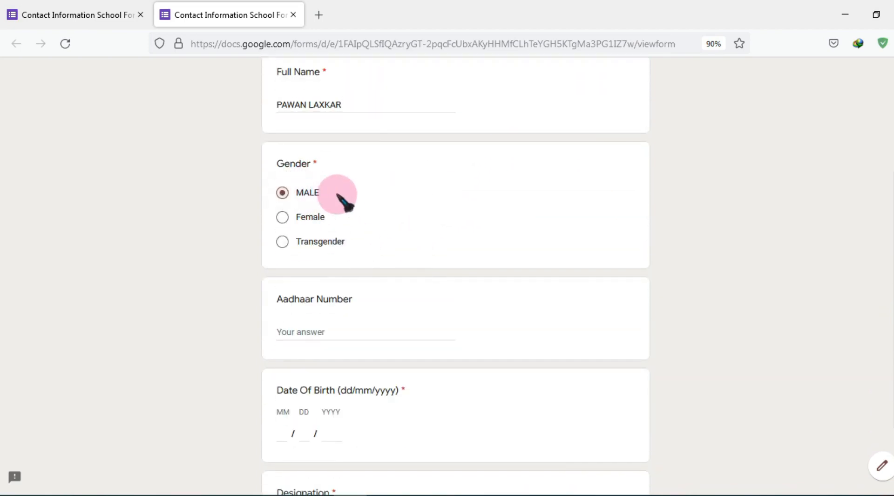
scroll(352, 206, down, 2)
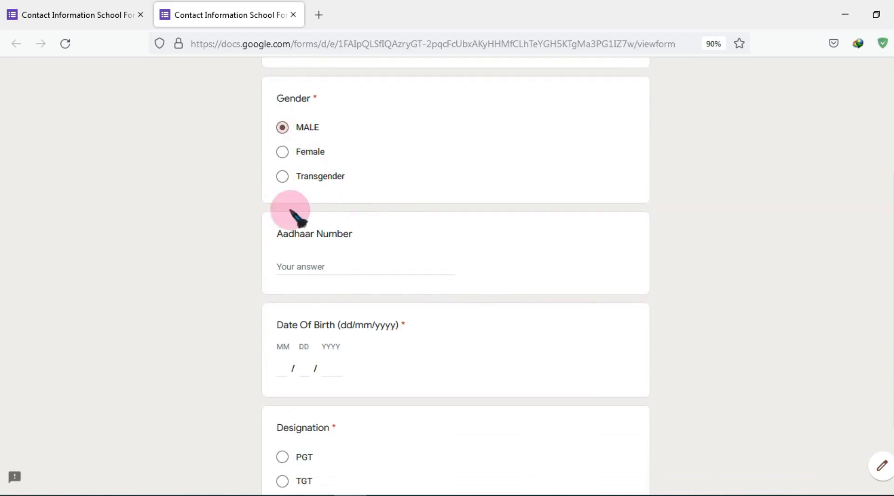
click(311, 267)
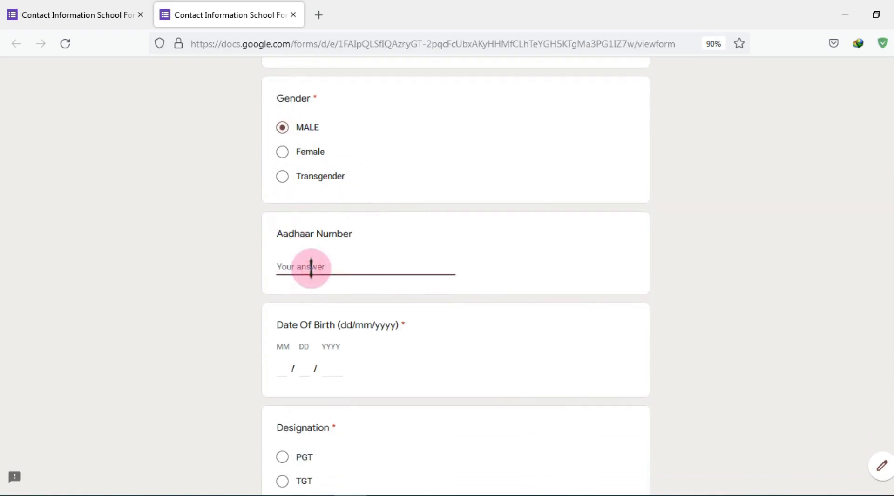
text(12345678912)
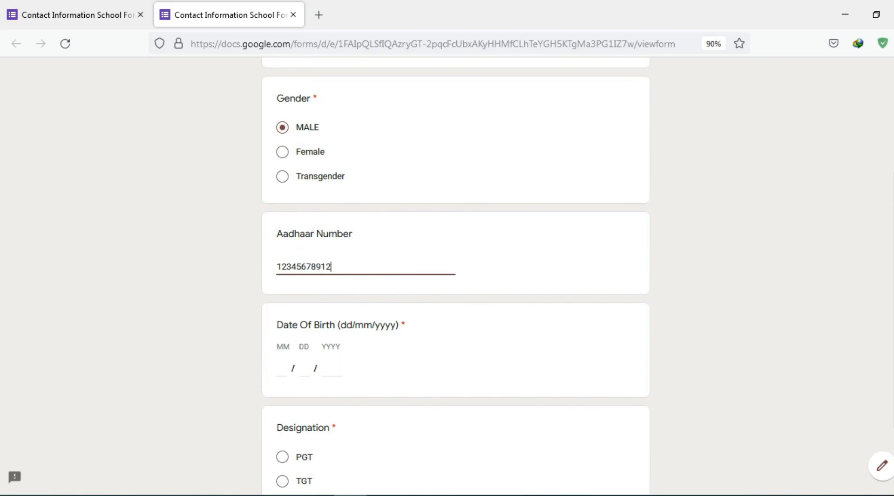
scroll(335, 310, down, 2)
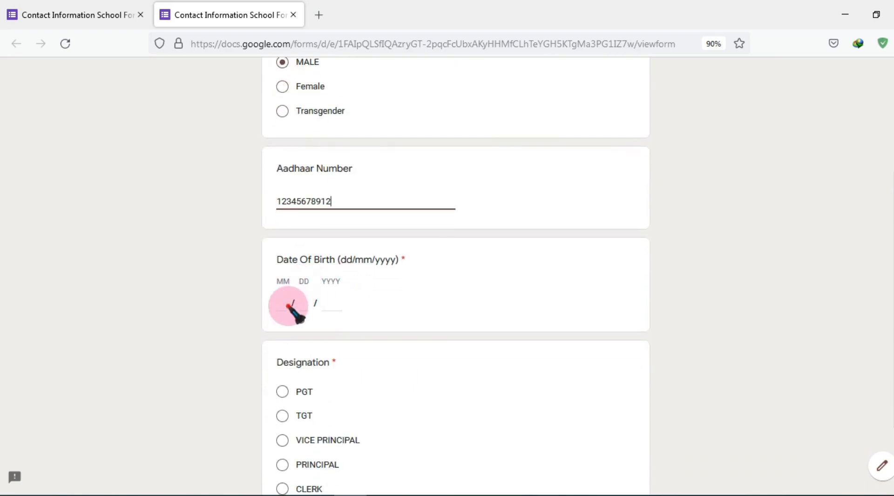
click(298, 304)
click(281, 305)
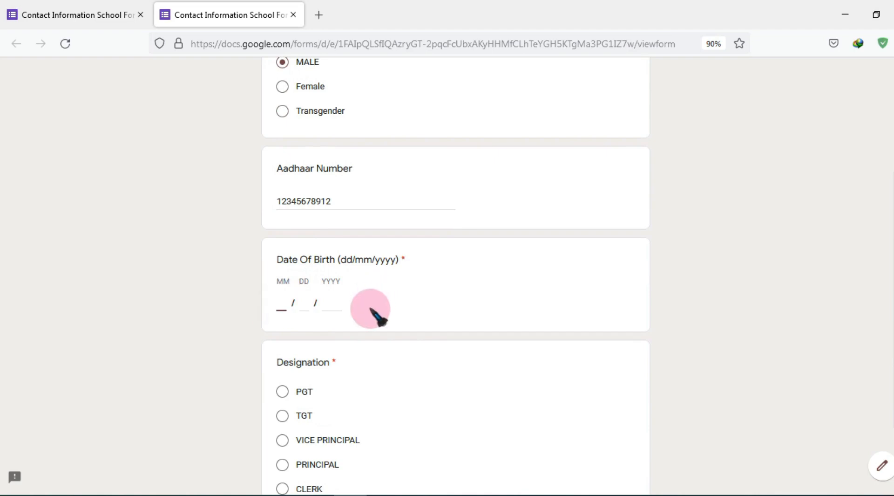
text(12)
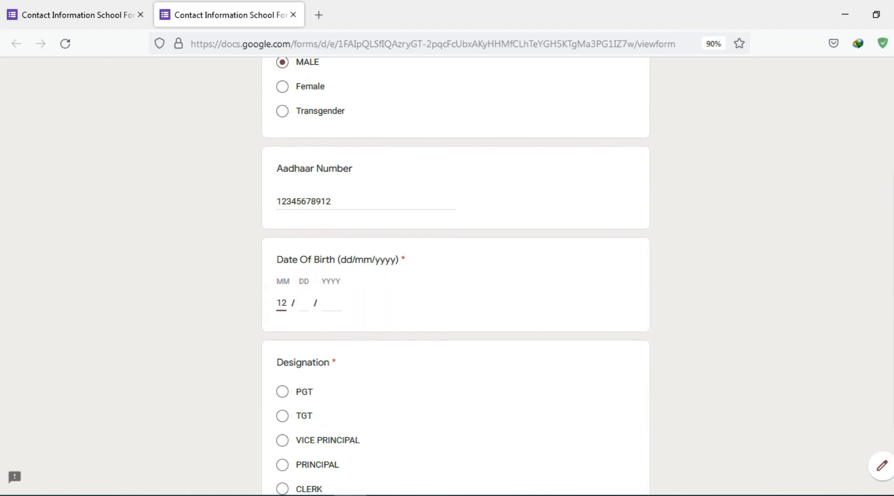
click(305, 301)
text(04)
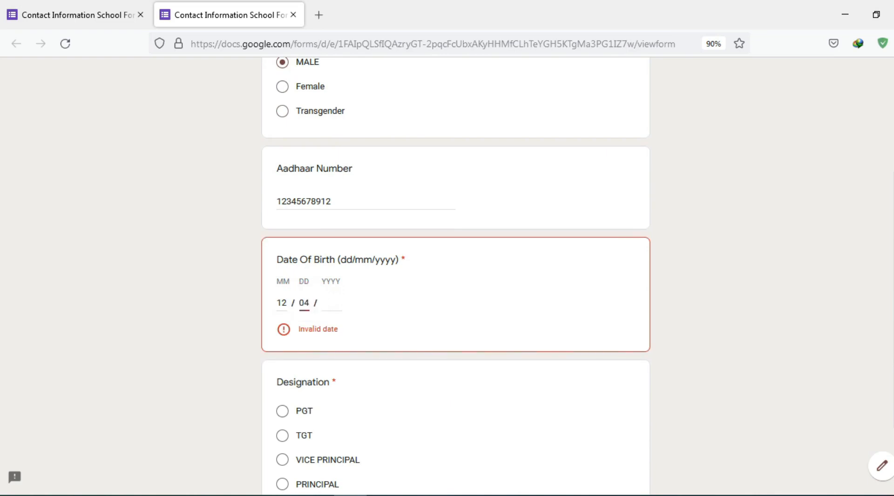
click(334, 303)
text(2004)
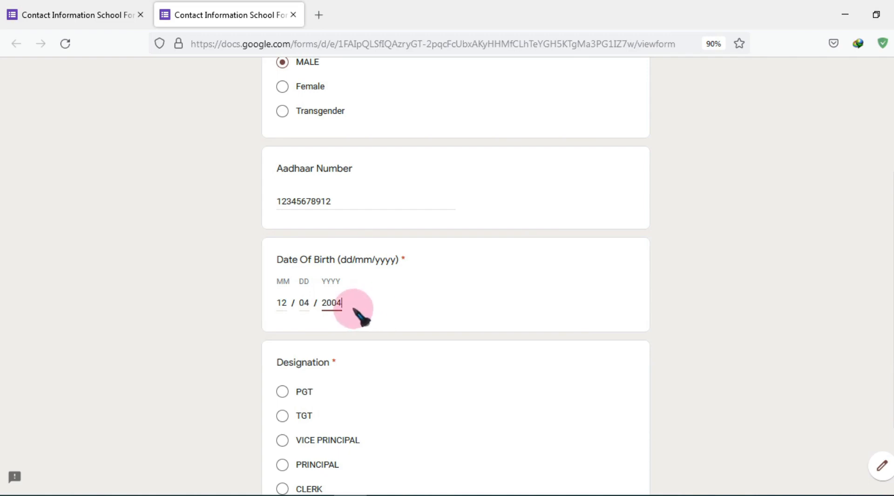
scroll(354, 307, down, 3)
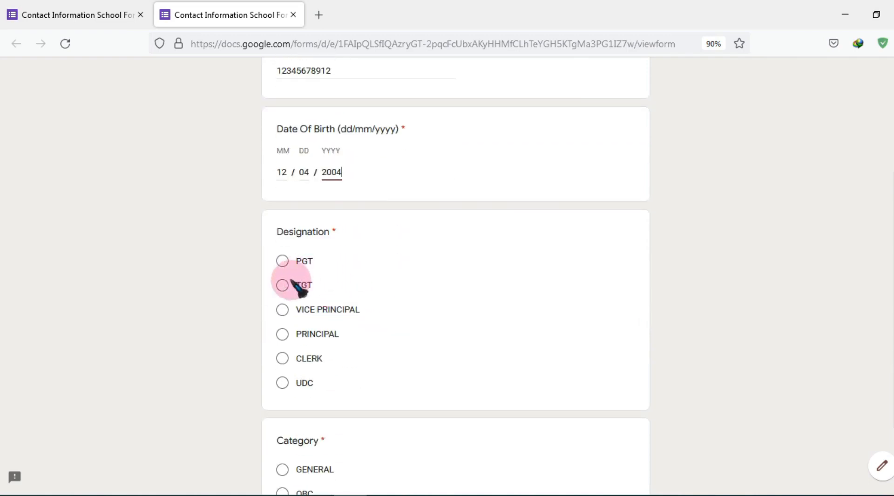
Choose TGT designation and OBC category, and enter POST GRADUATE IN ECONOMICS as qualification
click(303, 273)
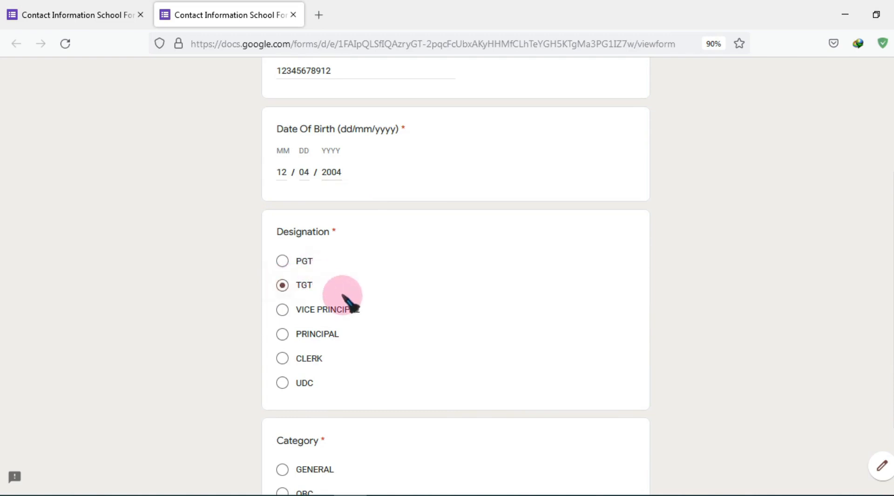
scroll(349, 298, down, 2)
scroll(350, 291, down, 3)
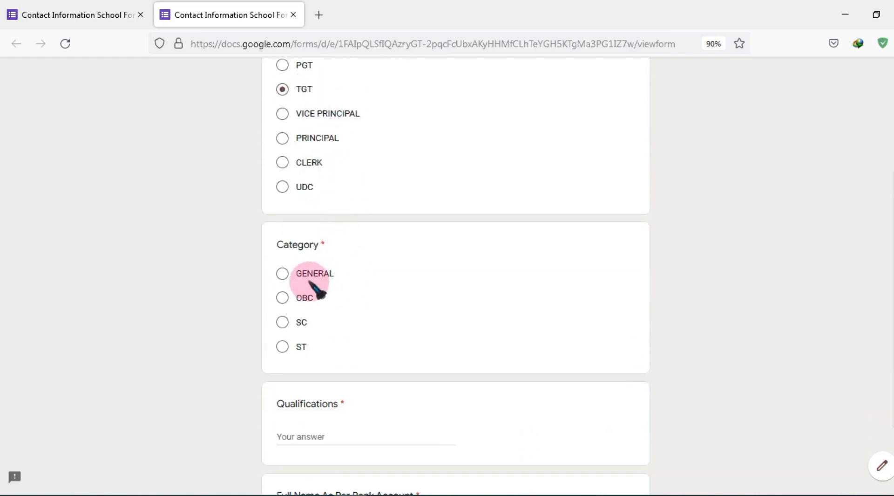
click(291, 301)
scroll(343, 311, down, 3)
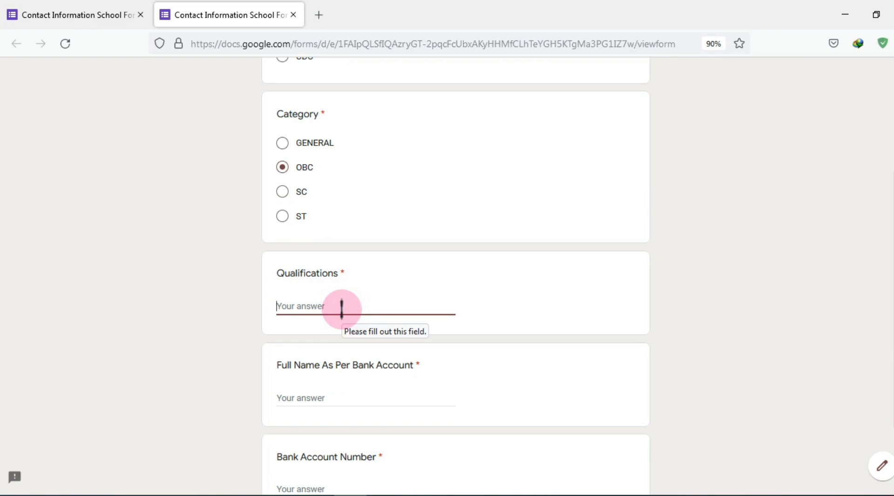
text(POST GR)
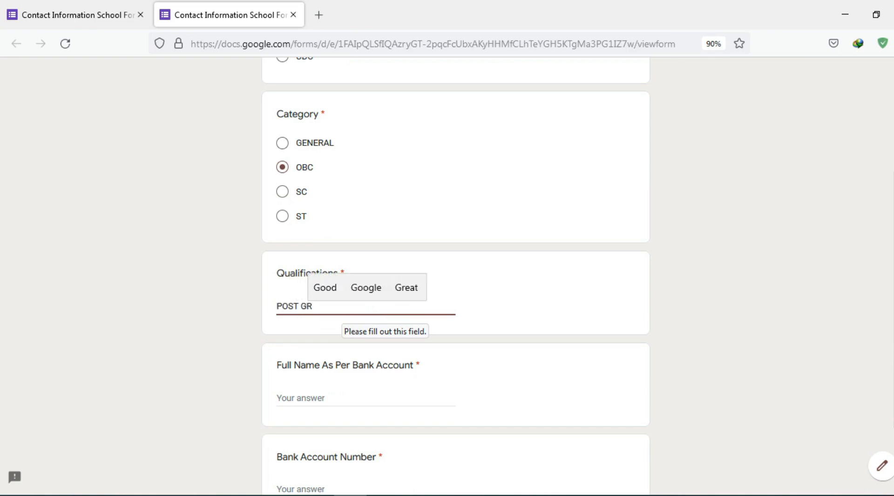
text(SA)
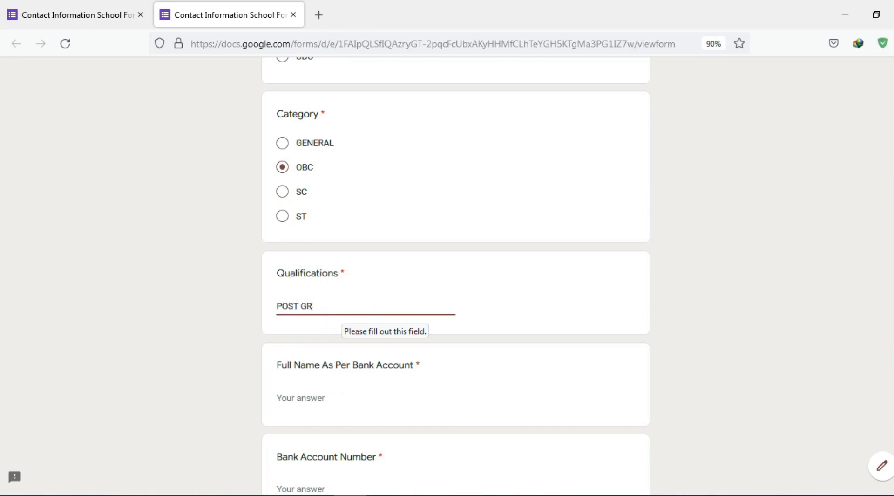
text(DUATE)
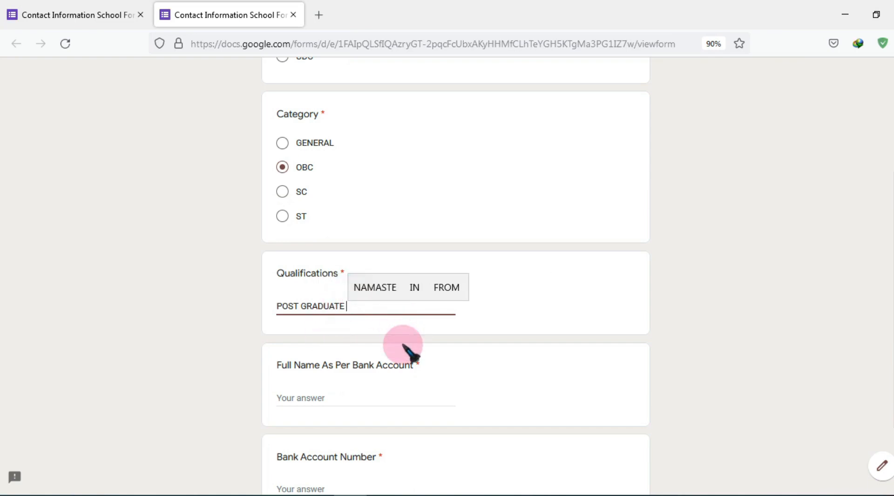
text(IN E)
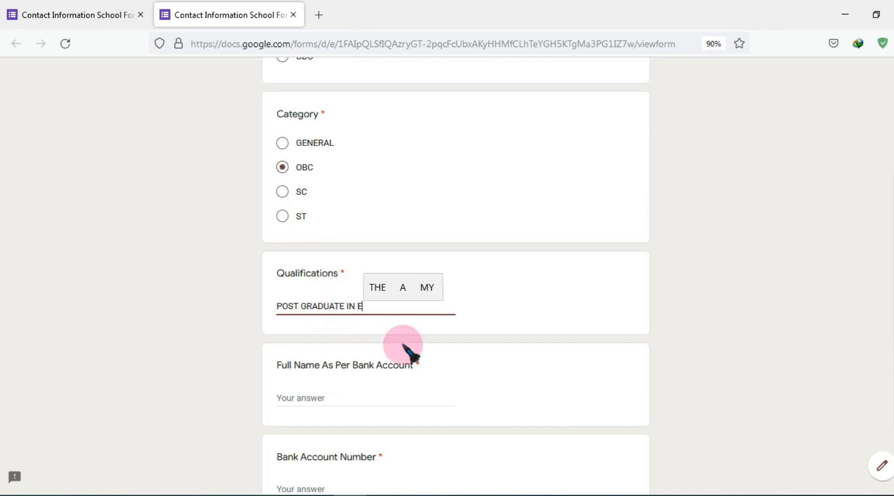
text(CONOMIC)
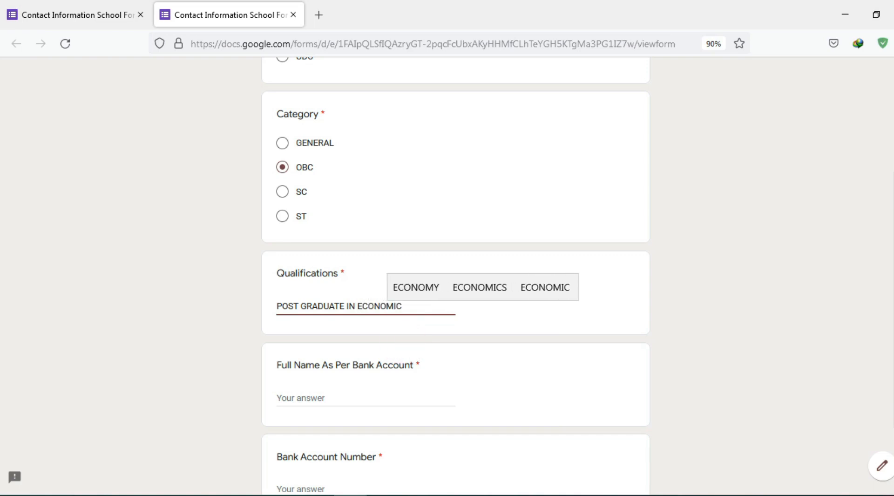
text(S)
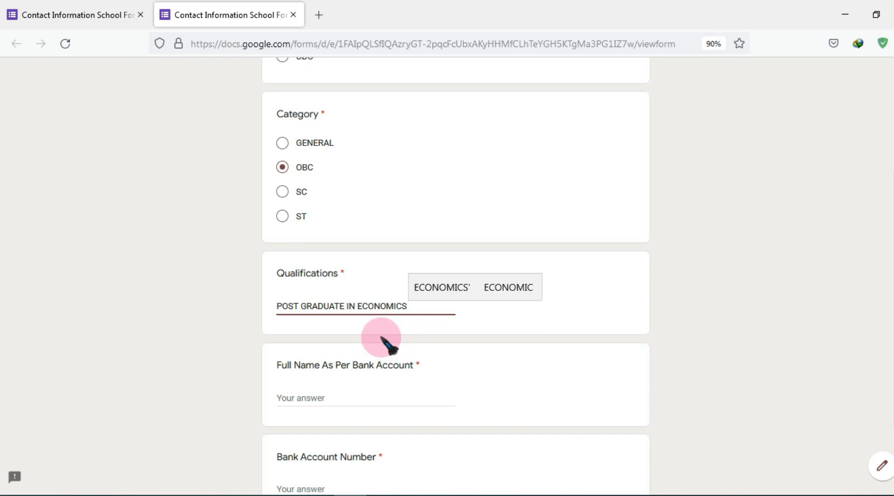
scroll(387, 343, down, 2)
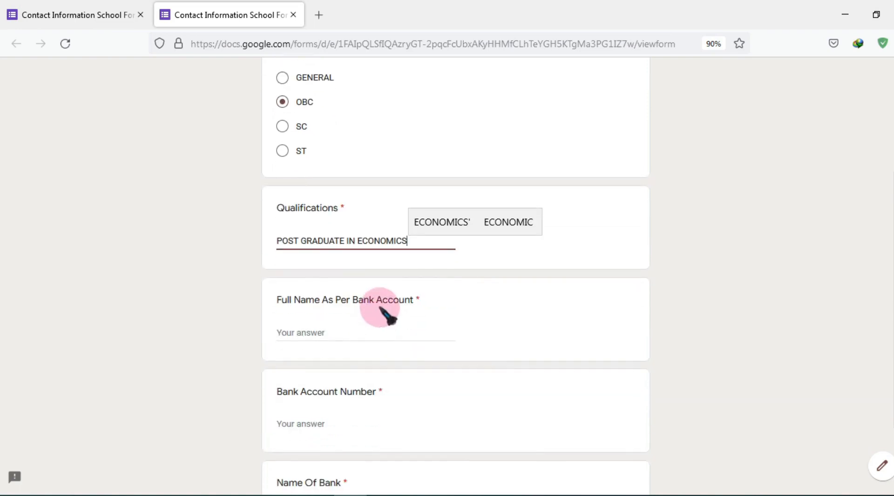
Fill in the bank details: the account holder's name, account number, bank name SBI and IFSC code
click(329, 338)
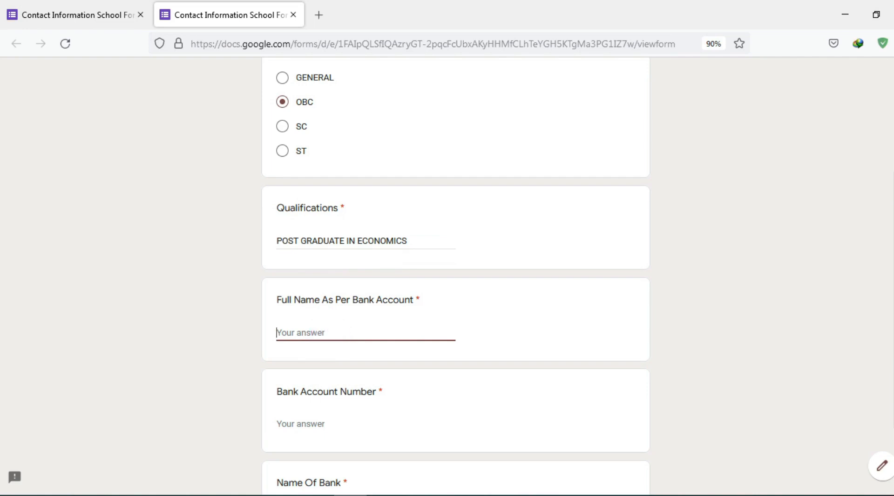
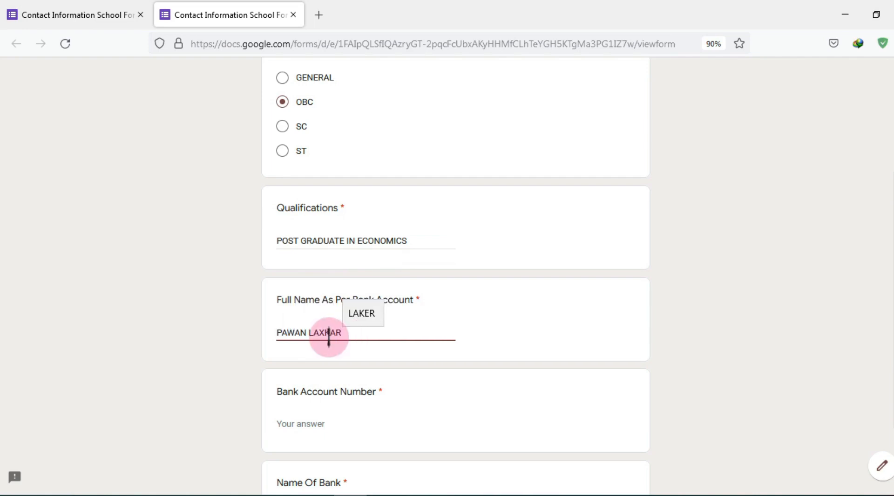
scroll(329, 337, down, 3)
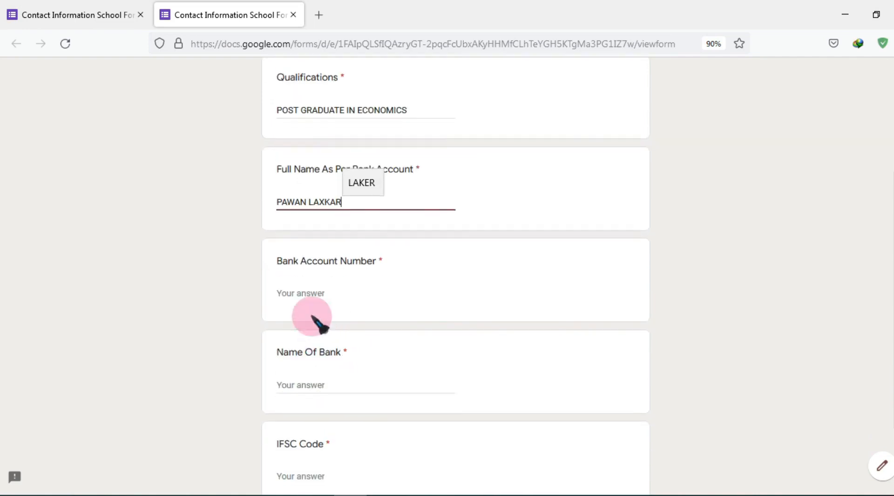
click(309, 293)
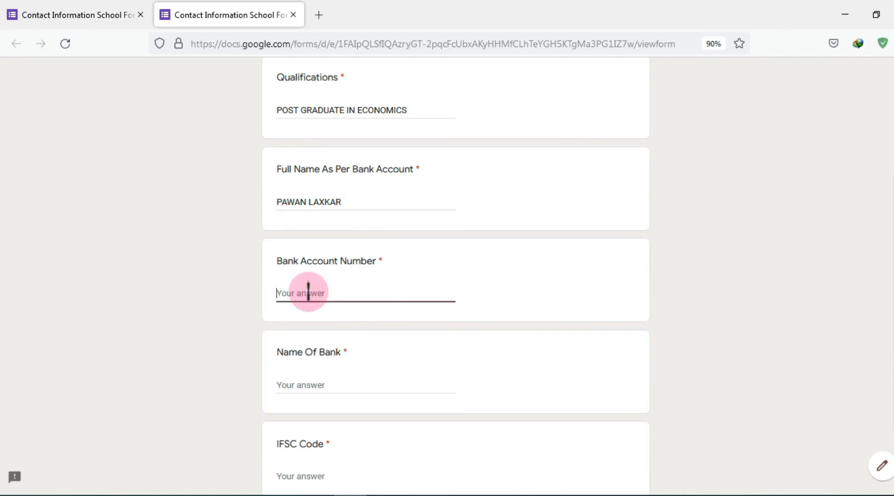
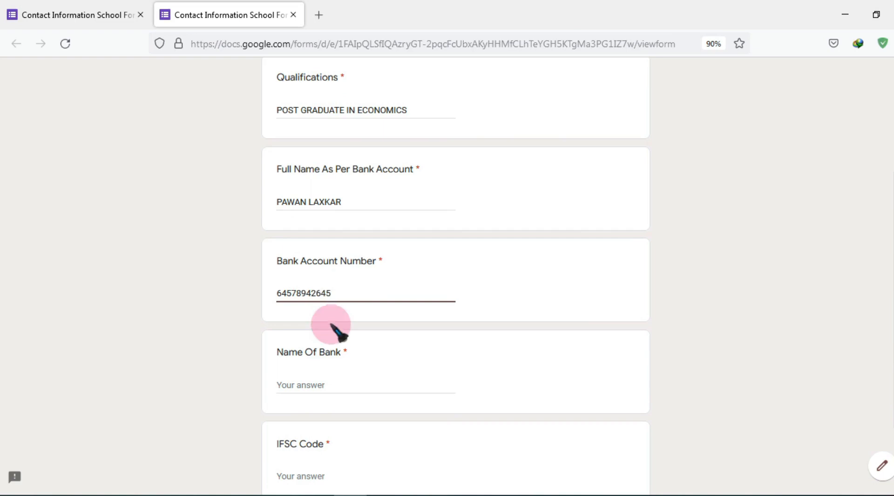
scroll(331, 324, down, 2)
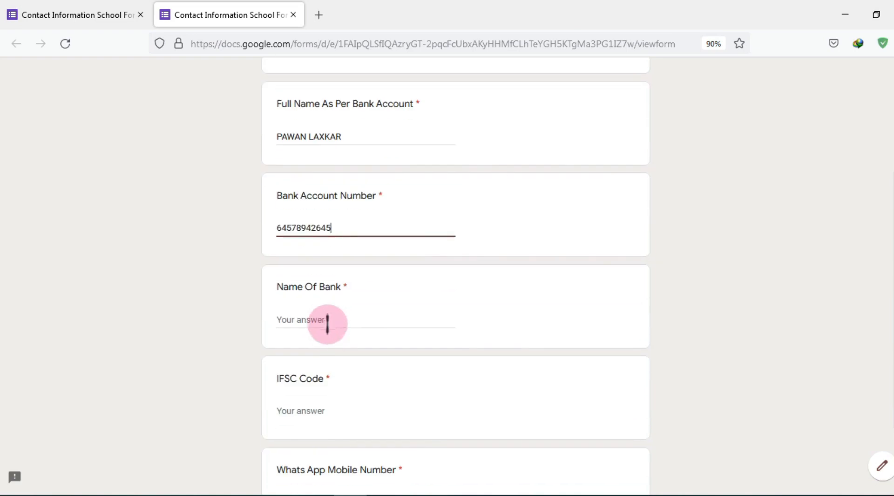
click(327, 322)
text(SBI)
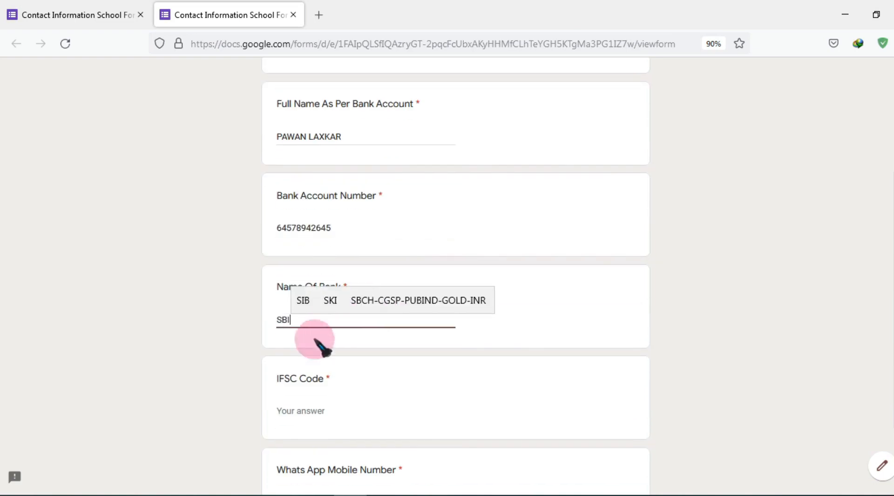
click(298, 400)
scroll(297, 408, down, 2)
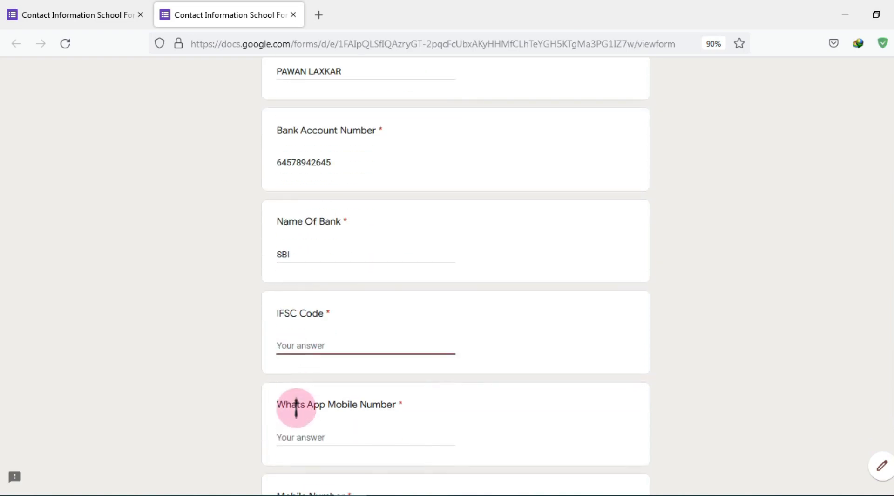
text(SBIN)
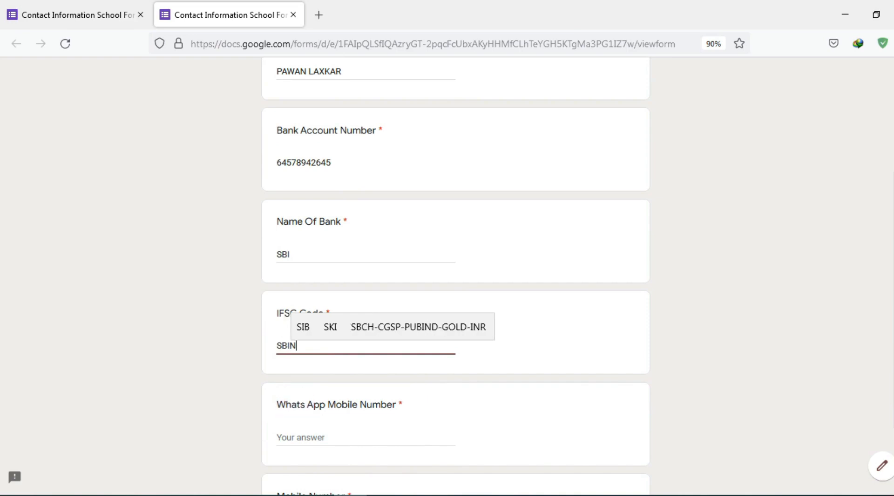
text(0031116)
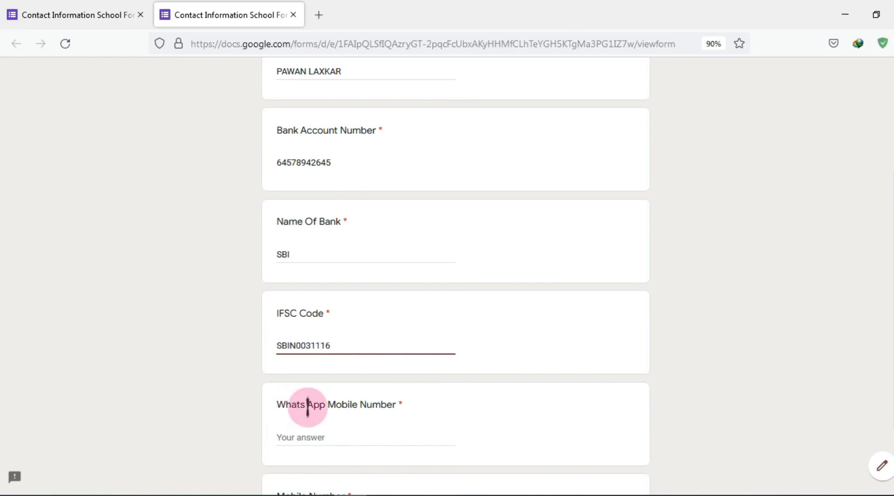
Enter the WhatsApp, mobile and PAN numbers and choose REGULAR as the nature of appointment
scroll(308, 408, down, 3)
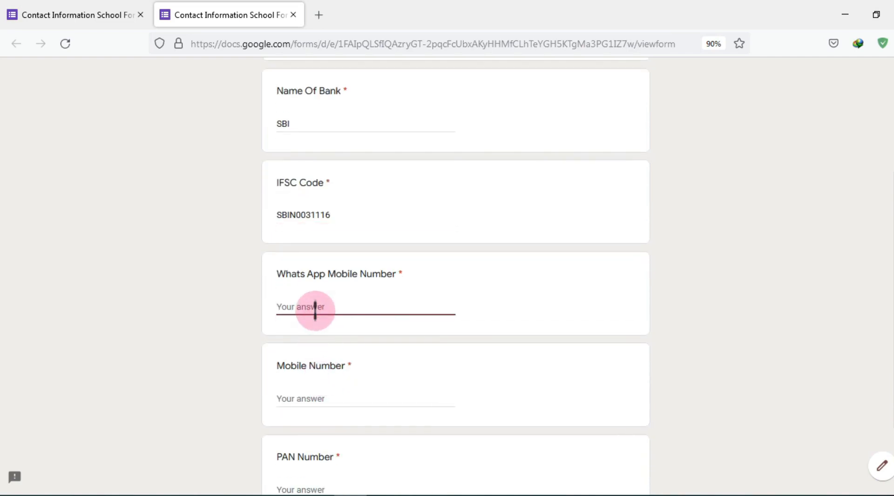
text(6459832)
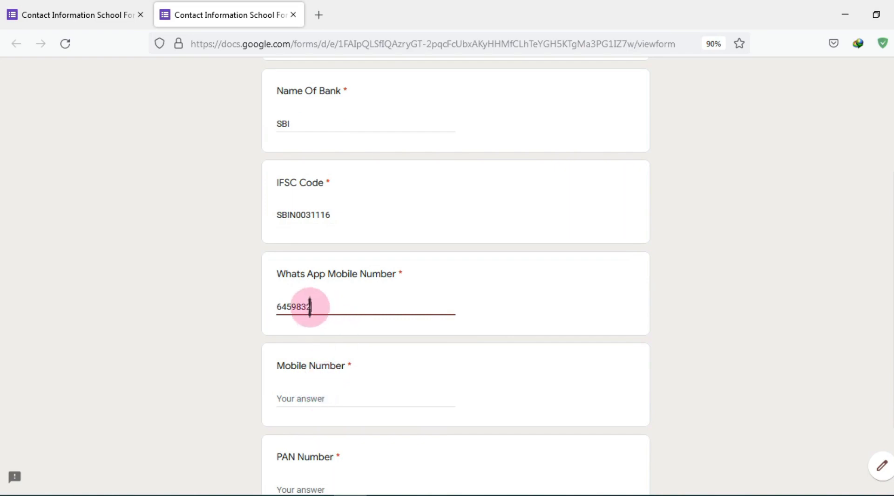
click(328, 397)
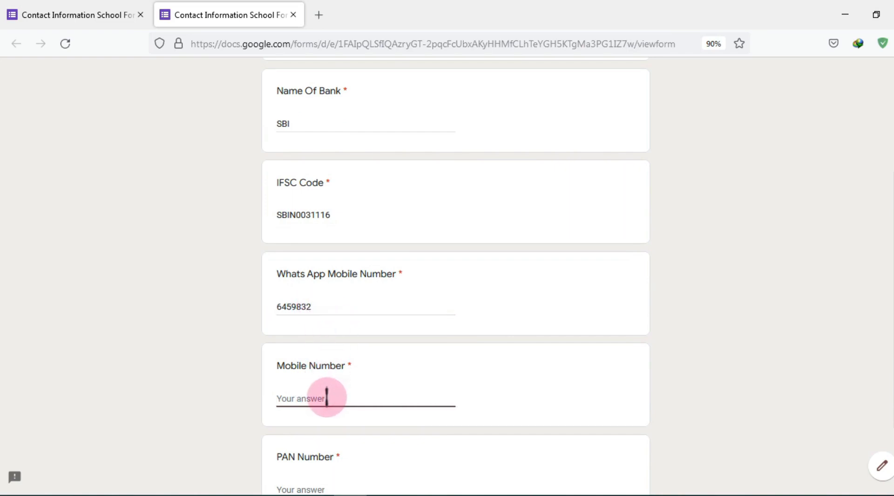
text(45789422)
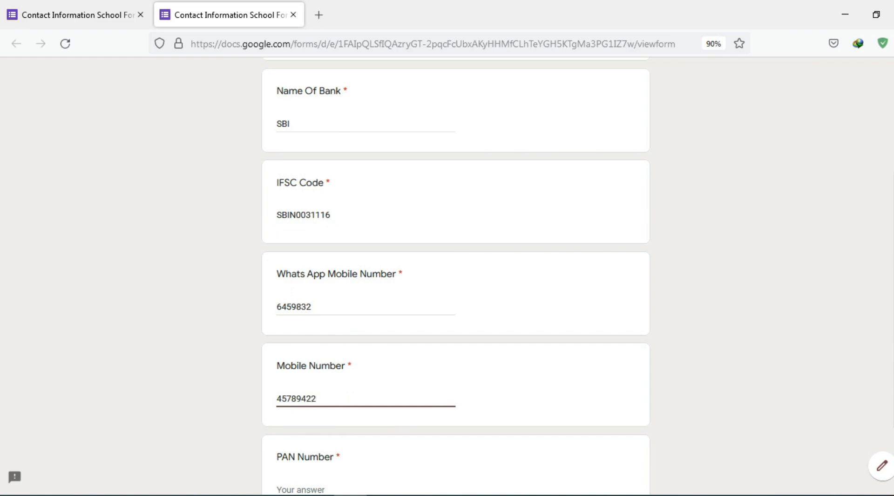
scroll(289, 399, down, 3)
click(308, 359)
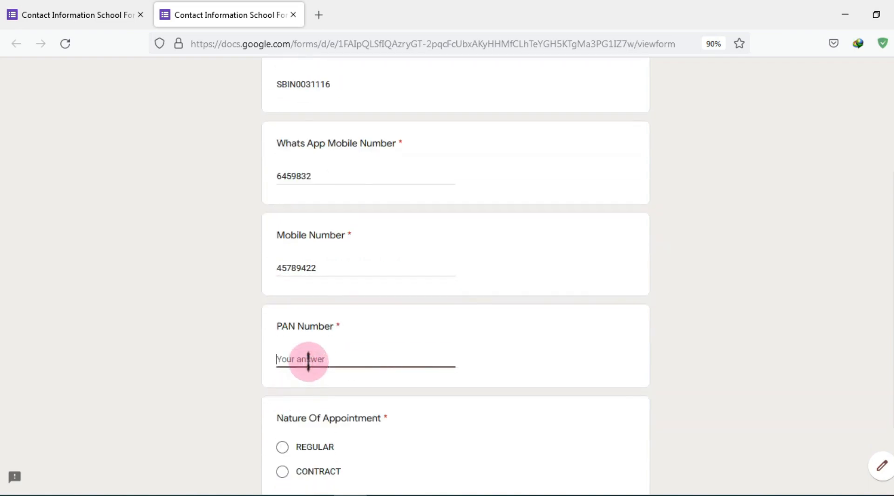
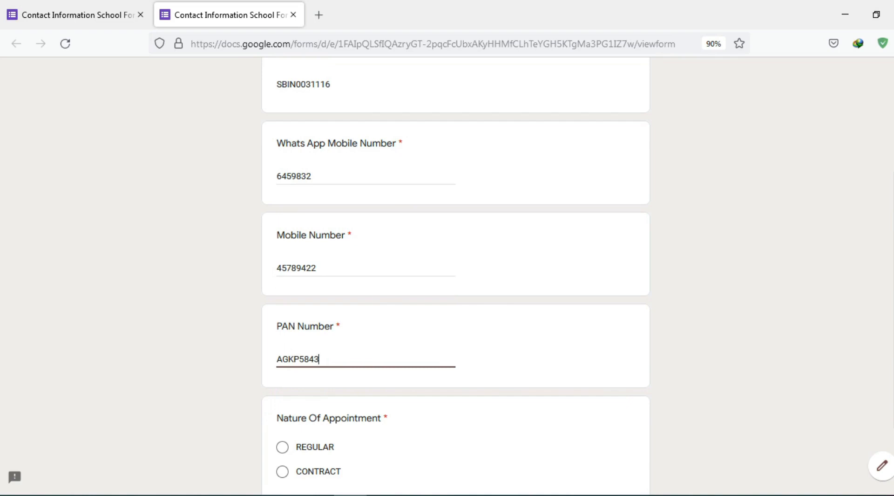
scroll(343, 380, down, 3)
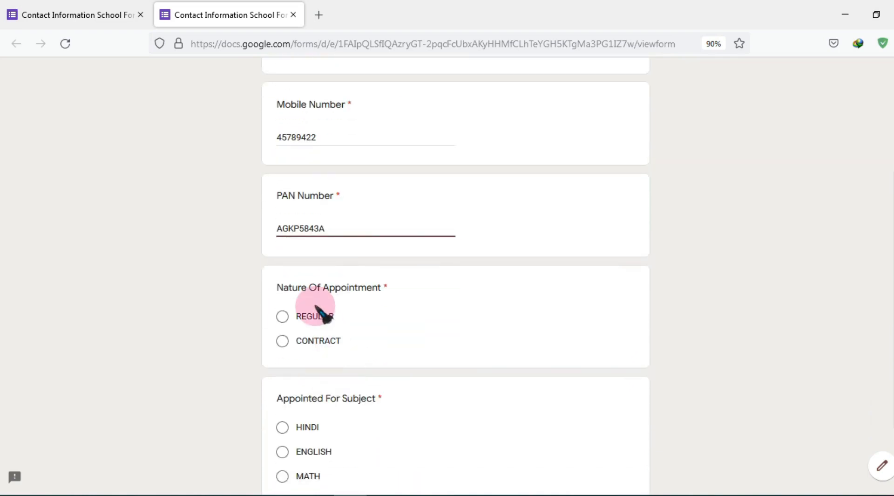
click(310, 316)
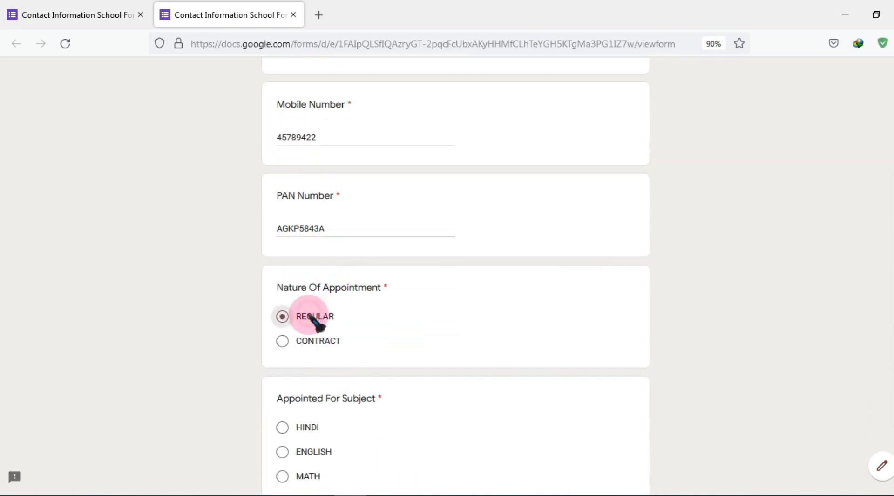
scroll(320, 376, down, 3)
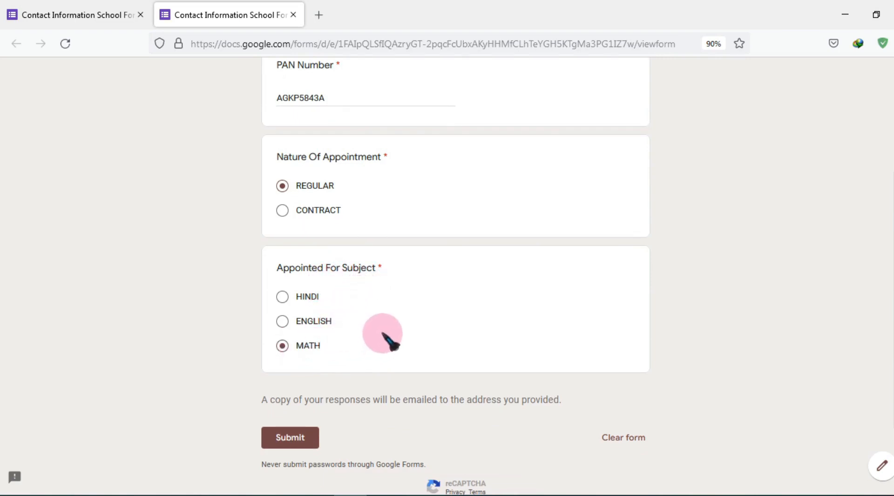
scroll(382, 333, down, 2)
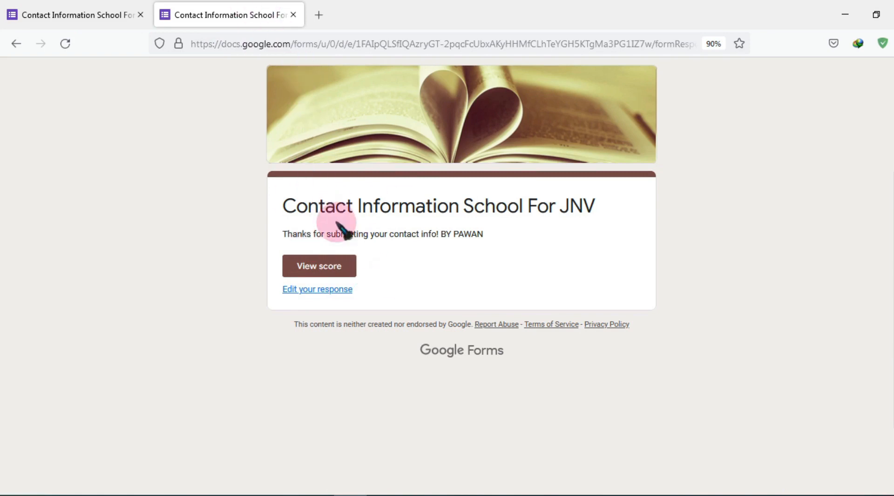
Look over the form editor's settings tab, then return to the submission confirmation page
click(69, 16)
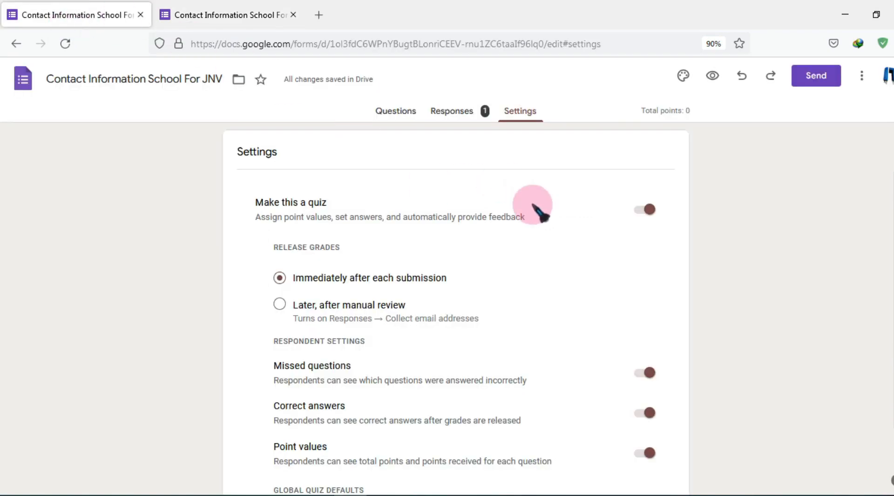
scroll(531, 233, down, 3)
scroll(535, 257, down, 5)
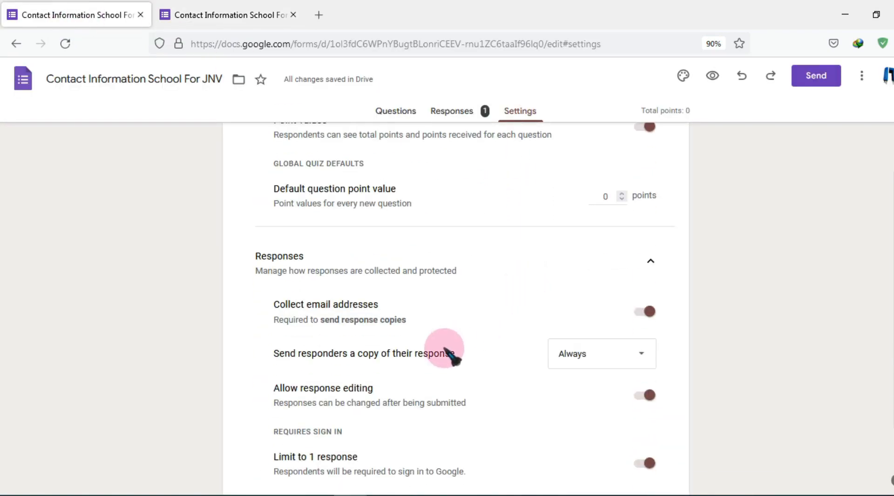
scroll(347, 415, down, 3)
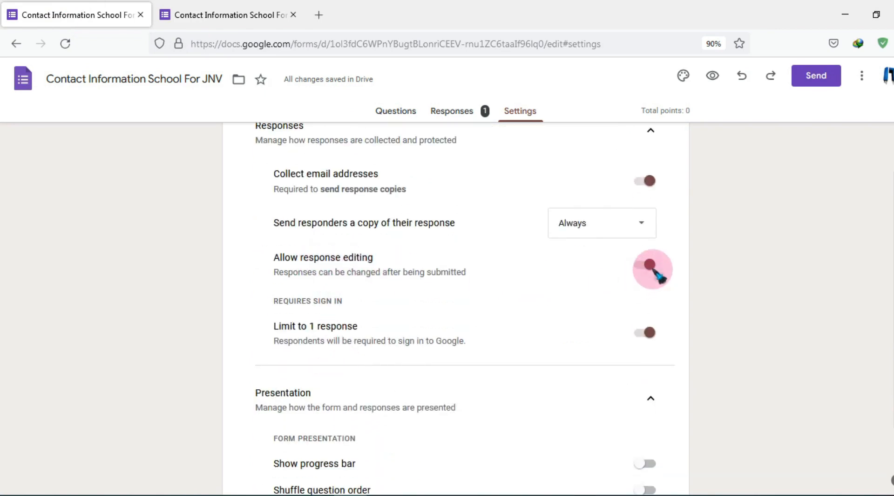
click(224, 14)
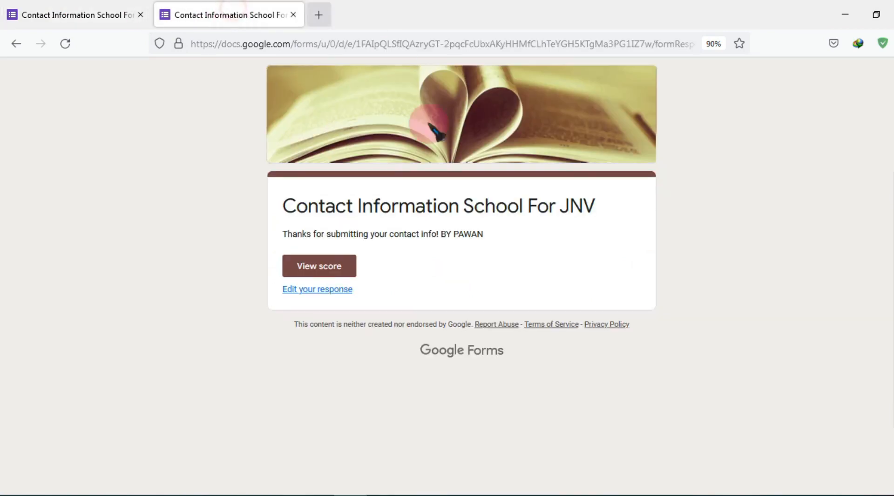
Edit the submitted response to make ENGLISH the appointed subject and resubmit it
click(325, 290)
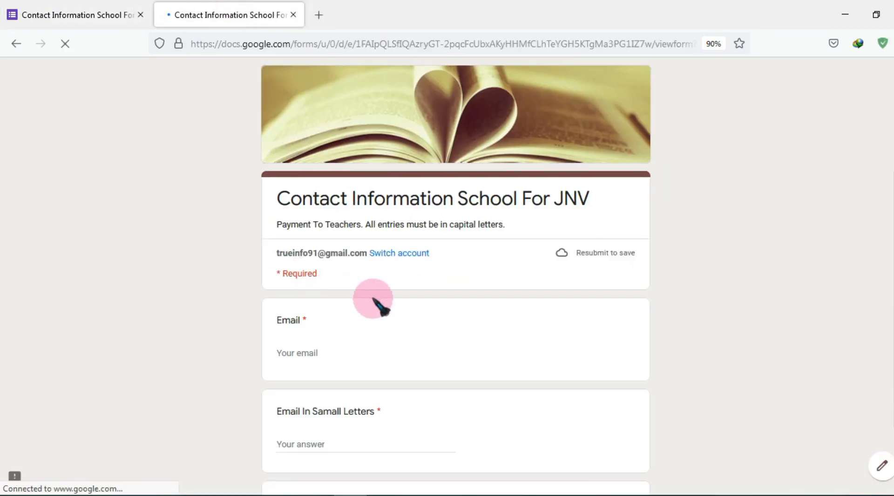
scroll(401, 304, down, 4)
scroll(427, 298, down, 15)
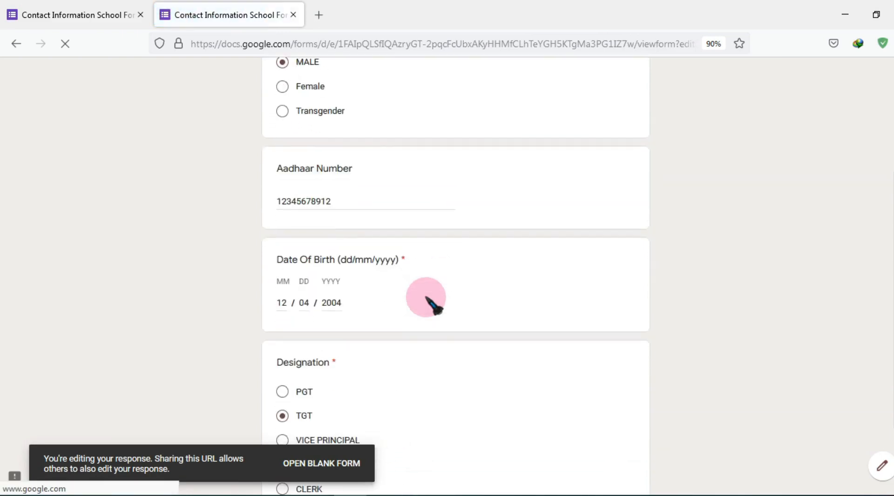
scroll(431, 299, down, 15)
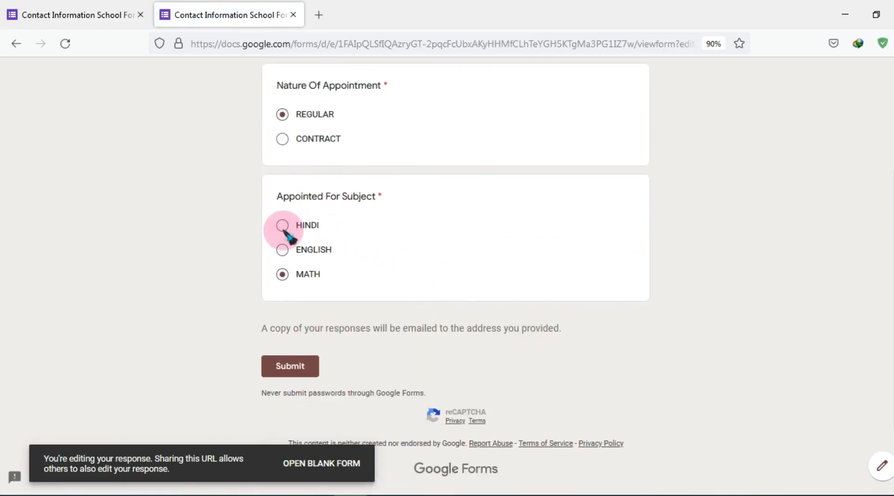
click(290, 367)
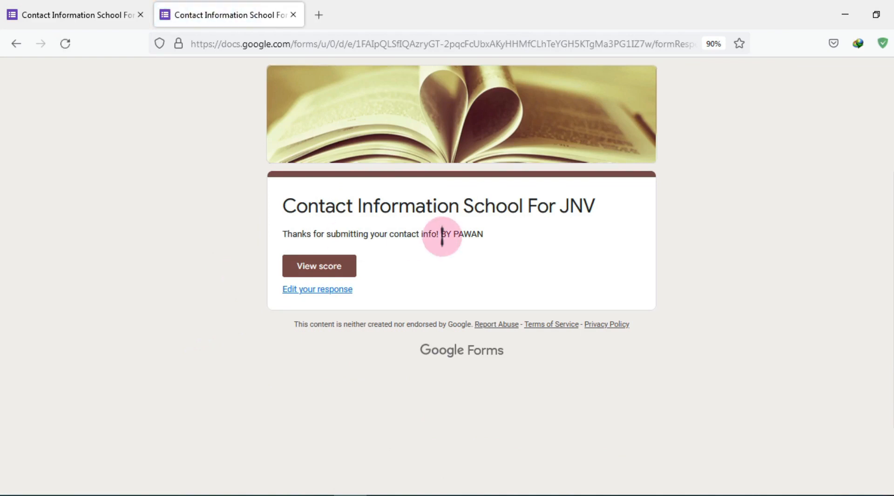
click(83, 15)
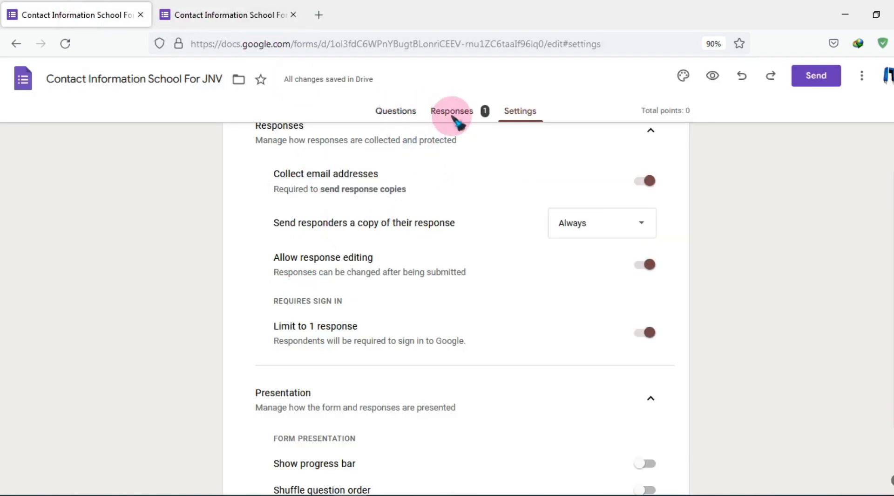
scroll(484, 121, up, 10)
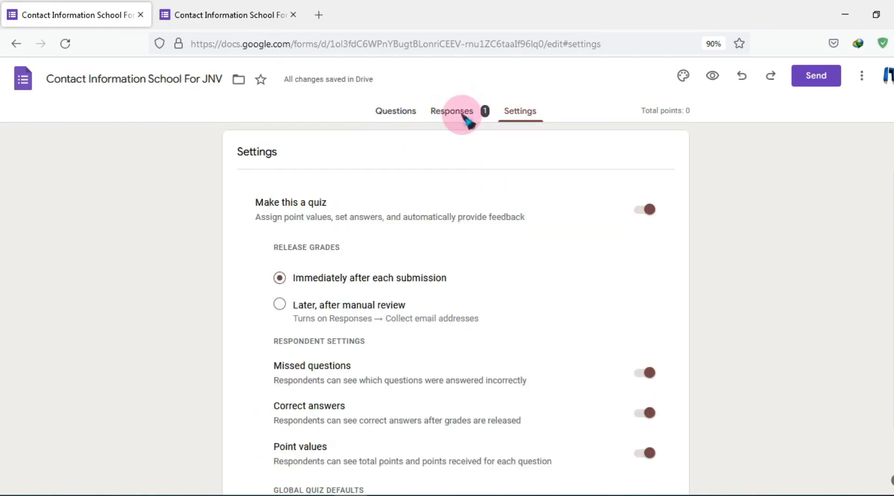
click(466, 119)
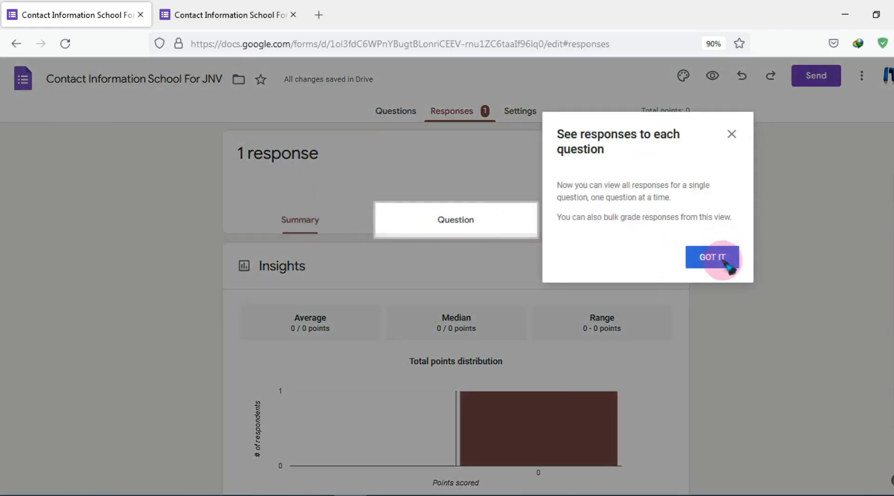
click(715, 257)
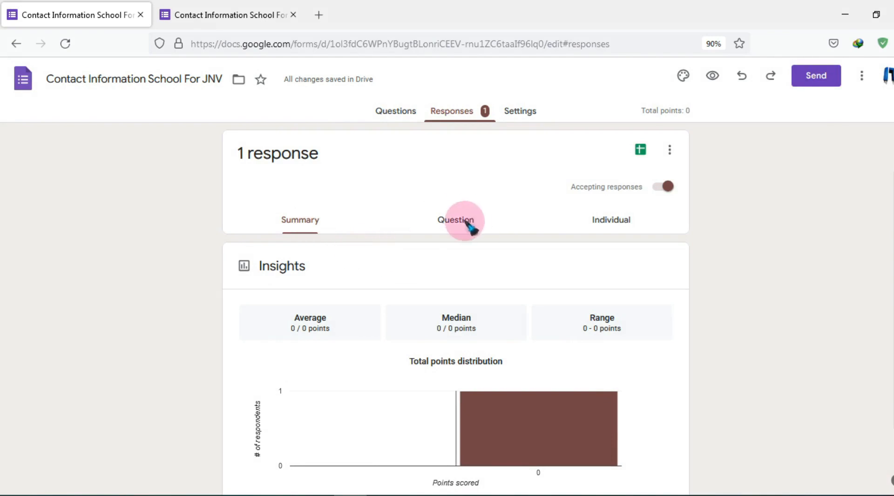
click(620, 223)
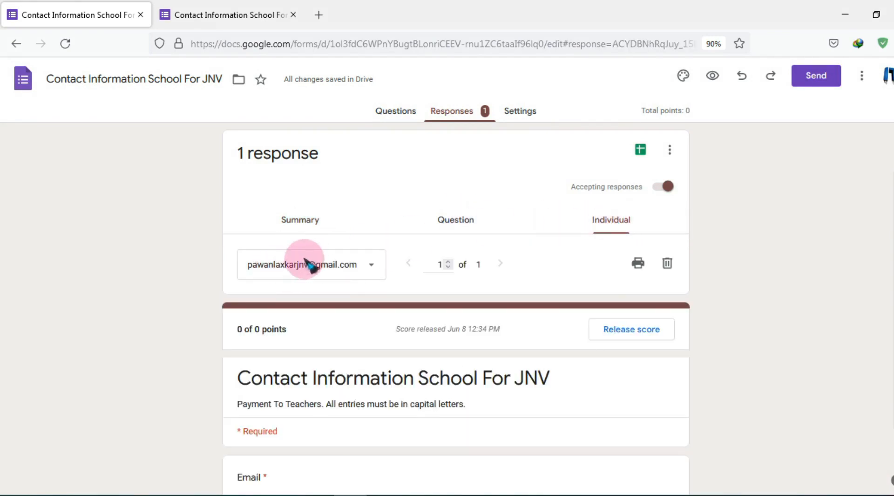
scroll(359, 279, down, 7)
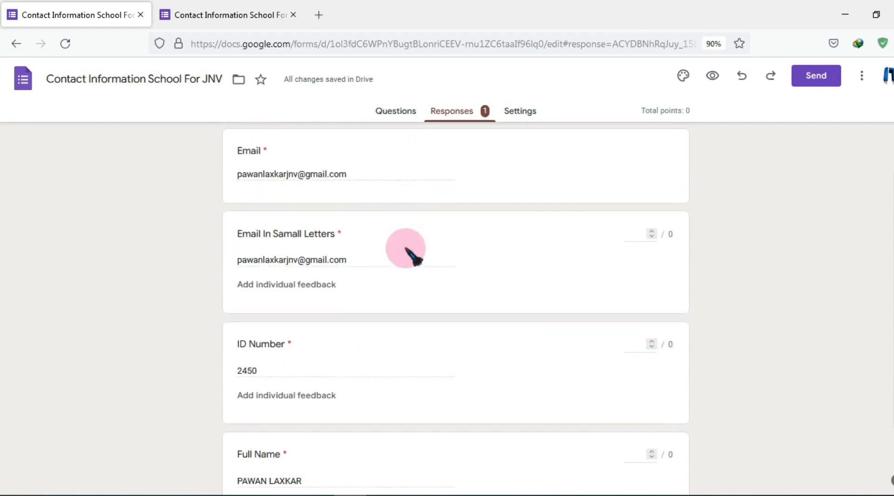
scroll(405, 248, down, 15)
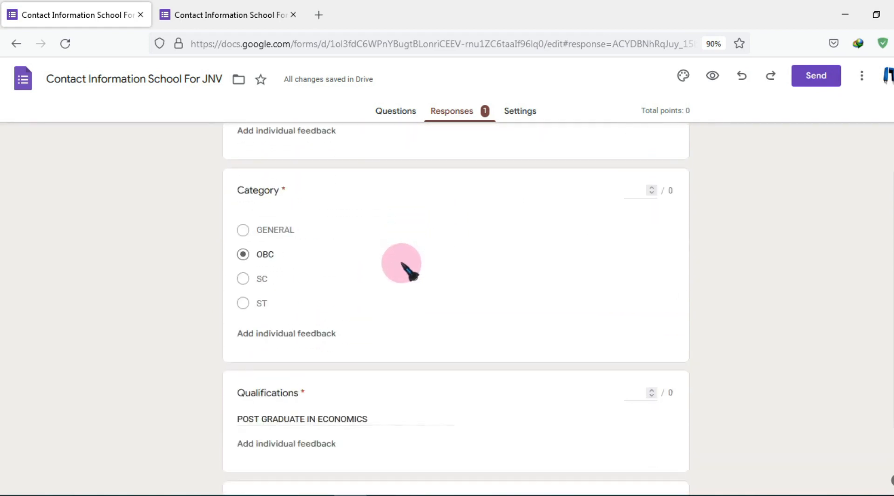
scroll(405, 267, down, 10)
scroll(414, 266, up, 20)
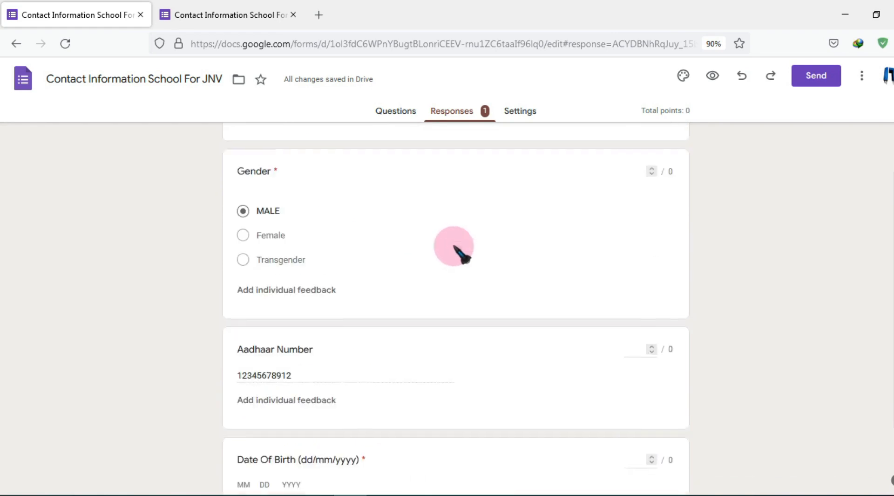
scroll(457, 243, up, 15)
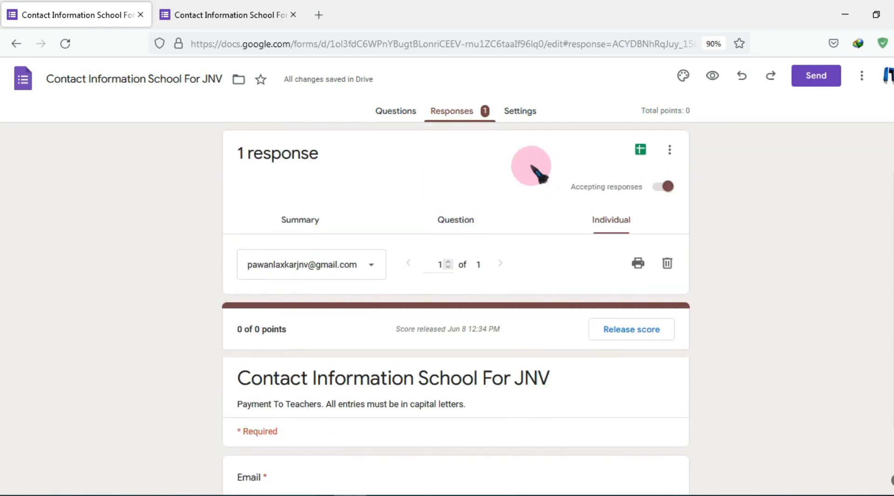
Link the responses to a newly created spreadsheet and view it in Sheets
click(642, 149)
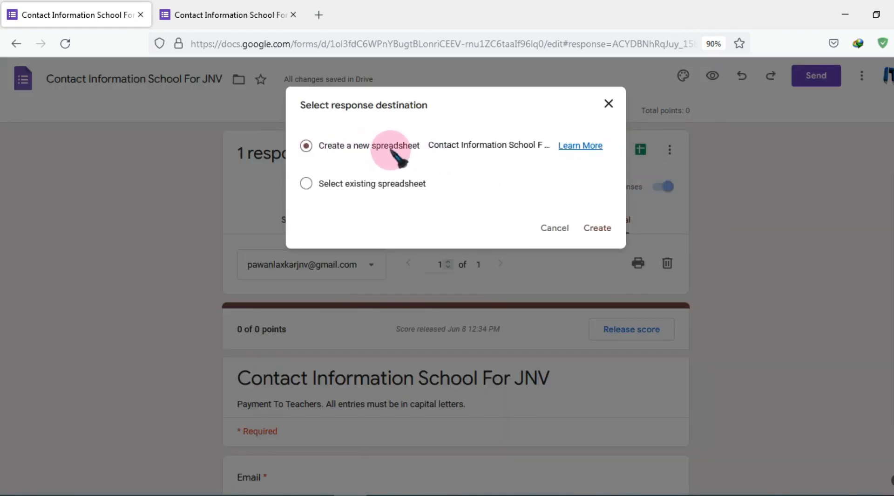
click(613, 228)
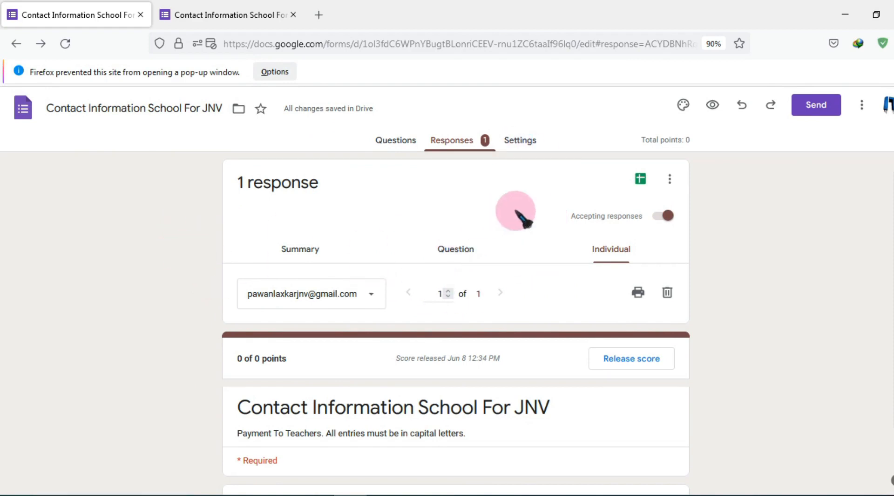
click(640, 177)
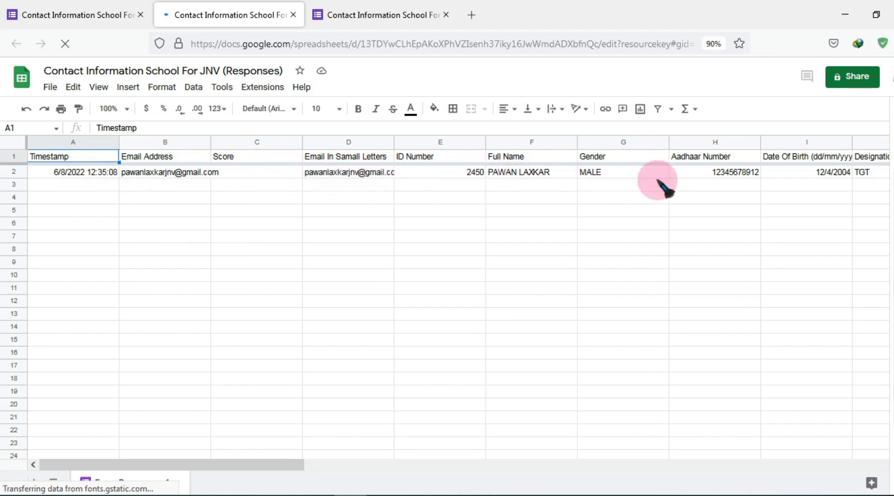
Download the responses sheet as a Microsoft Excel (.xlsx) file and open the download
click(292, 464)
drag(374, 467, 54, 464)
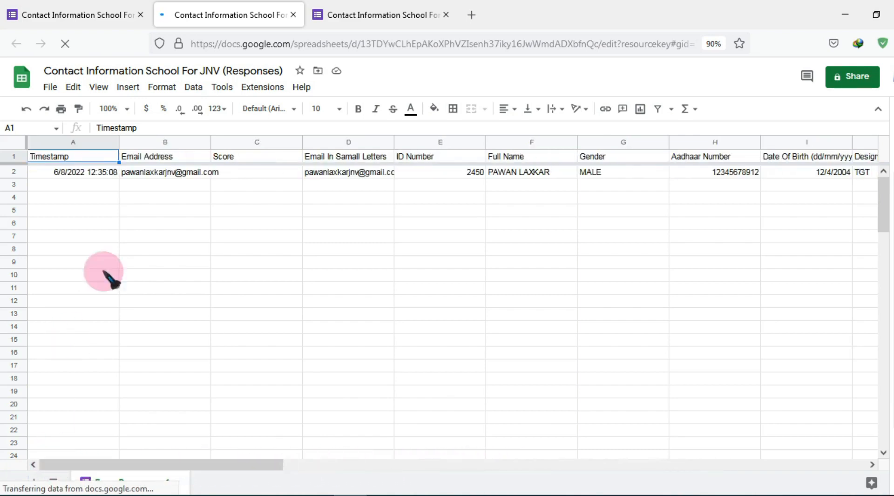
click(51, 88)
mouse_move(55, 91)
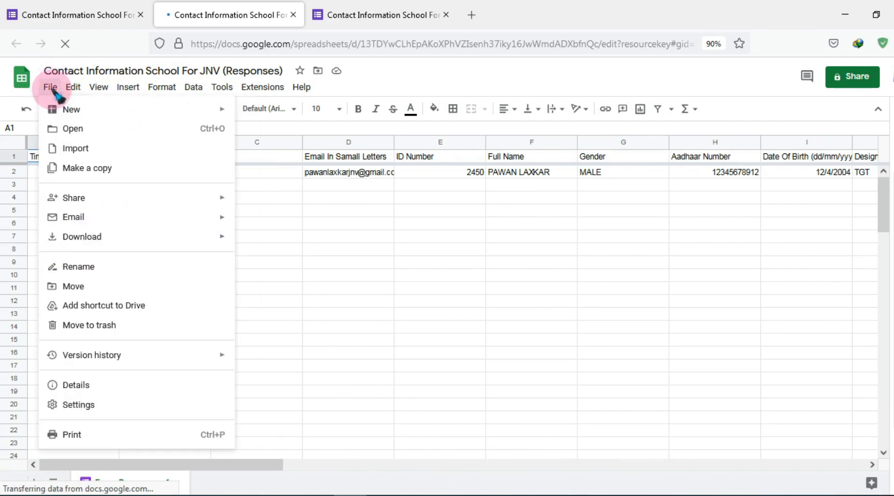
mouse_move(210, 234)
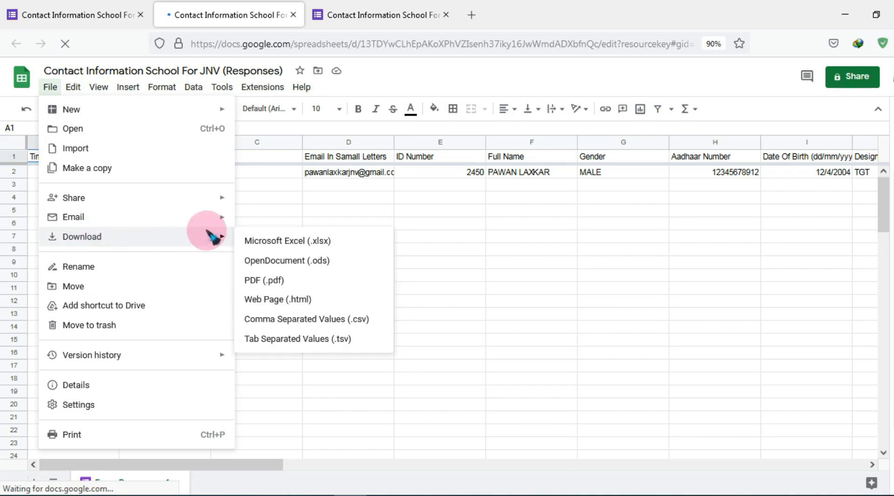
click(306, 242)
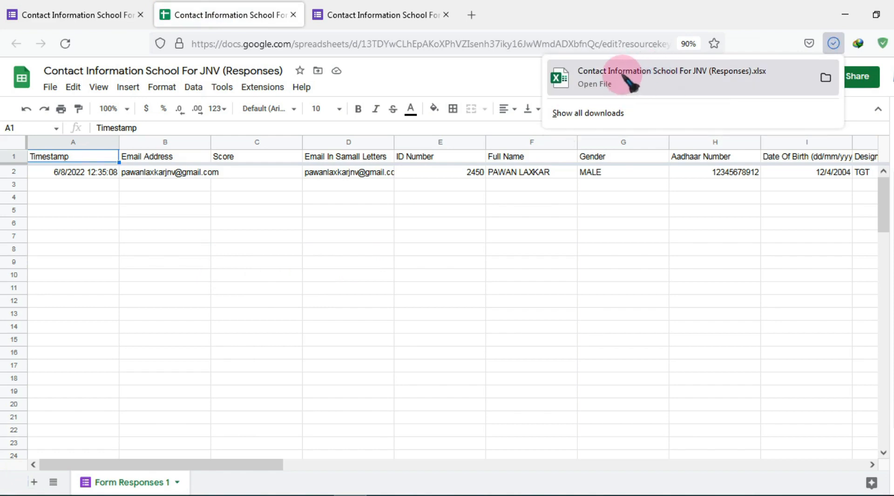
click(626, 79)
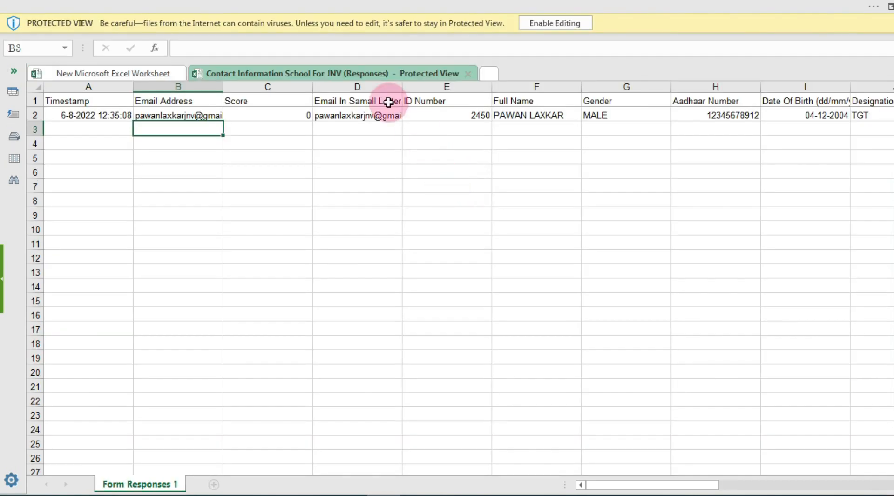
Enable editing on the downloaded responses workbook, scan its answer columns, then return to Firefox
click(561, 26)
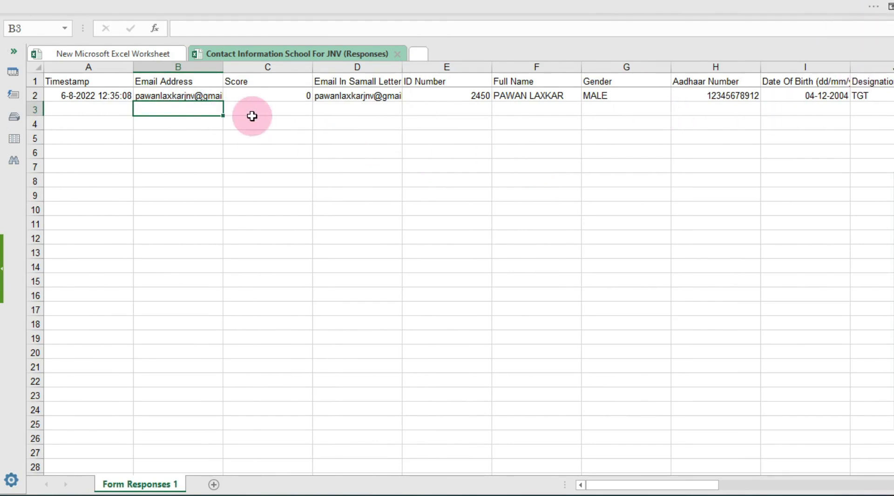
key(Right)
key(Right)
key(Right)
key(Right)
key(Right)
key(Right)
key(Right)
key(Right)
key(Right)
key(Right)
key(Right)
key(Right)
key(Right)
key(Right)
key(Right)
key(Right)
key(Right)
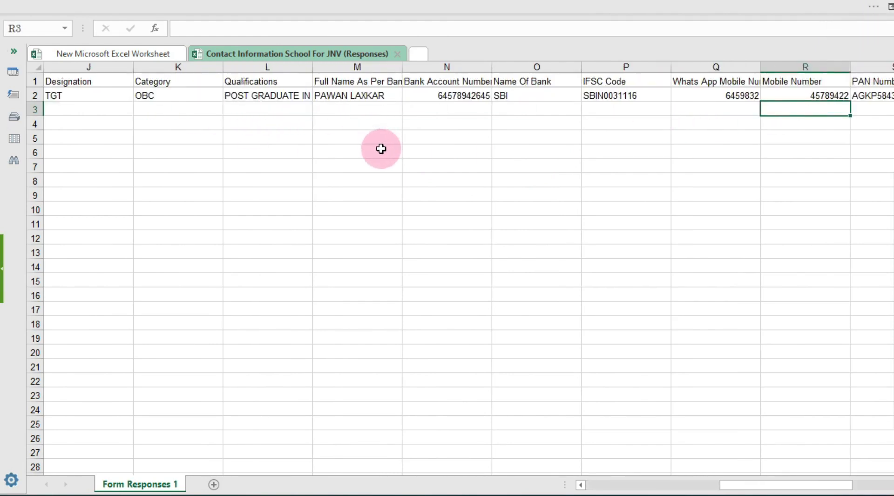
key(Right)
key(Right)
key(Right)
key(Right)
key(Left)
key(Left)
key(Left)
key(Left)
key(Left)
key(Left)
key(Left)
key(Left)
key(Left)
key(Left)
key(Left)
key(Left)
key(Left)
key(Left)
key(Left)
key(Left)
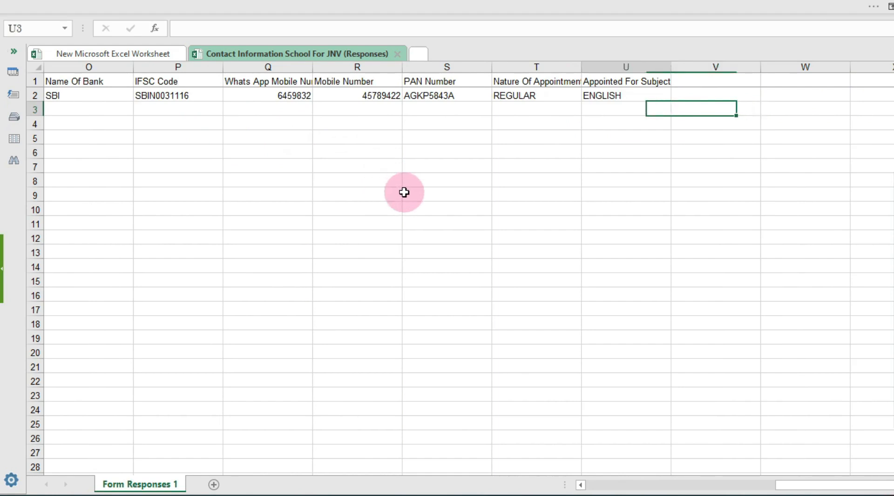
key(Left)
key(Left)
key(Left)
key(Left)
key(Left)
key(Left)
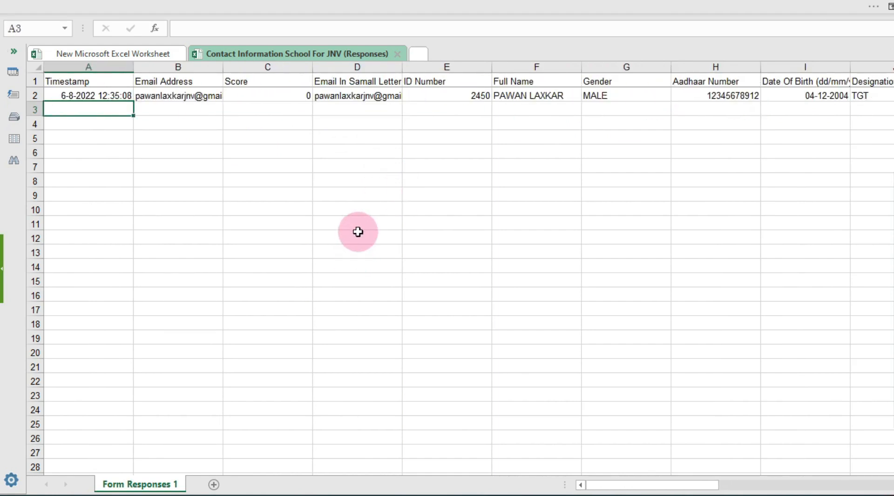
click(359, 494)
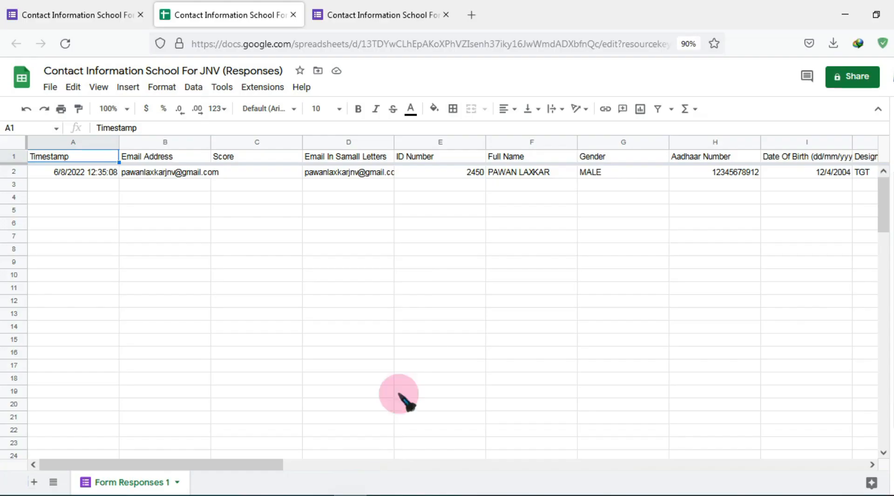
Return to the Contact Information School For JNV form's Questions view and scroll its questions
click(89, 18)
click(400, 139)
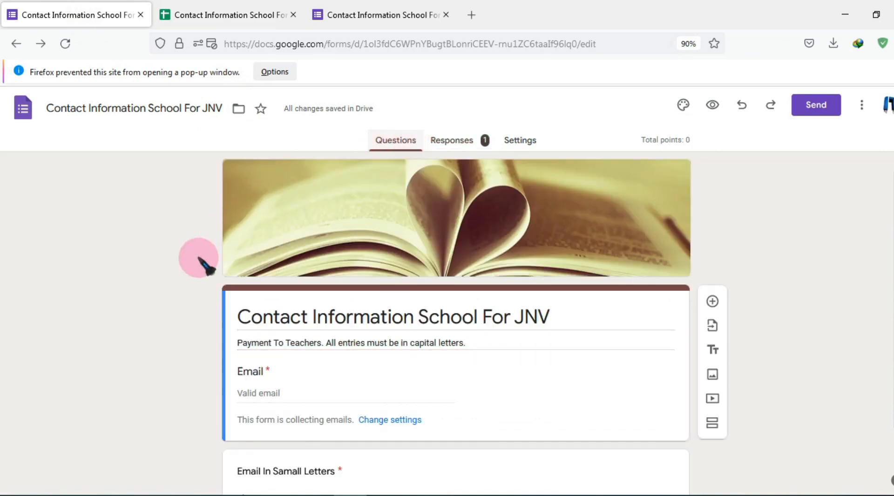
scroll(198, 270, down, 1)
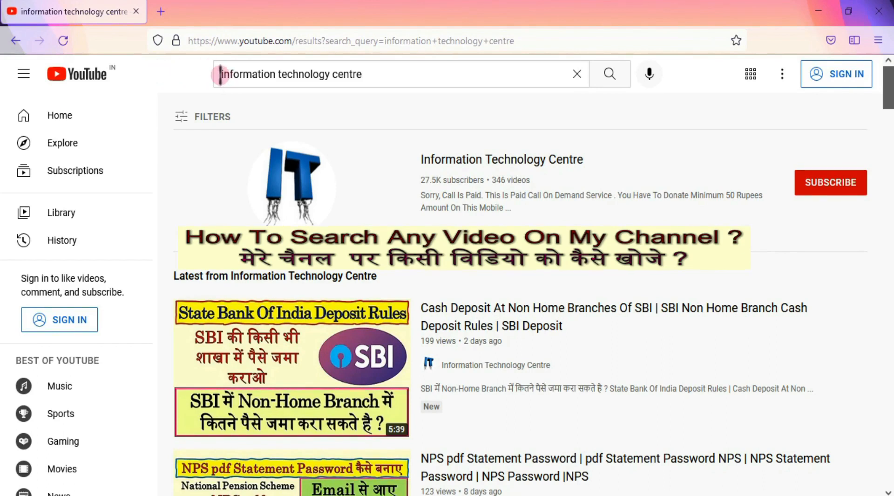
Open the Information Technology Centre channel from the search results and browse its Playlists page
drag(220, 74, 366, 73)
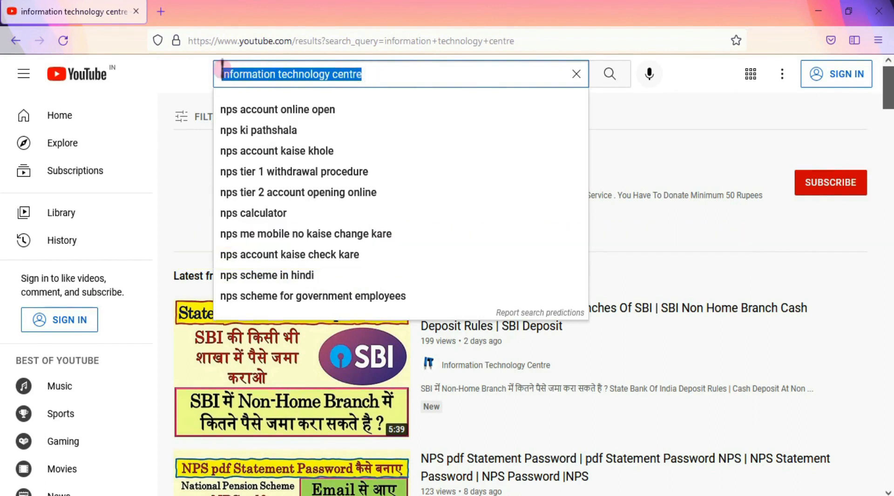
click(200, 75)
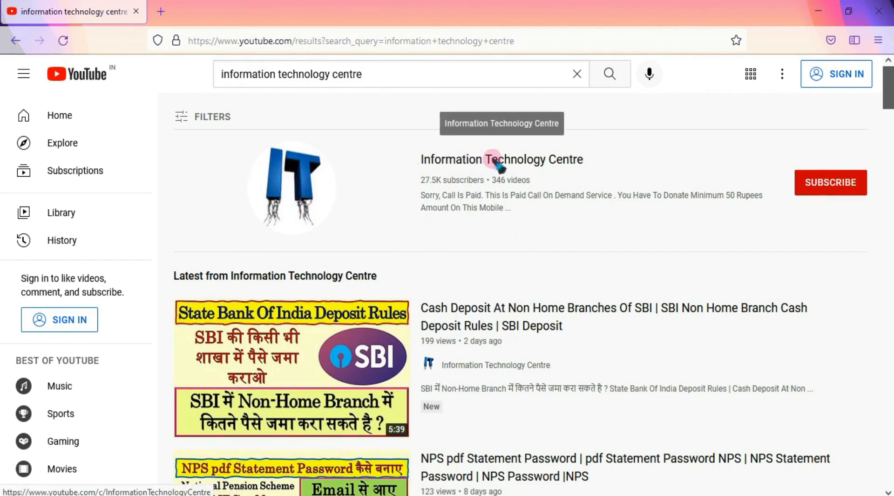
click(445, 161)
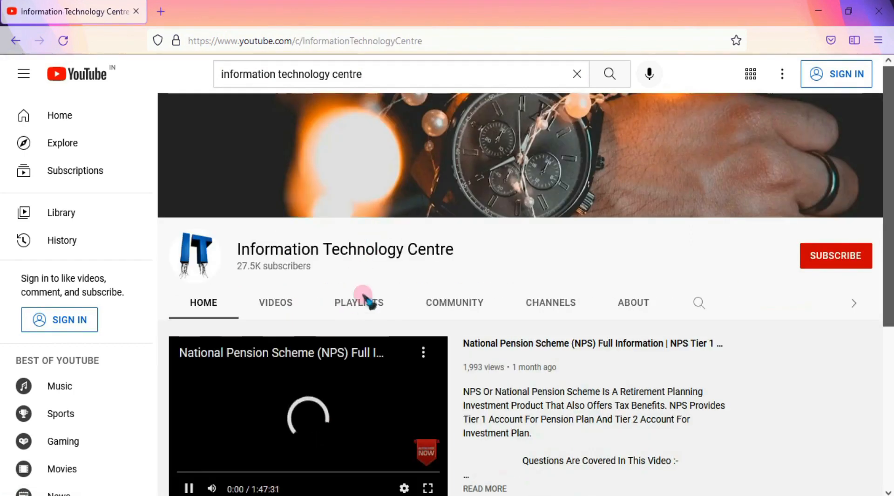
click(363, 295)
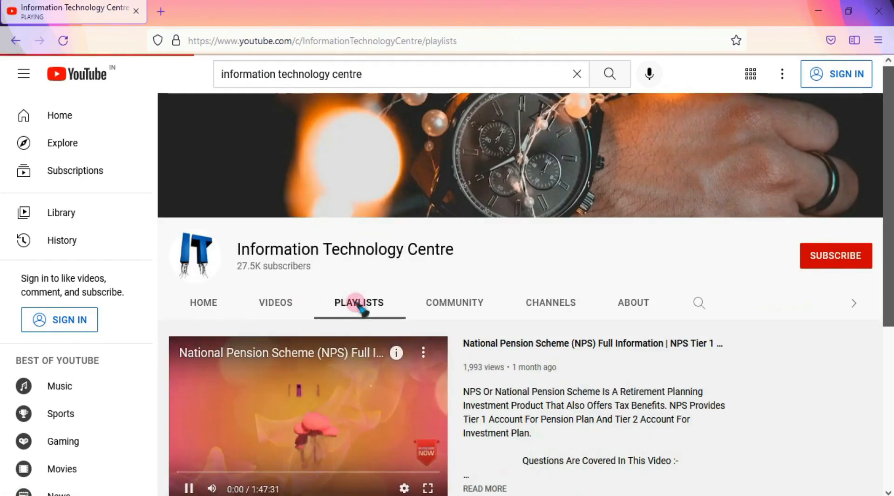
scroll(365, 303, down, 4)
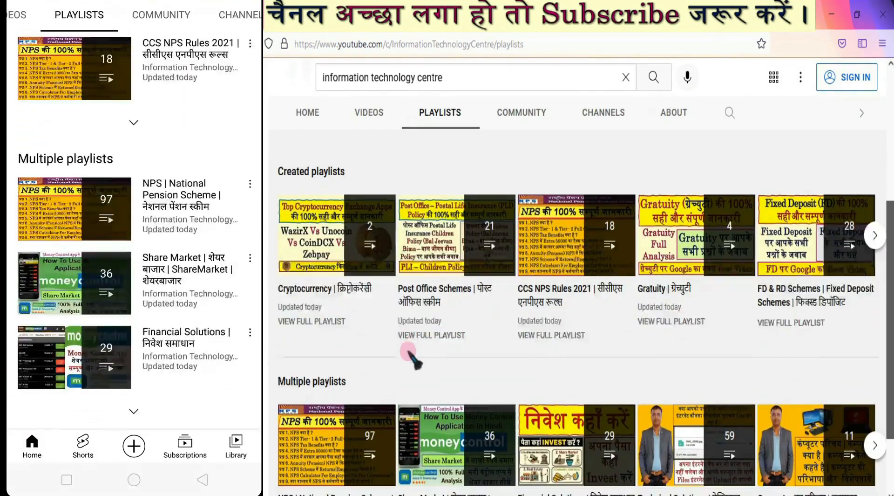
scroll(410, 344, down, 2)
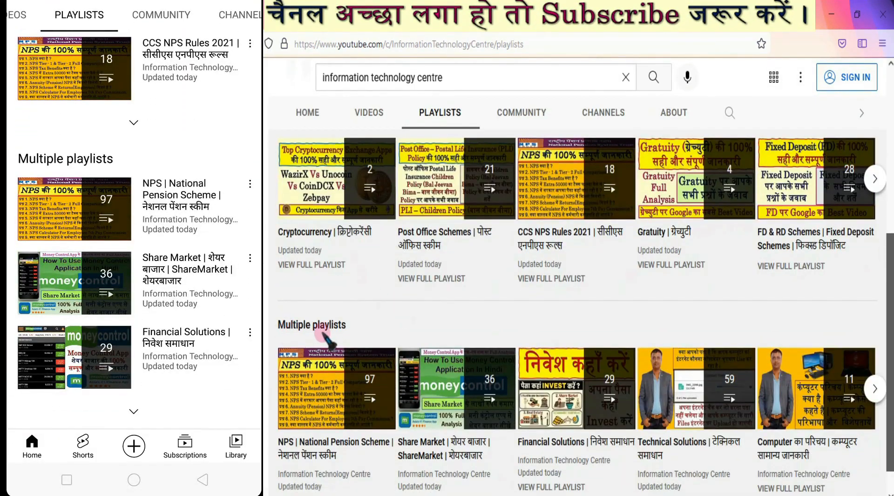